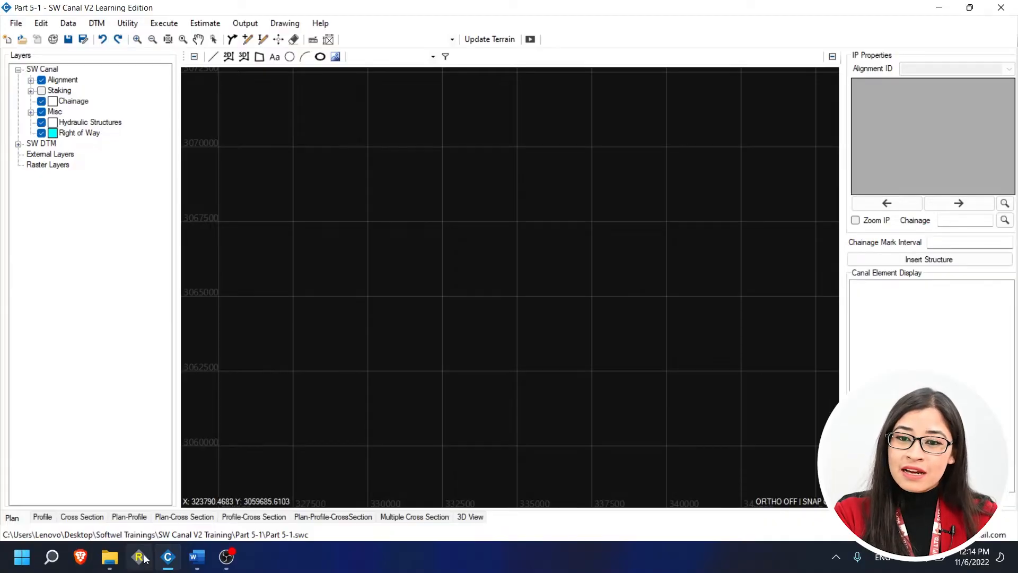
Step: Open CS data with pd.csv in Excel and examine the Partial Distance values of the cross section at chainage 0+000
mouse_move(109, 557)
click(100, 510)
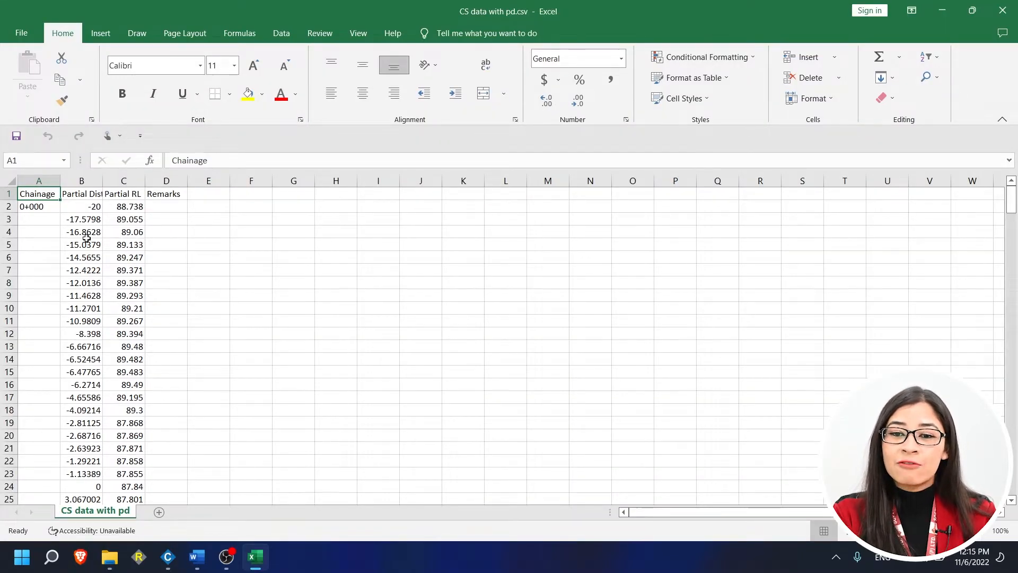
drag(94, 209, 85, 499)
scroll(82, 380, down, 3)
scroll(84, 477, down, 2)
scroll(85, 331, up, 1)
scroll(86, 330, up, 4)
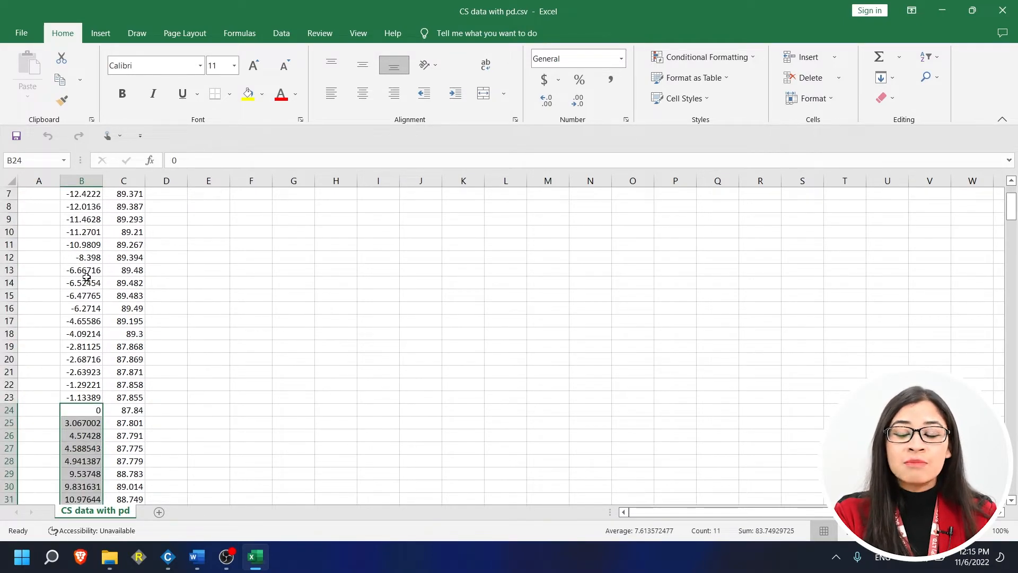
scroll(85, 228, down, 2)
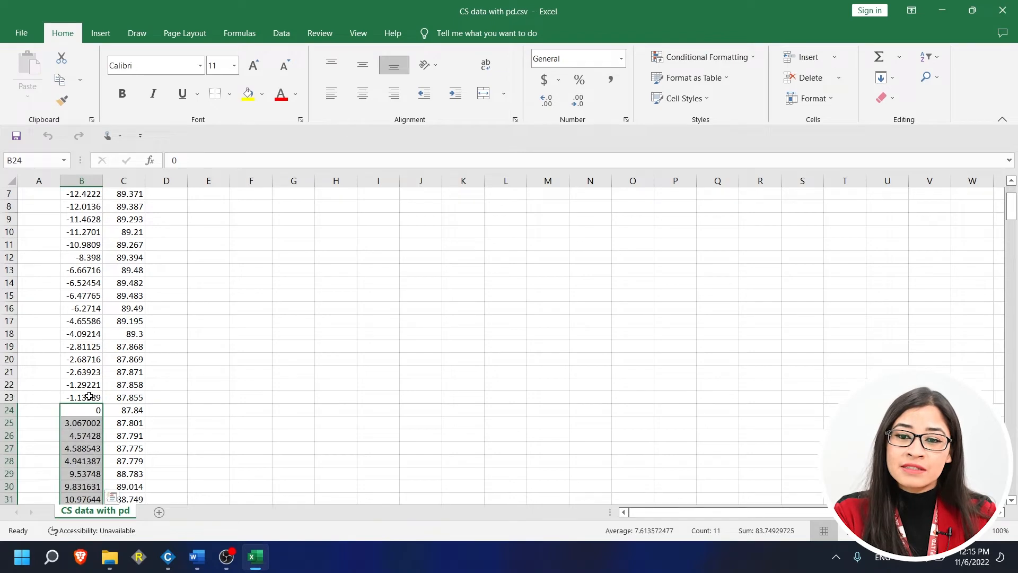
Step: Examine the zero-distance centreline row in B24:C24 and the negative partial distances in B12:B23 above it
drag(77, 410, 143, 410)
scroll(80, 409, down, 1)
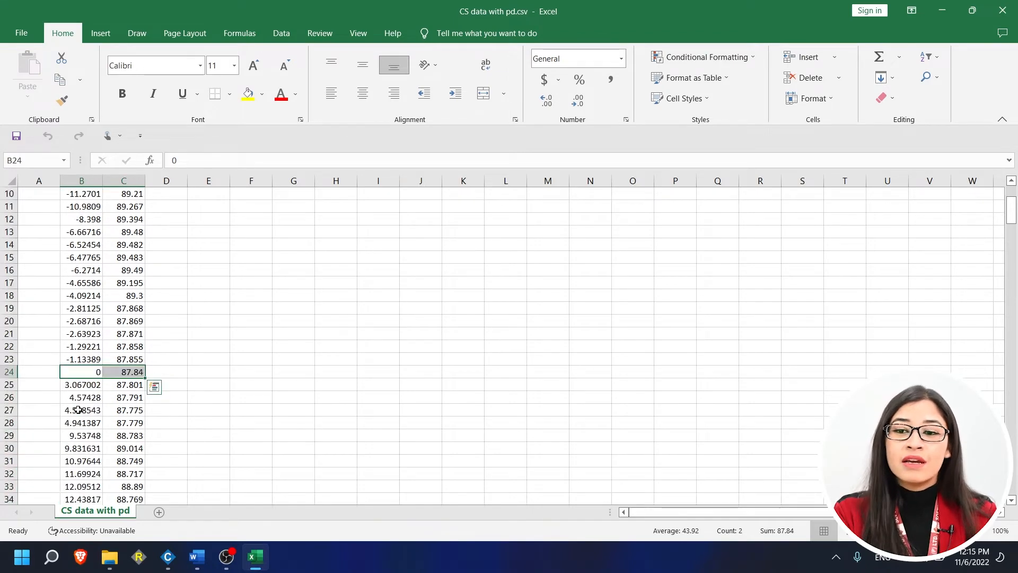
drag(80, 359, 80, 219)
scroll(133, 283, down, 2)
scroll(133, 283, down, 2)
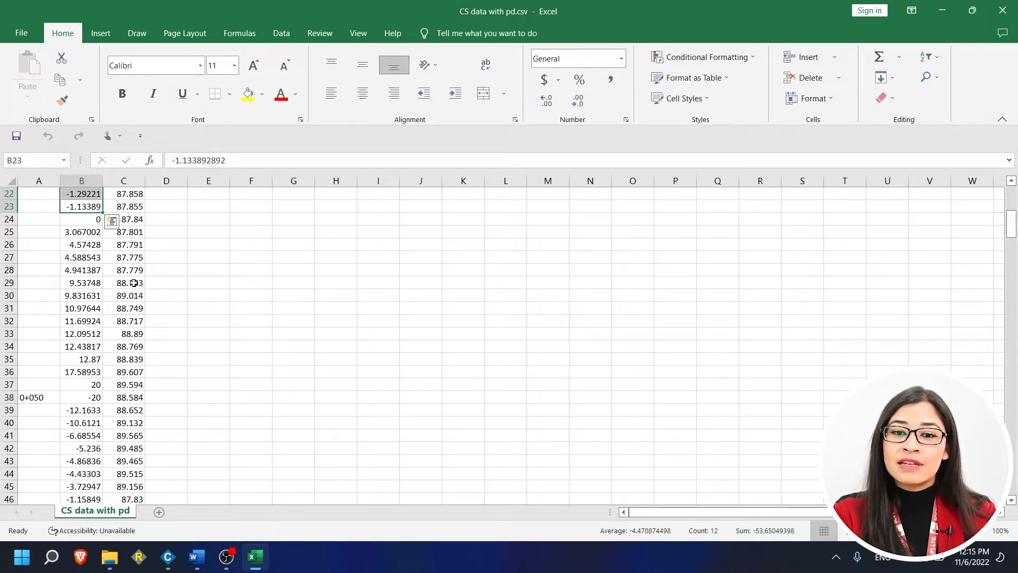
scroll(134, 282, up, 7)
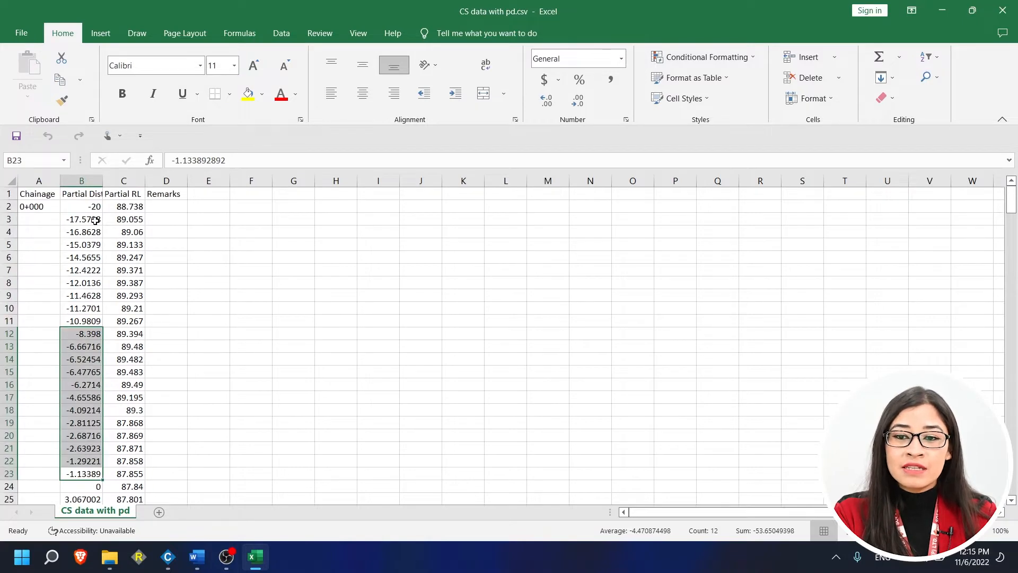
scroll(95, 221, down, 6)
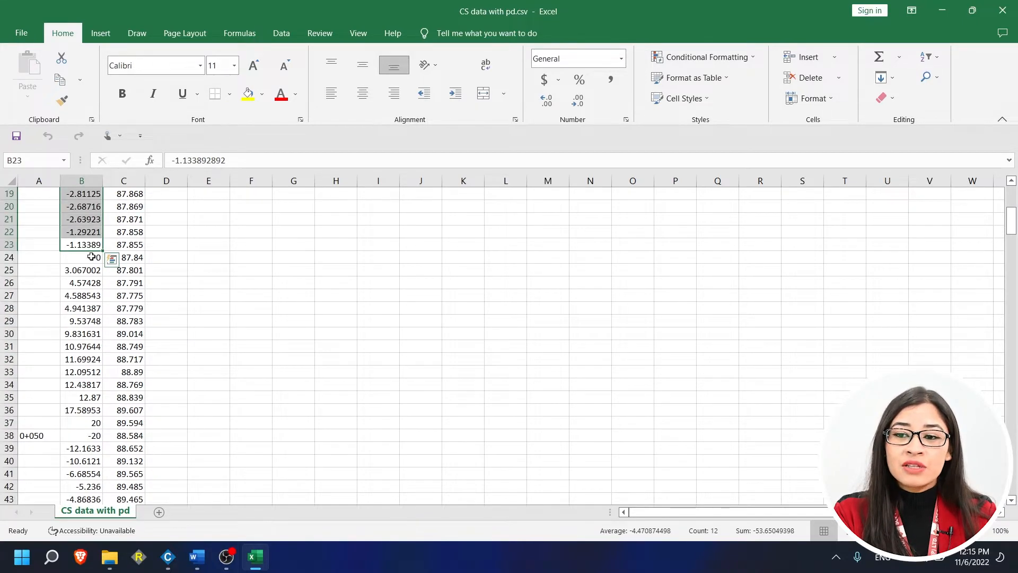
scroll(92, 257, up, 6)
Step: Select the cross-section data in A2:D265 without the header row, as the source for the import into SW Canal
click(33, 206)
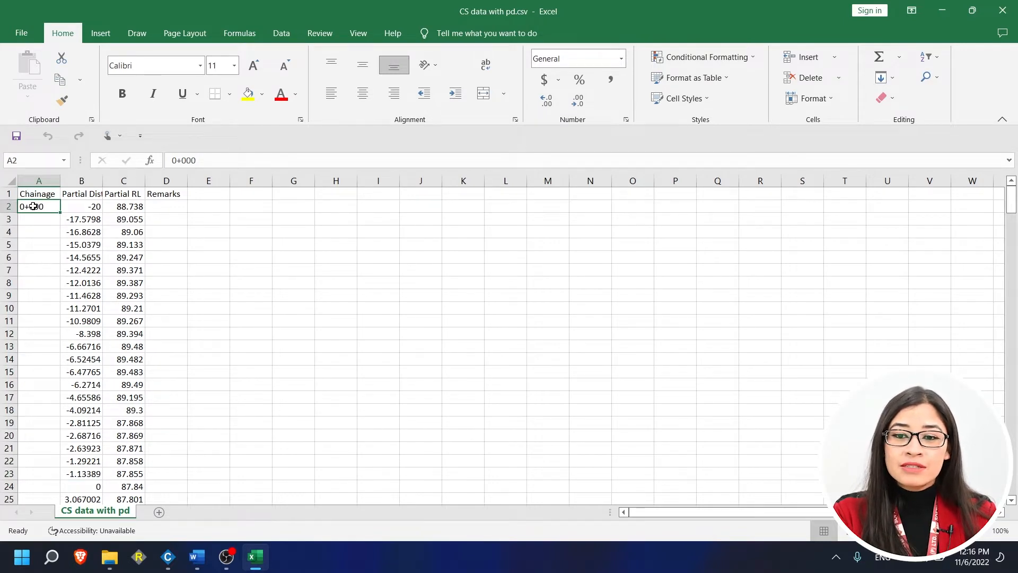
drag(33, 206, 169, 206)
key(ctrl+shift+Down)
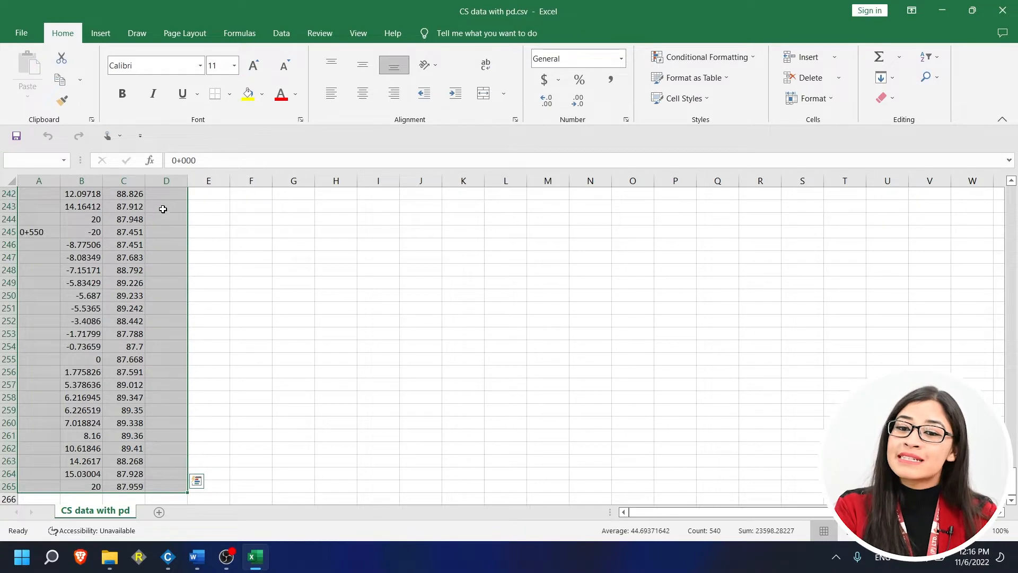
scroll(162, 213, up, 5)
scroll(96, 345, up, 20)
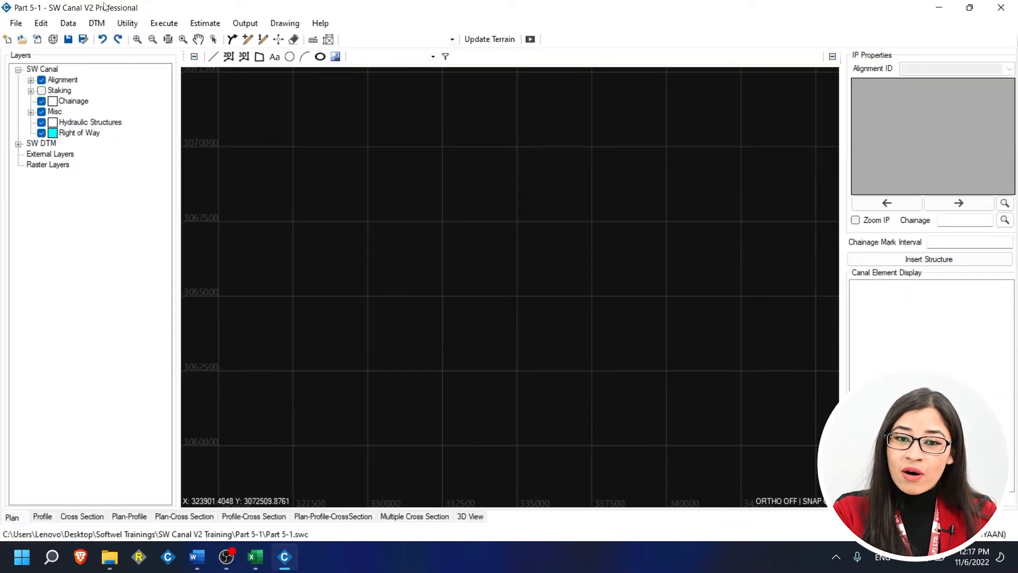
Step: In SW Canal, import the Excel cross-section data into the Cross Section Data Editor, save it and close the editor
click(59, 26)
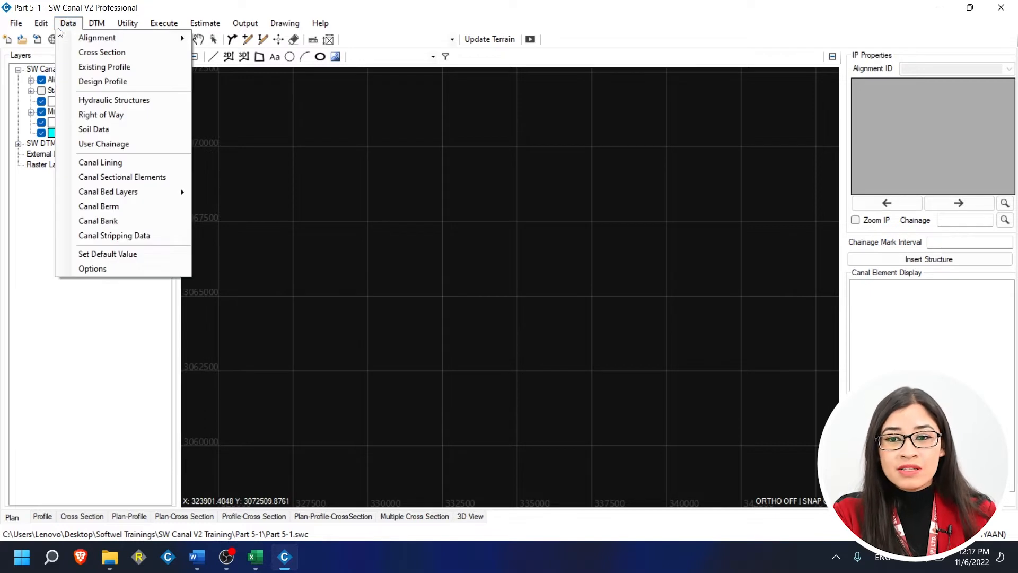
click(95, 52)
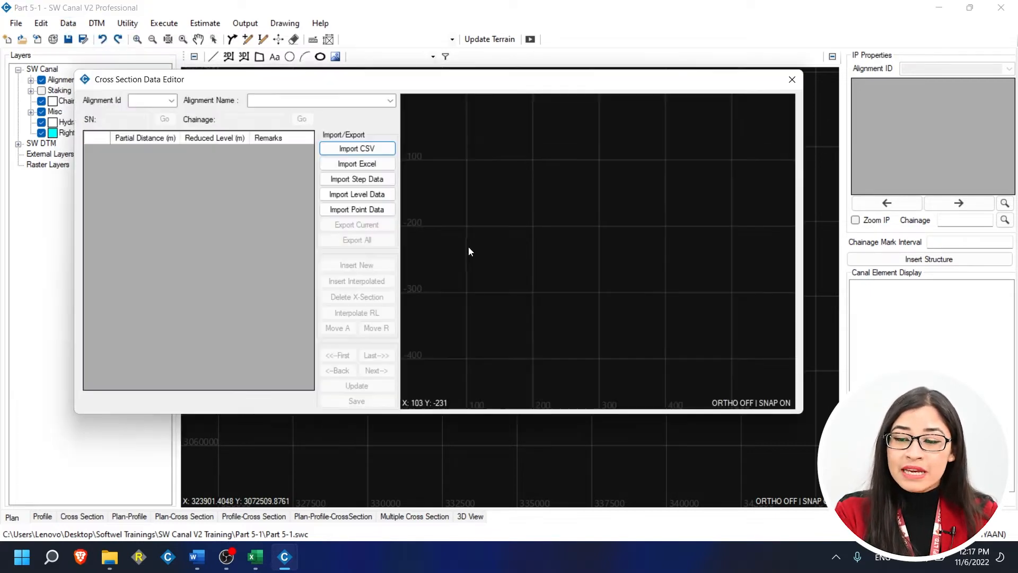
click(378, 164)
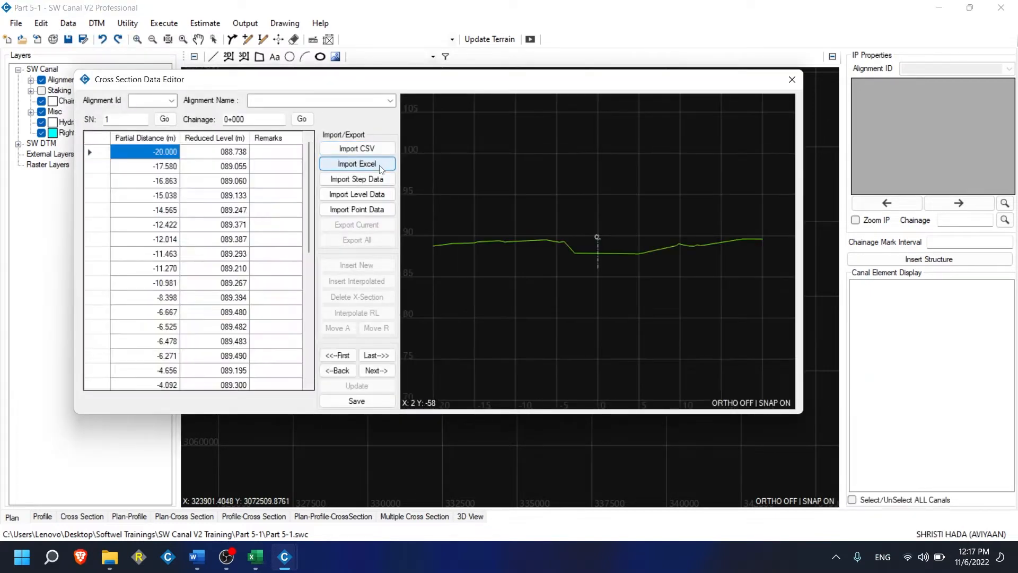
click(355, 403)
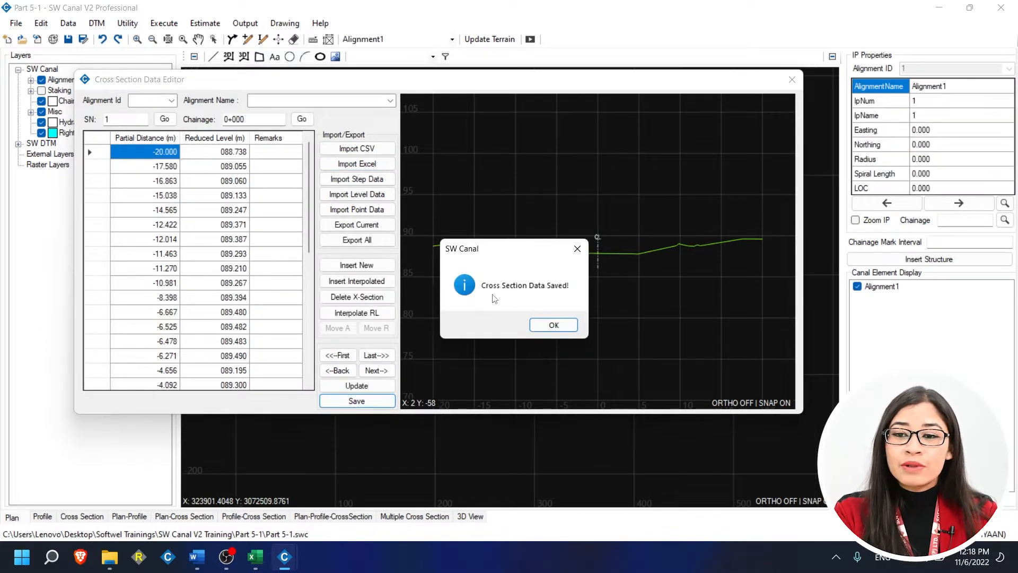
click(562, 325)
click(792, 79)
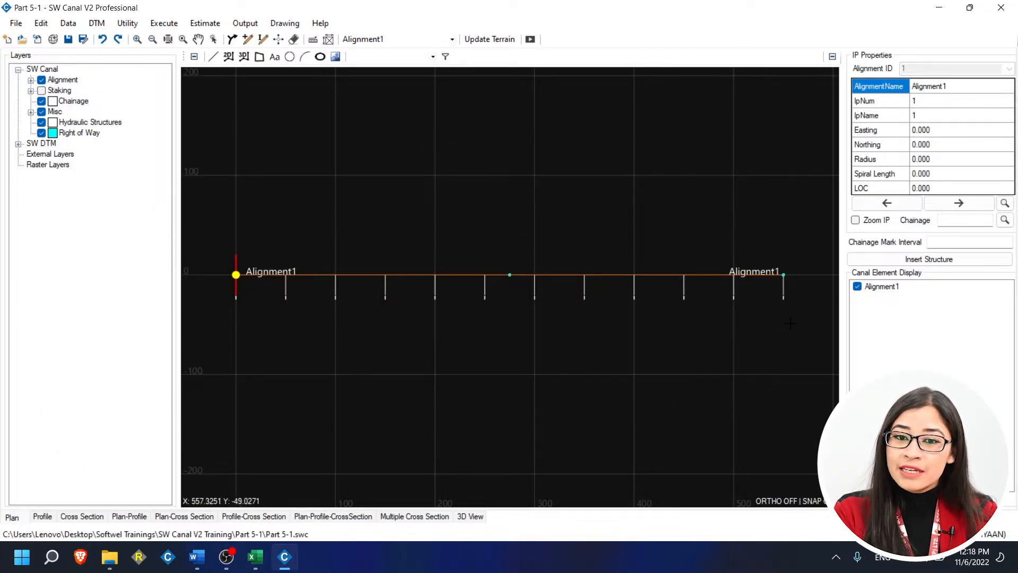
Step: Import CS data with pd.csv from the 02_Canal Design using CS Survey Data folder into the Cross Section Data Editor, and close the editor
click(80, 26)
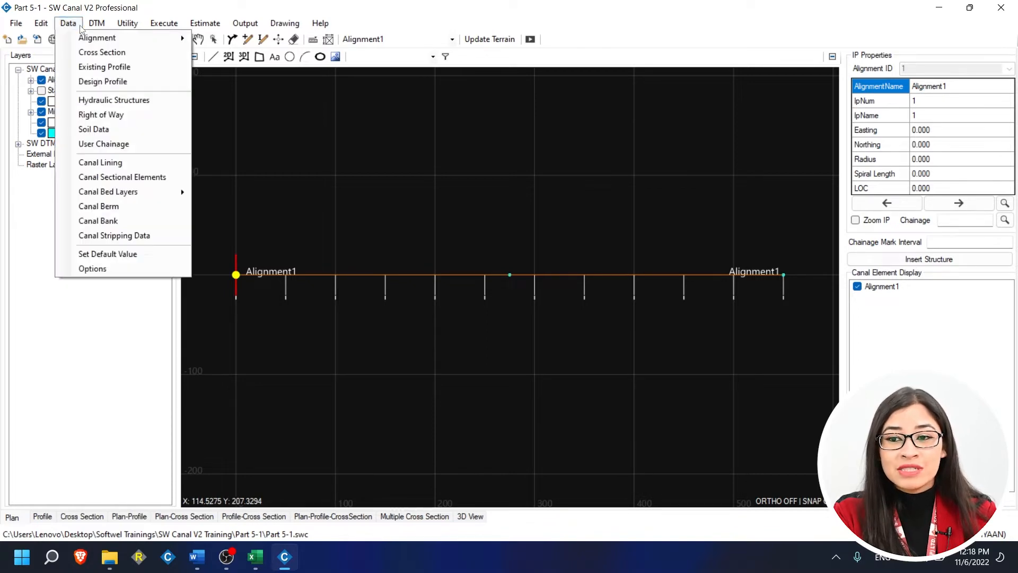
click(95, 53)
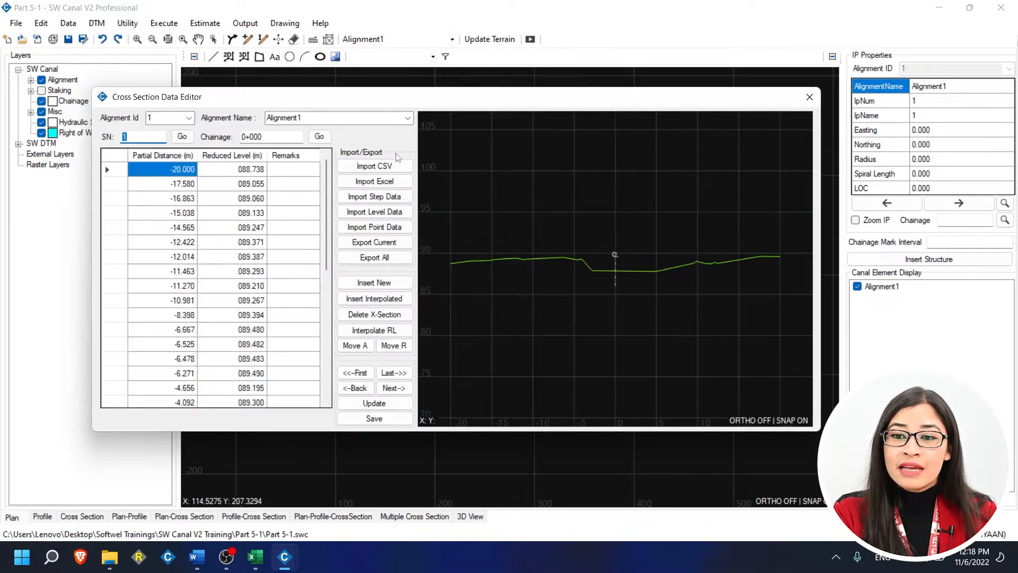
click(385, 168)
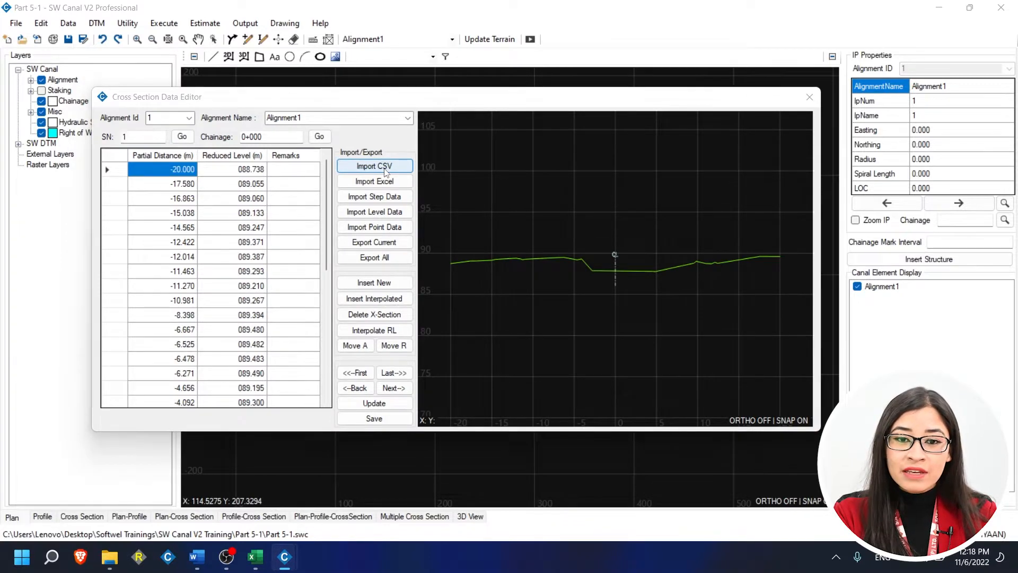
double_click(329, 238)
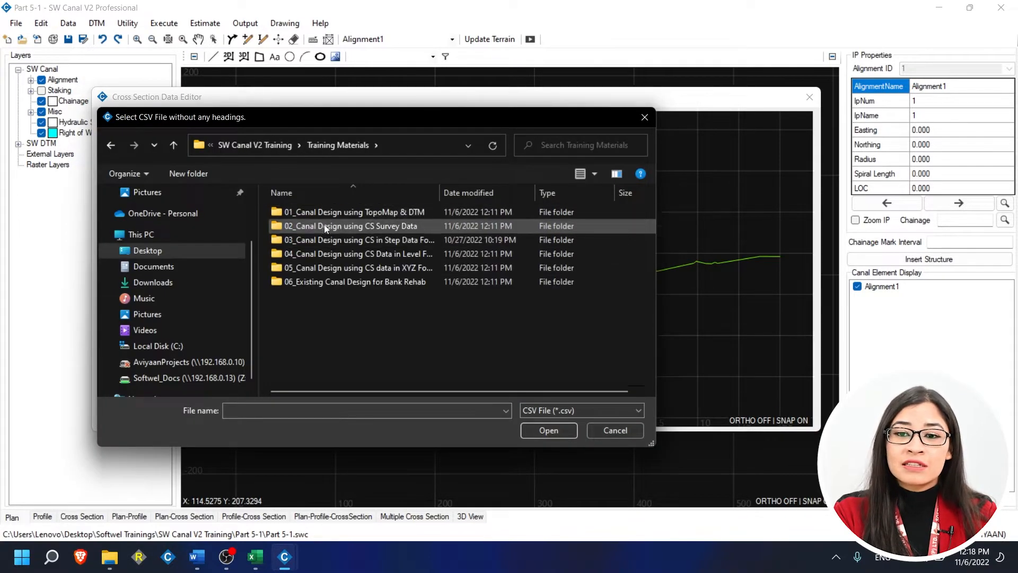
double_click(324, 225)
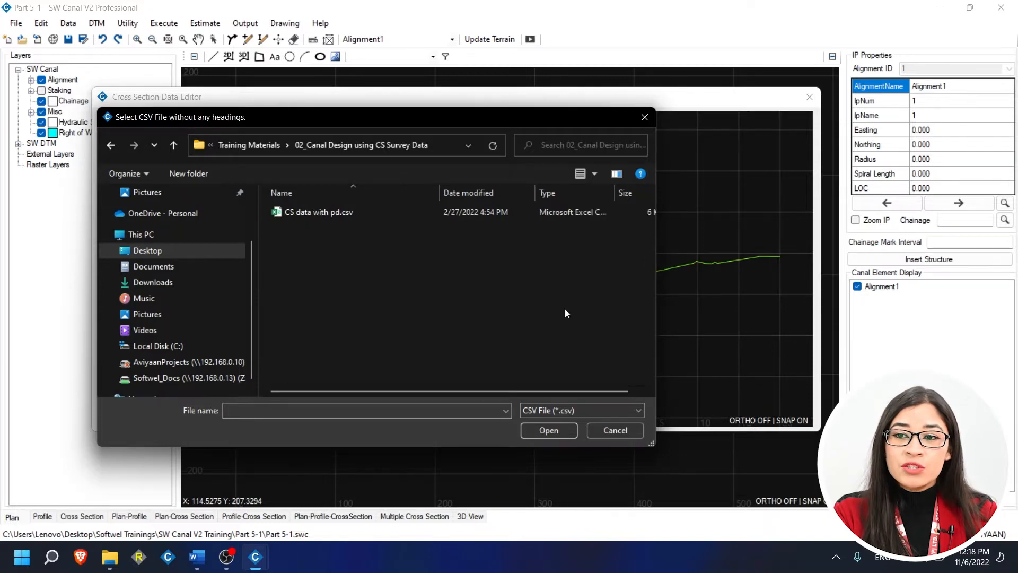
click(334, 217)
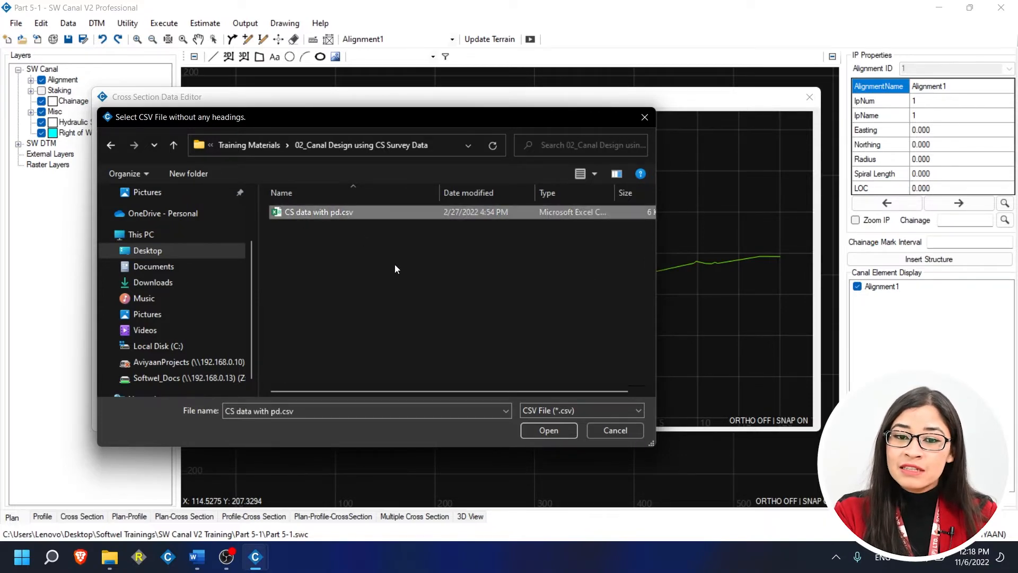
click(556, 428)
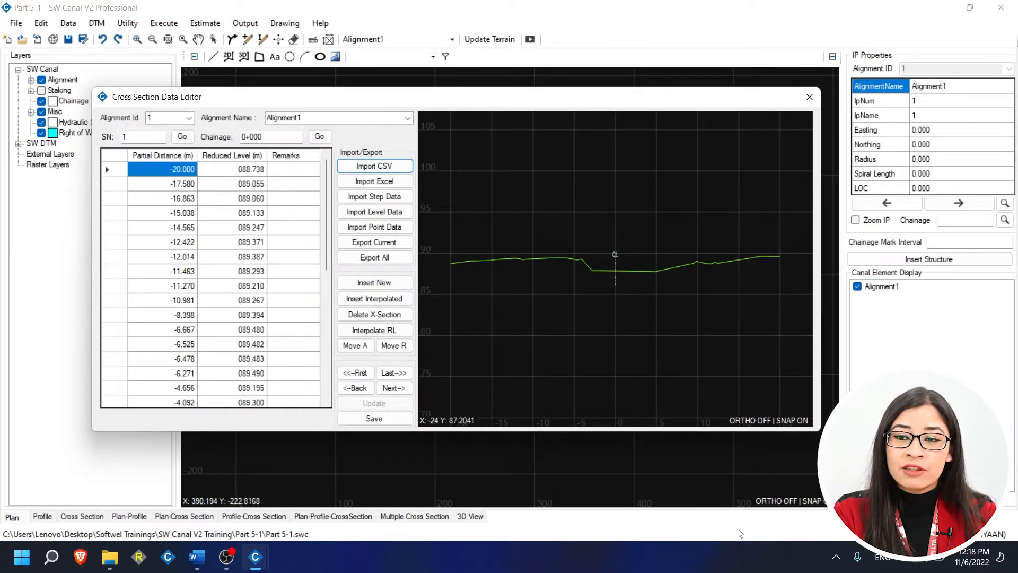
click(810, 97)
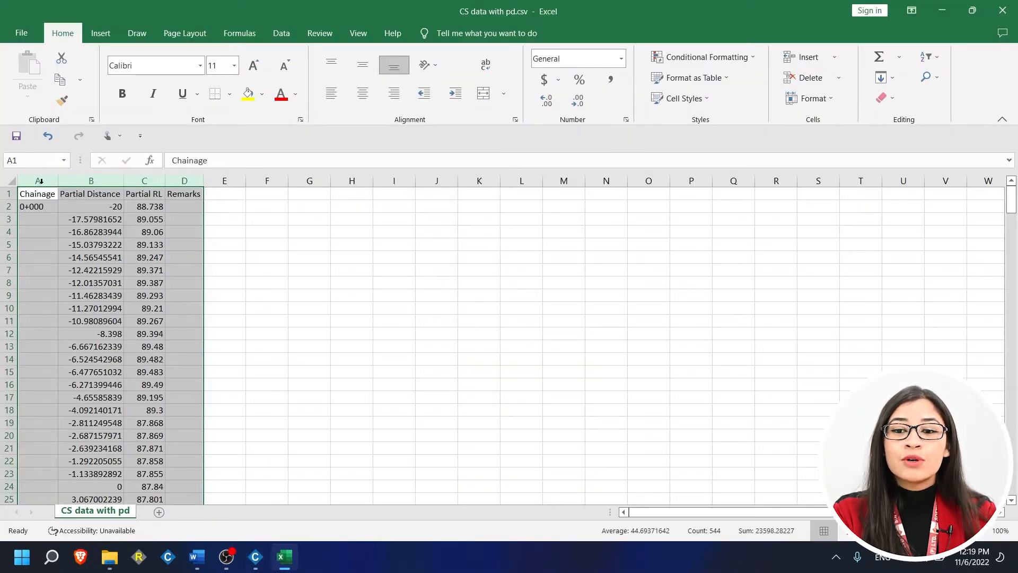
Step: Add header filters to columns A to D of the CS data with pd sheet in Excel
drag(41, 181, 182, 175)
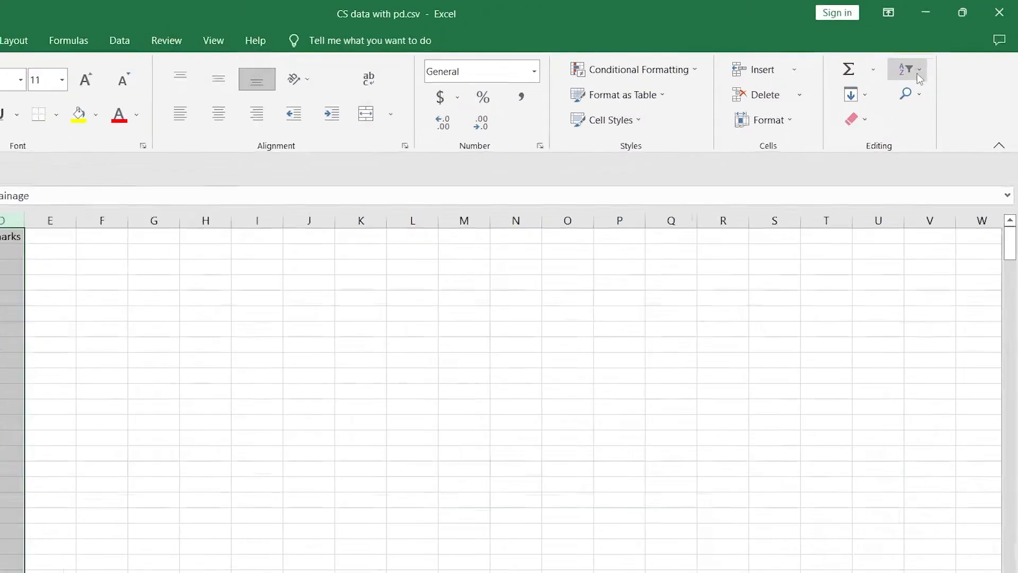
click(917, 74)
click(922, 150)
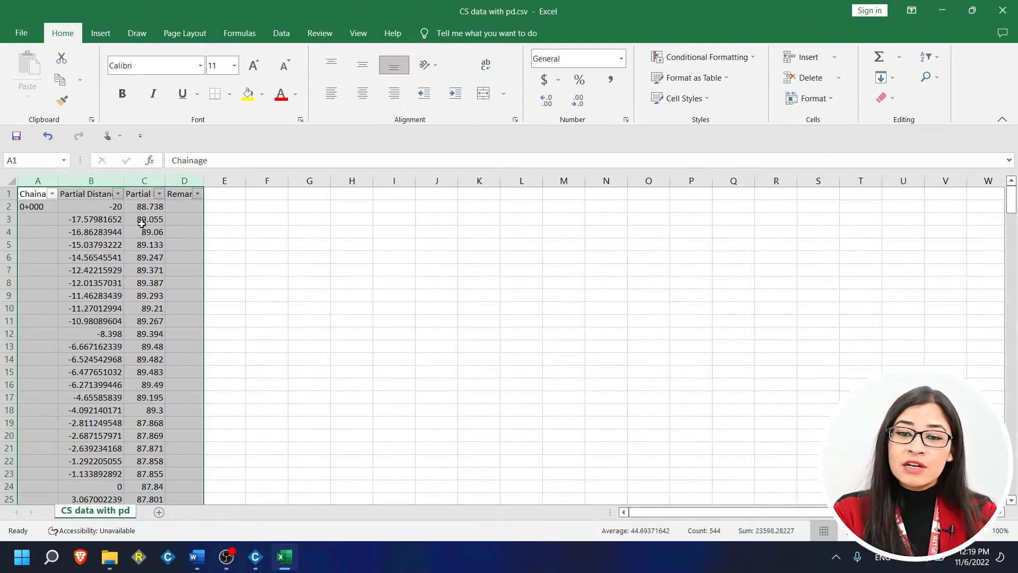
Step: Filter Partial Distance to show only the 0 rows, select them across columns A to D, and minimize the workbook
click(119, 194)
click(47, 342)
drag(166, 352, 172, 400)
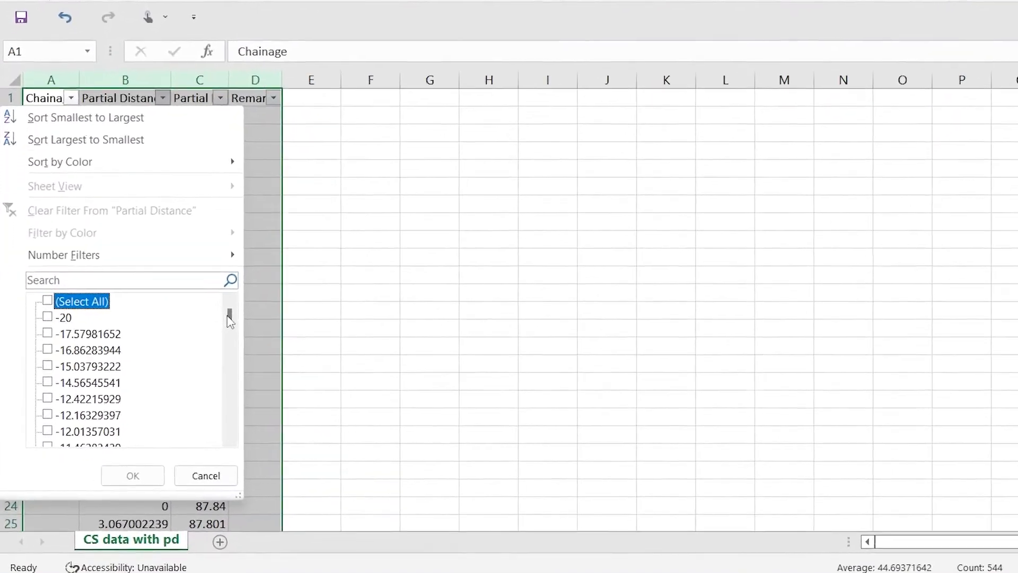
drag(253, 381, 252, 371)
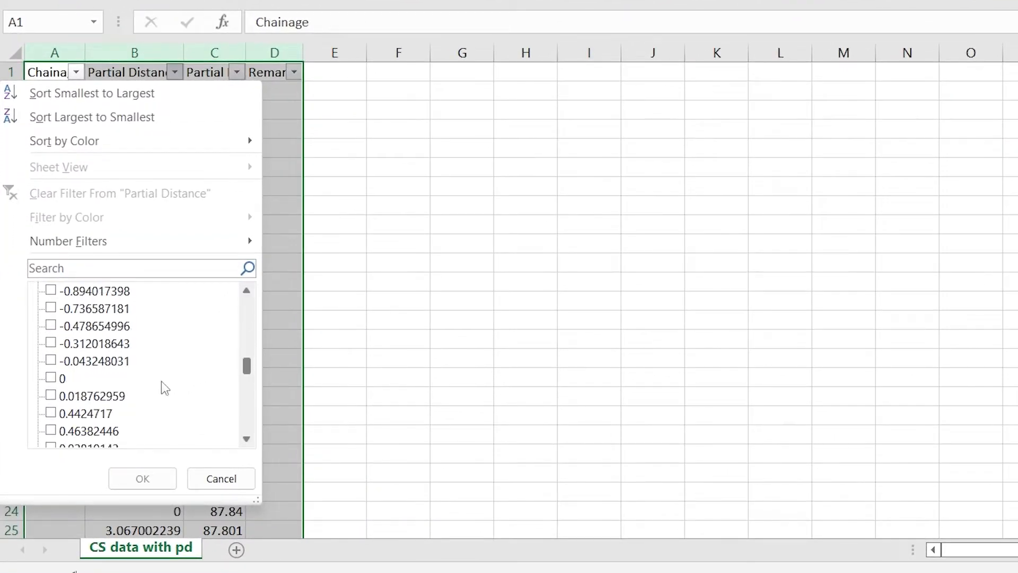
click(51, 378)
click(142, 479)
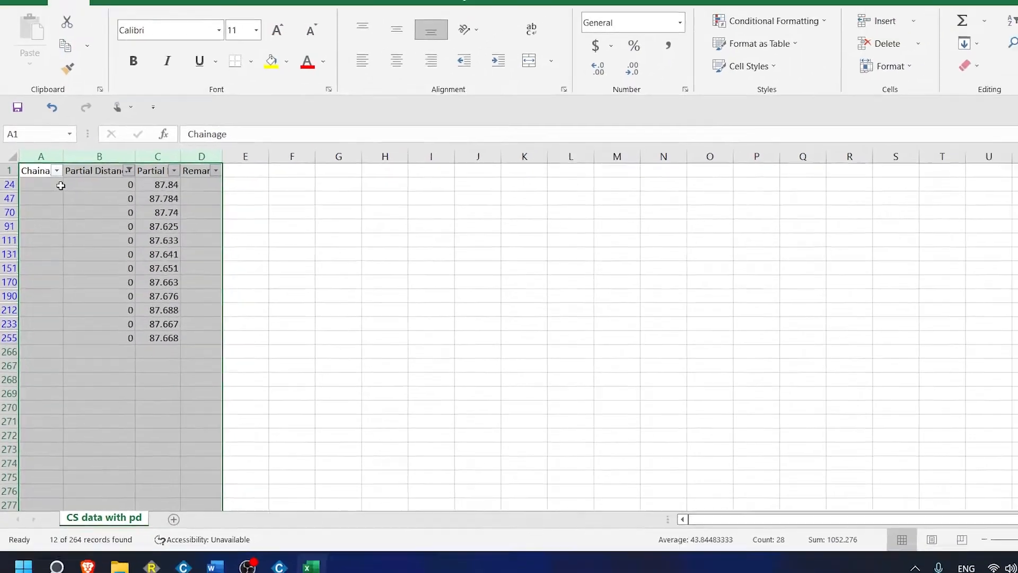
drag(60, 185, 211, 339)
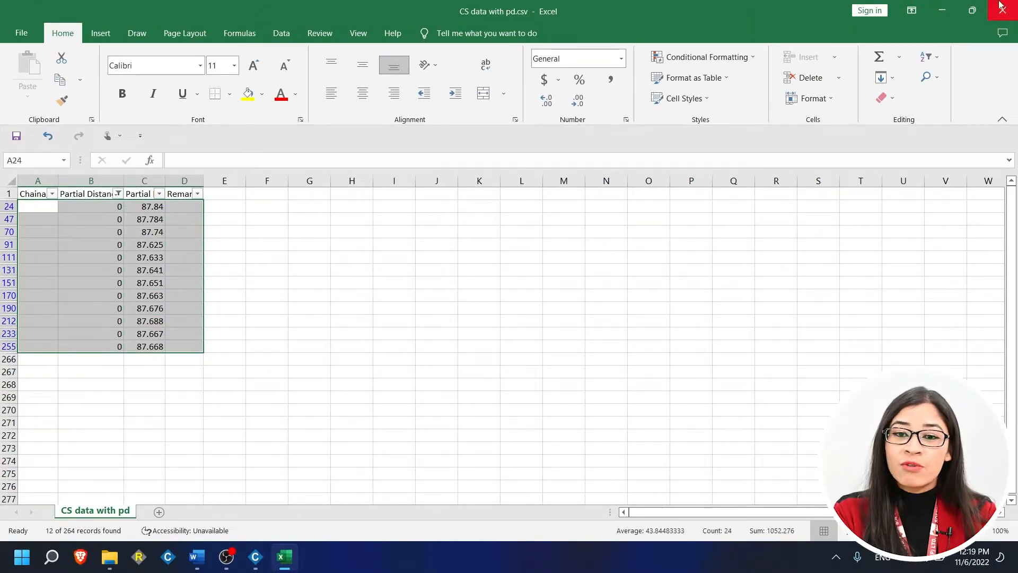
click(942, 10)
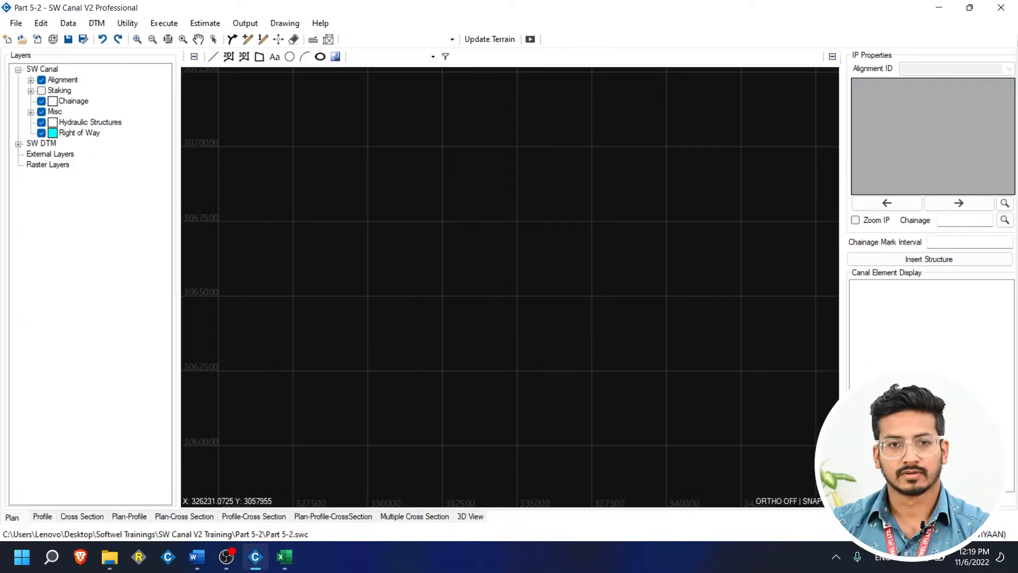
Step: Bring back the CS data with pd.csv workbook and close it
click(284, 556)
click(1002, 10)
click(506, 293)
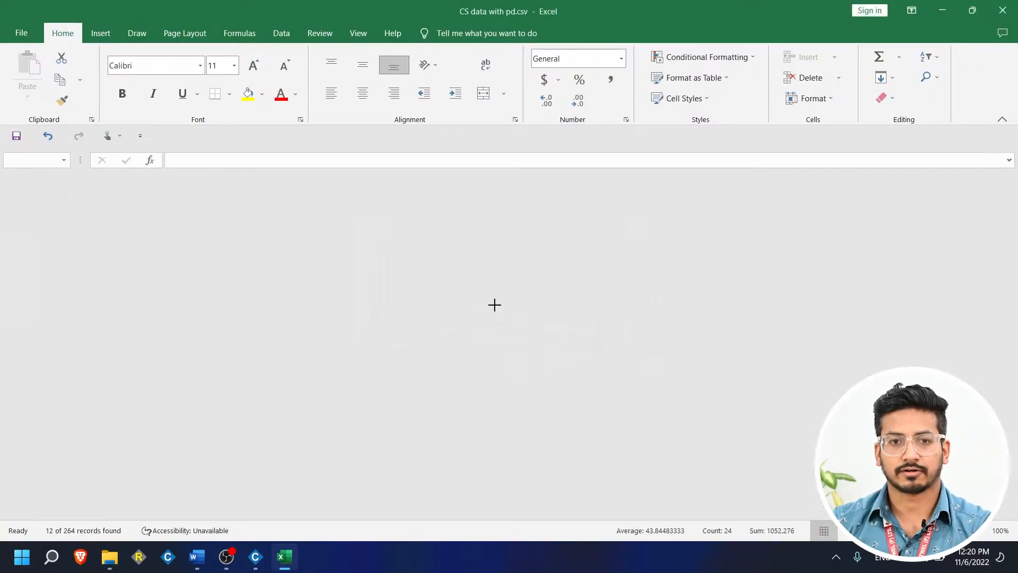
Step: Open CS Data in Level Format.xlsx, examine its chainages and its Right and Left distance columns, and minimize the workbook
click(109, 556)
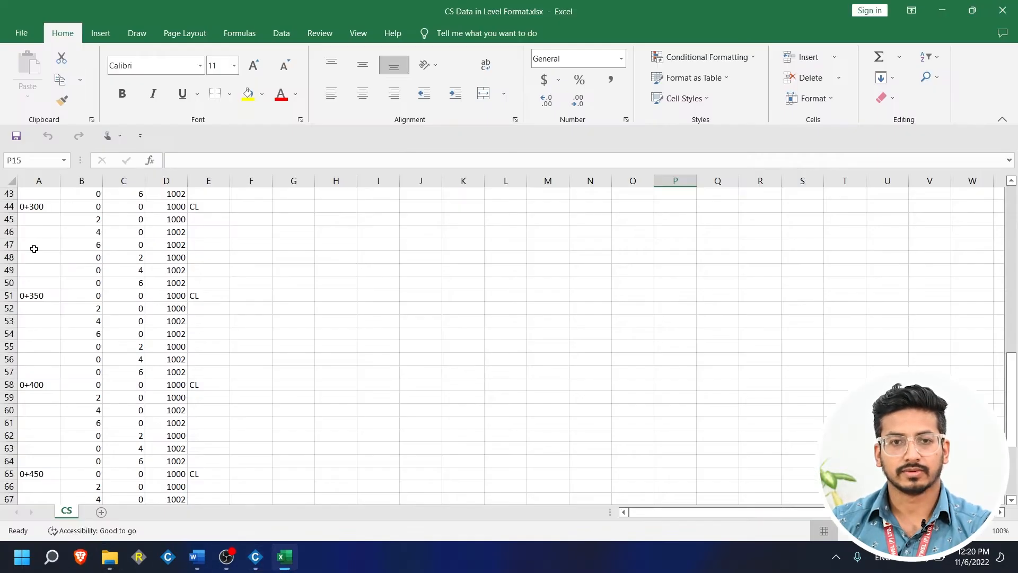
scroll(34, 249, up, 14)
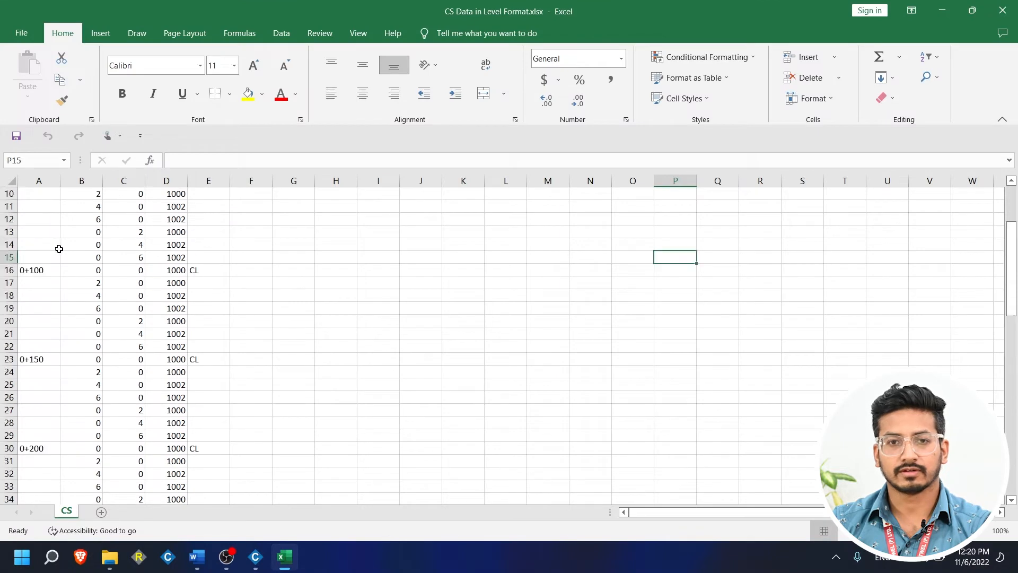
drag(82, 205, 131, 197)
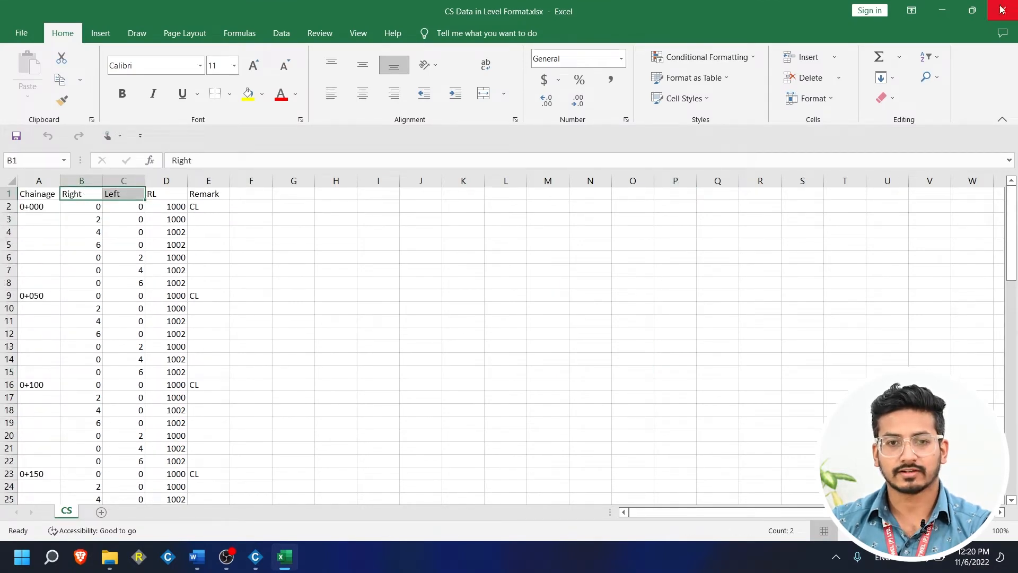
click(947, 9)
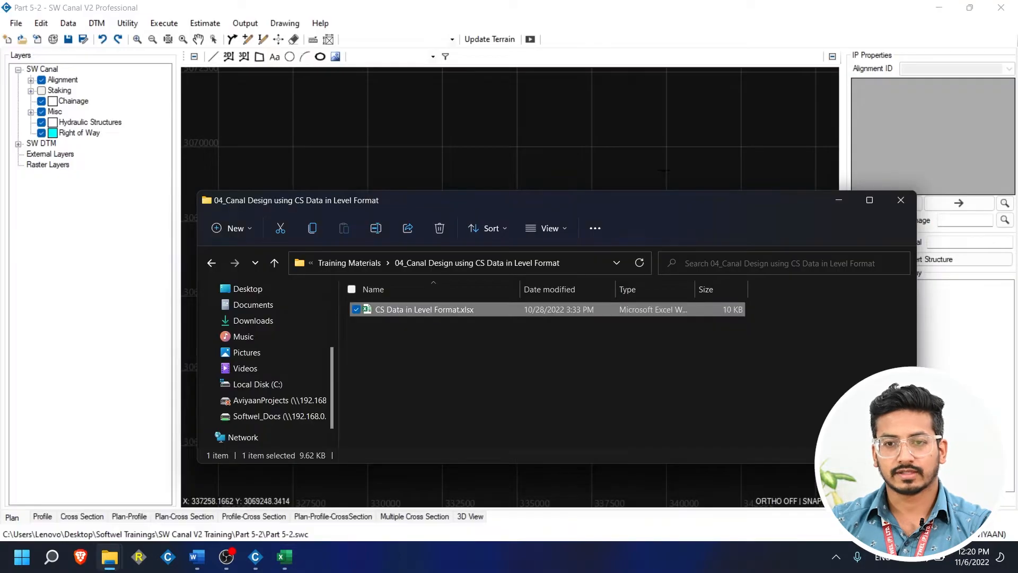
Step: Open the Cross Section Data Editor in SW Canal and bring up its Import Level Data window
click(851, 204)
click(68, 23)
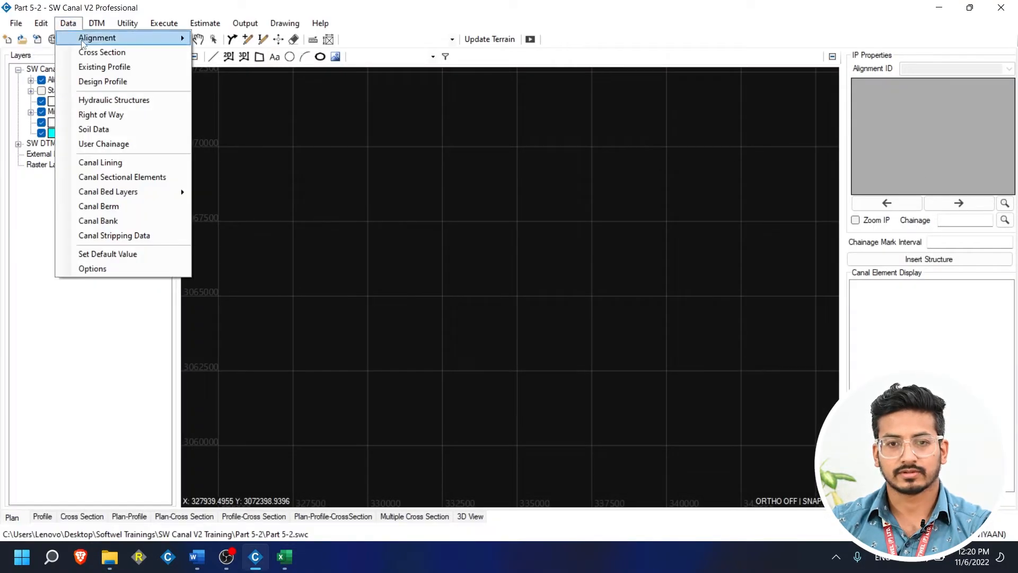
mouse_move(83, 44)
click(233, 54)
drag(313, 53, 398, 110)
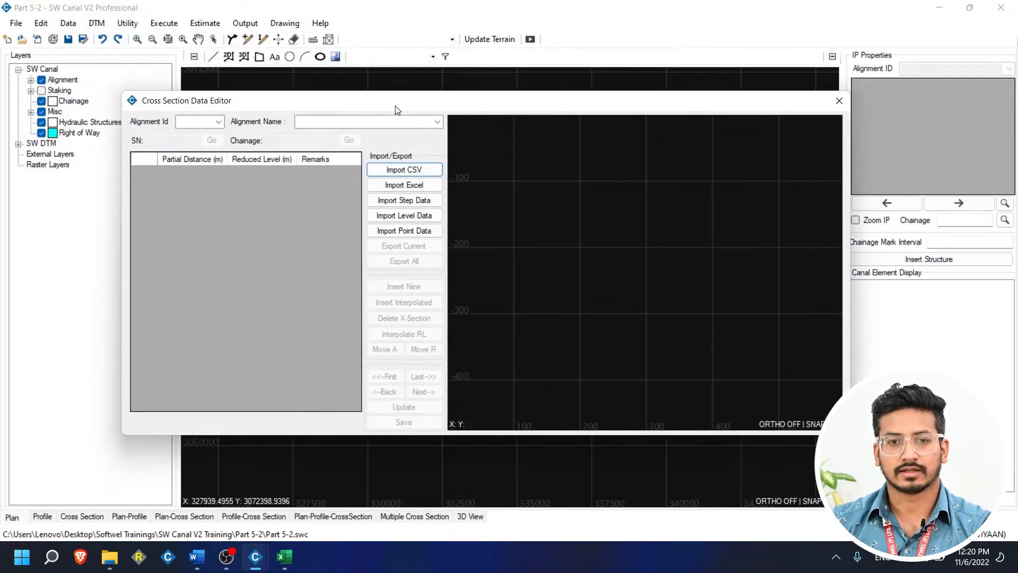
click(402, 223)
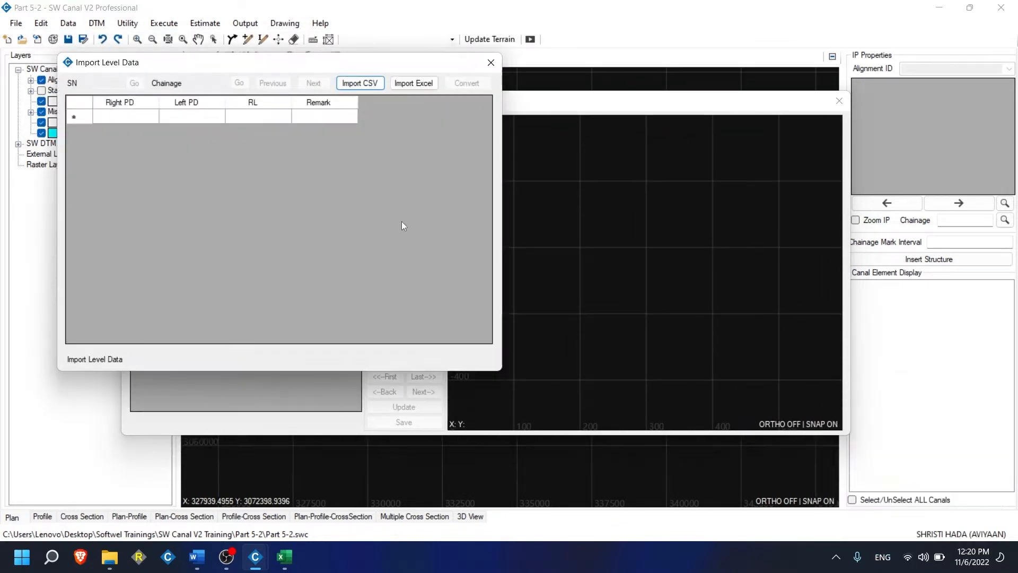
drag(263, 69, 497, 124)
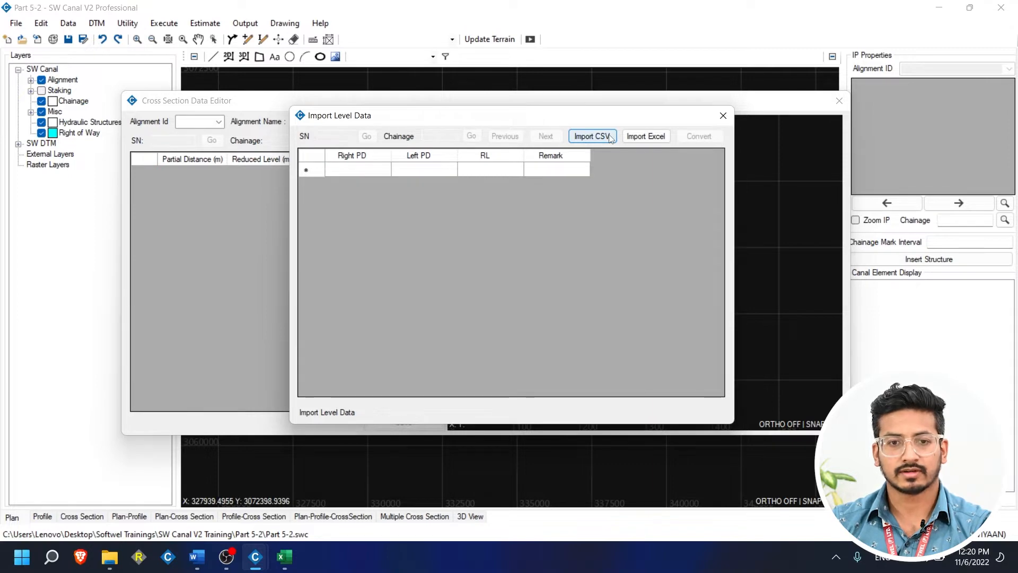
Step: Select cells A2:E78 in CS Data in Level Format.xlsx and import them from Excel as level data
click(284, 556)
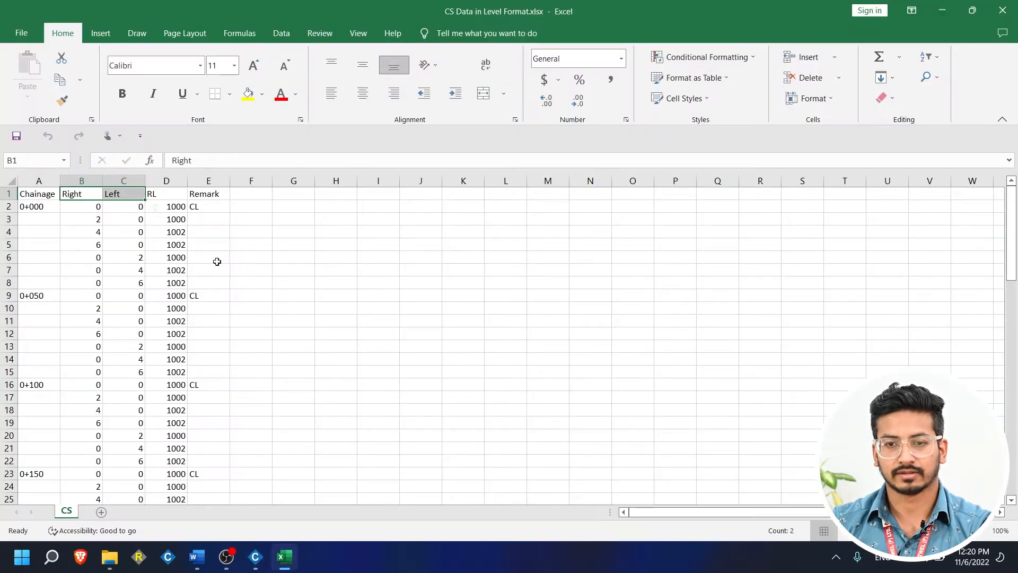
drag(21, 207, 199, 219)
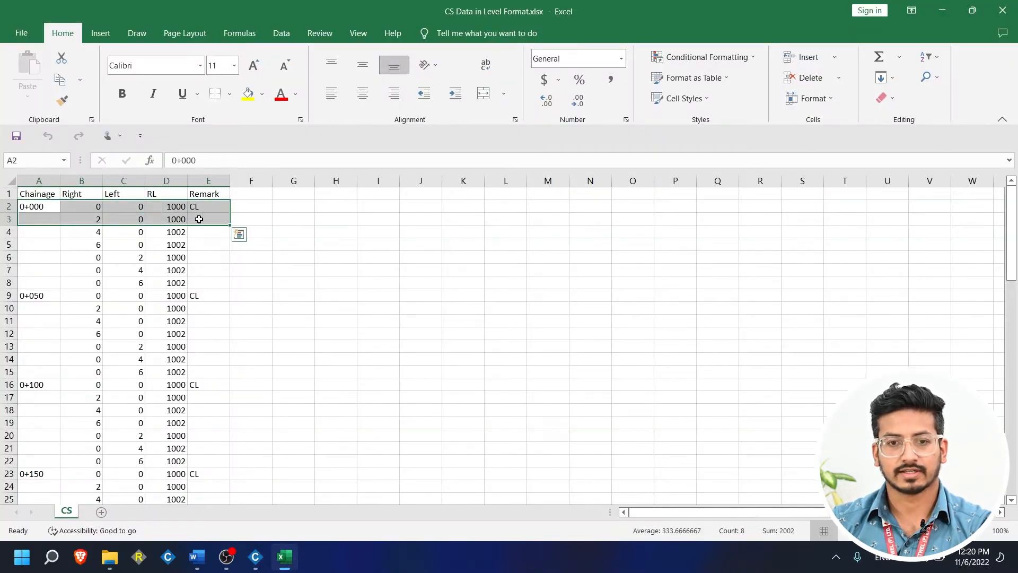
key(ctrl+shift+Down)
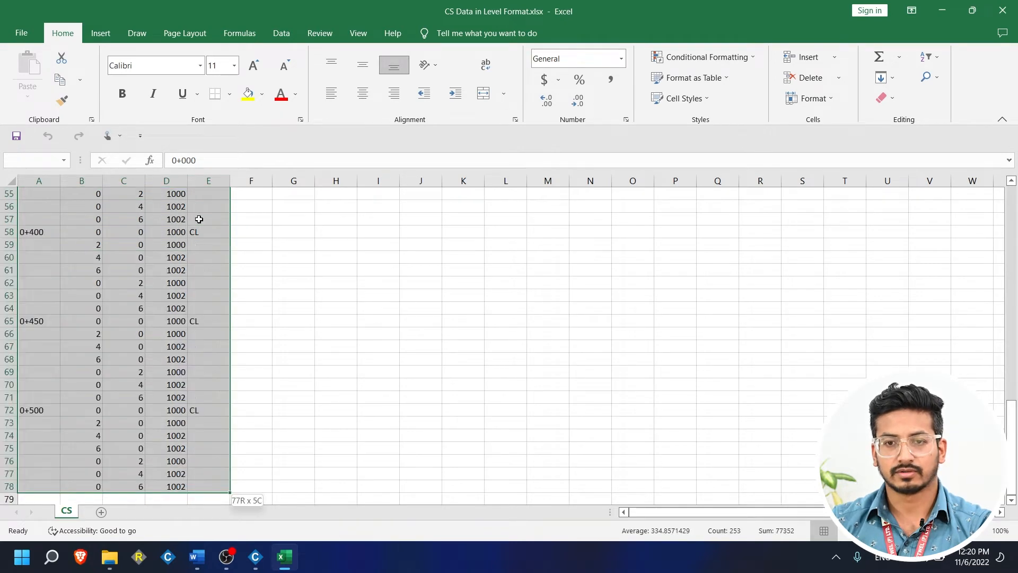
click(942, 10)
click(645, 137)
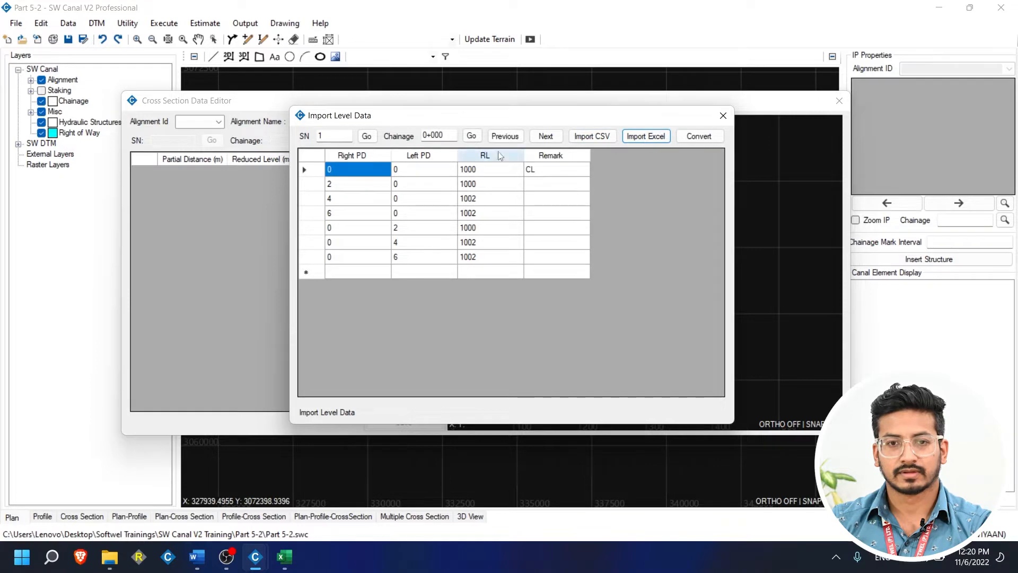
Step: Convert the imported level data into cross sections, browse them by chainage, and save
click(698, 138)
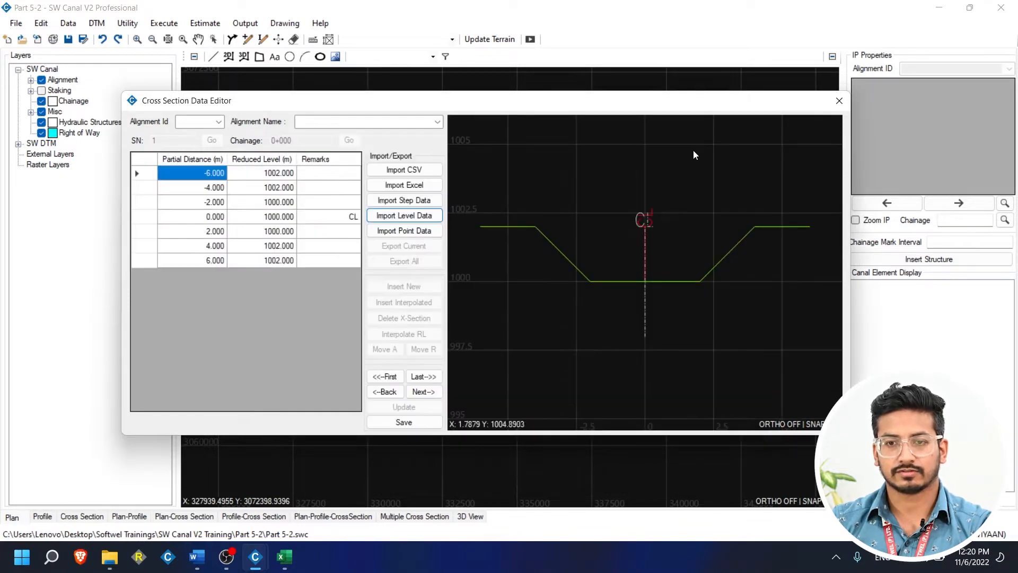
click(425, 392)
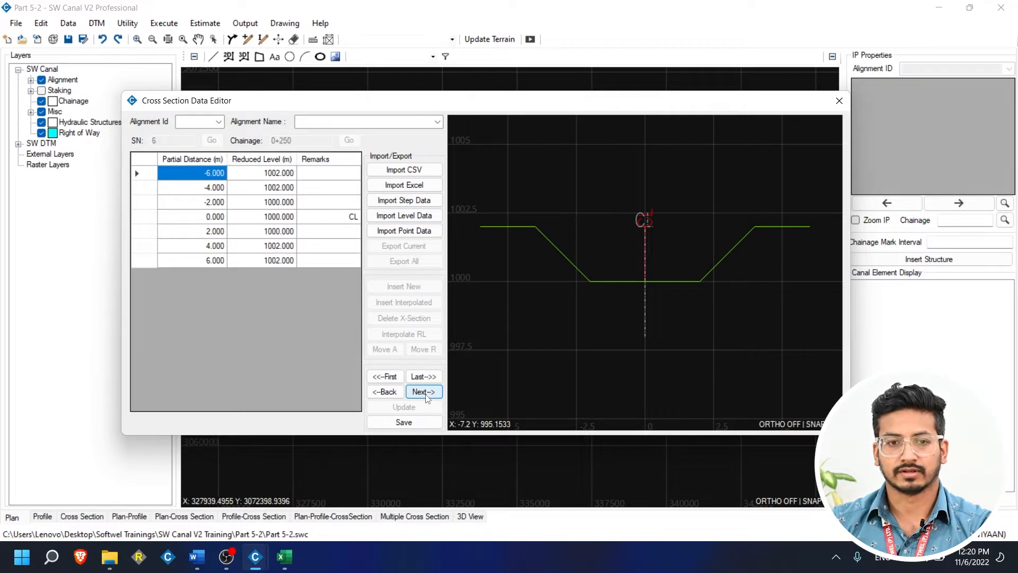
click(385, 391)
click(407, 422)
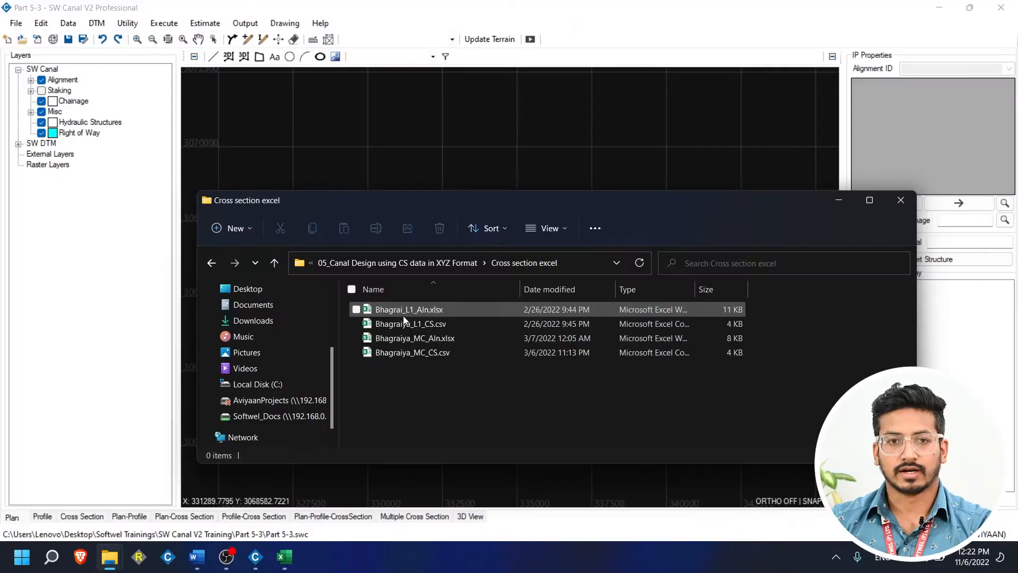
Step: Open Bhagraiya_MC_CS.csv from the Cross section excel folder and examine its chainage, X, Y, Z and remark columns
double_click(421, 354)
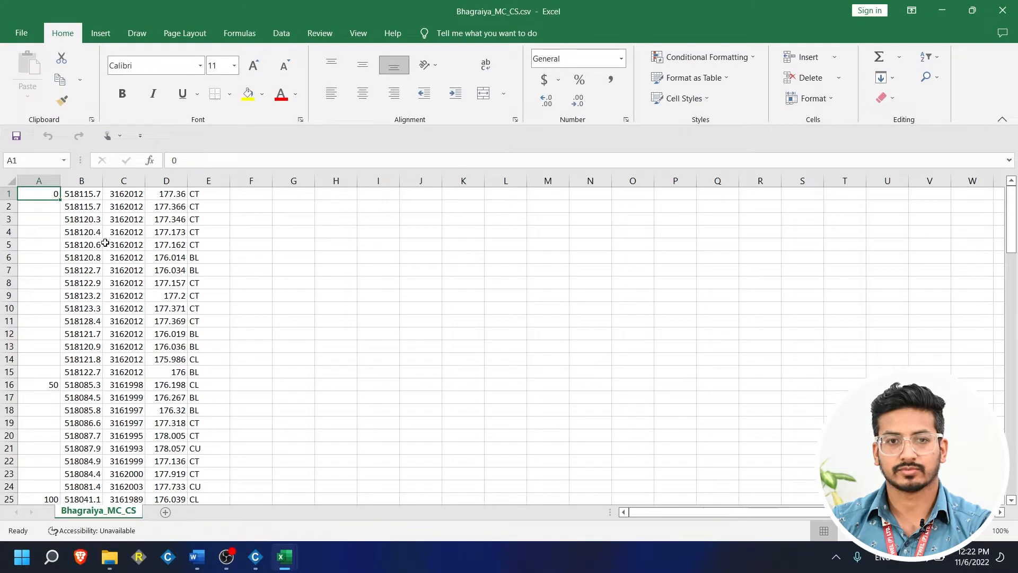
drag(46, 196, 194, 223)
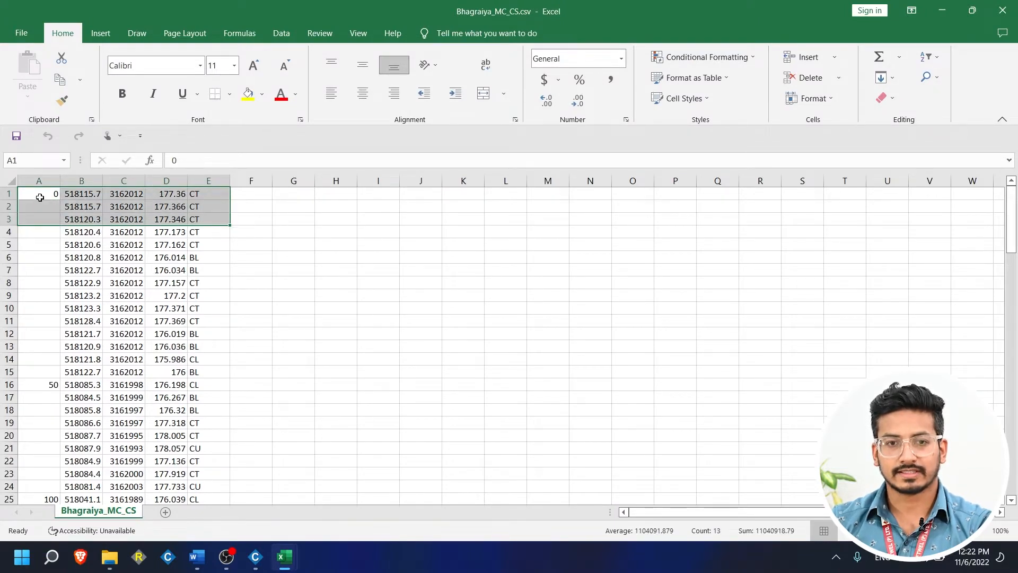
click(75, 193)
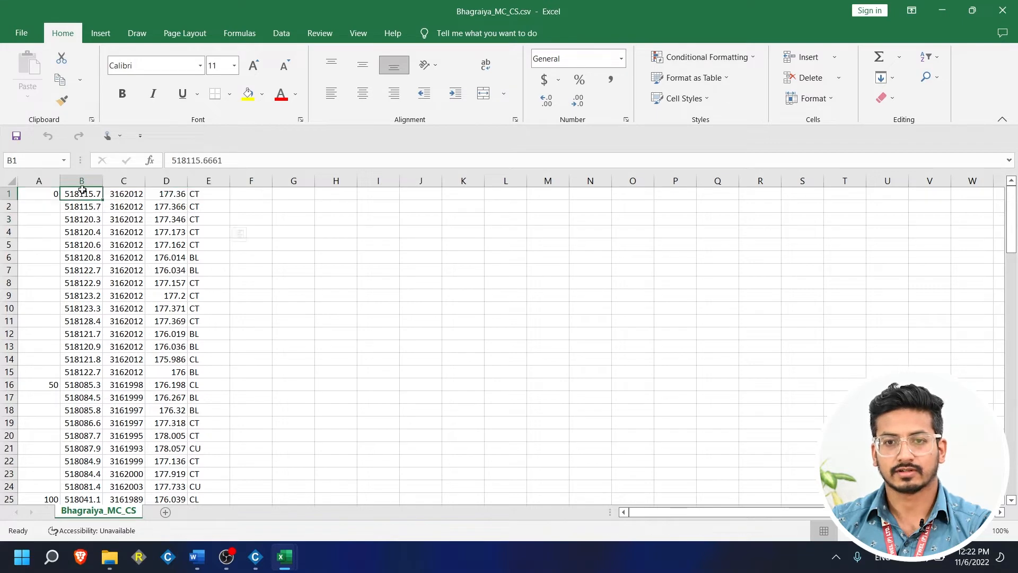
click(123, 178)
click(166, 181)
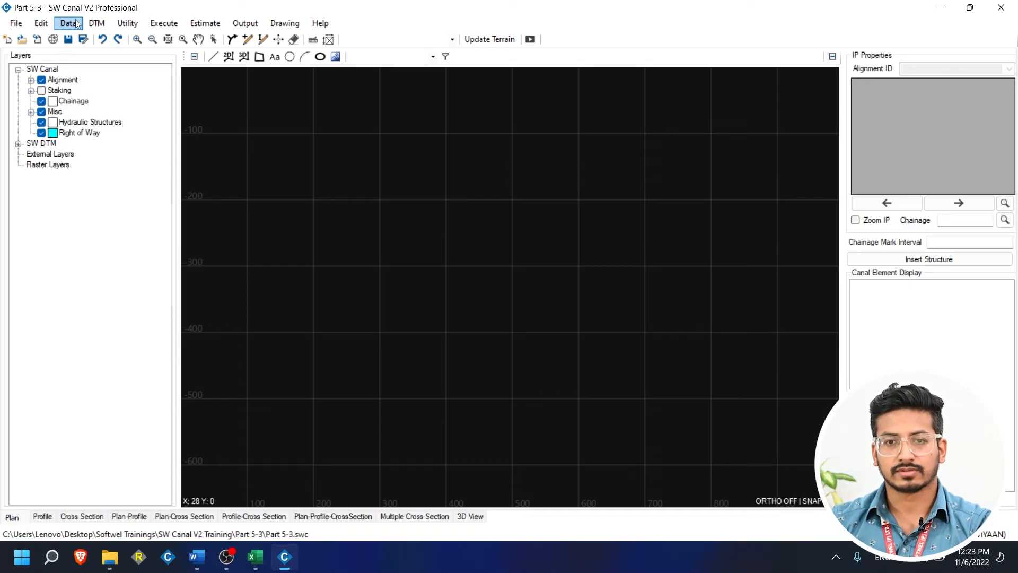
Step: Open the Cross Section Data Editor in the Part 5-3 project and bring up its Import Point Level Data window
click(69, 23)
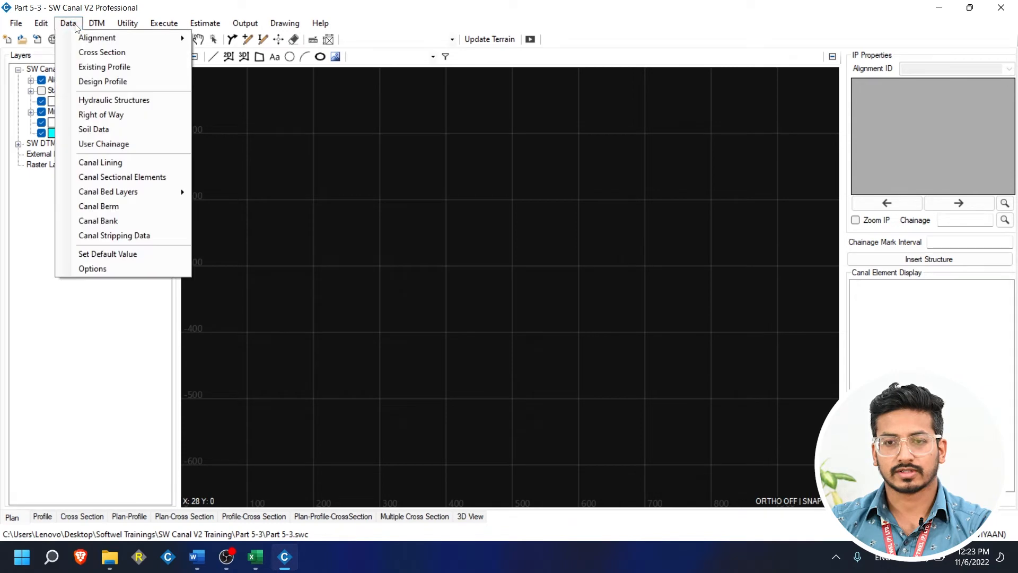
click(96, 53)
drag(316, 32, 394, 111)
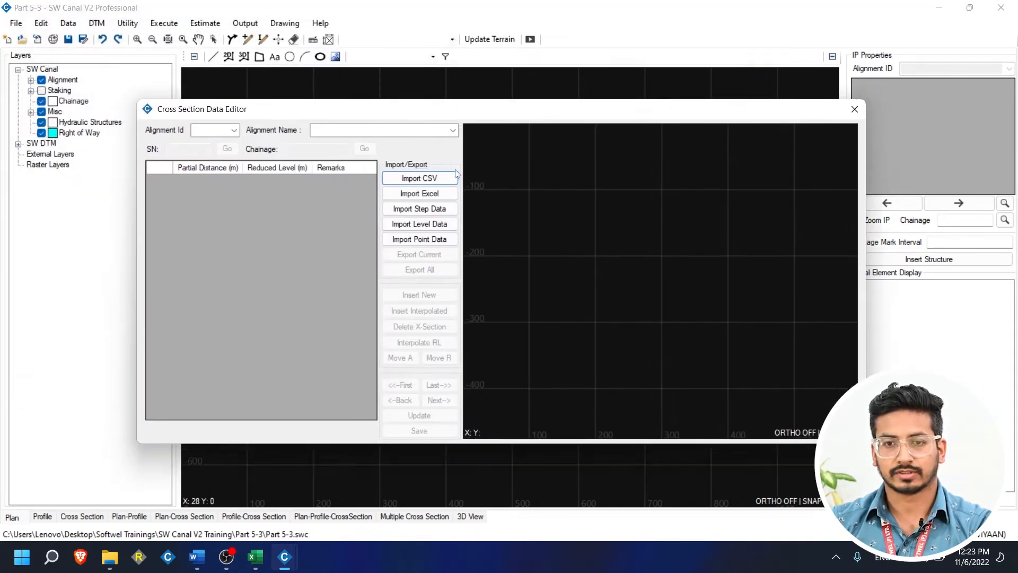
click(439, 239)
drag(466, 163, 528, 130)
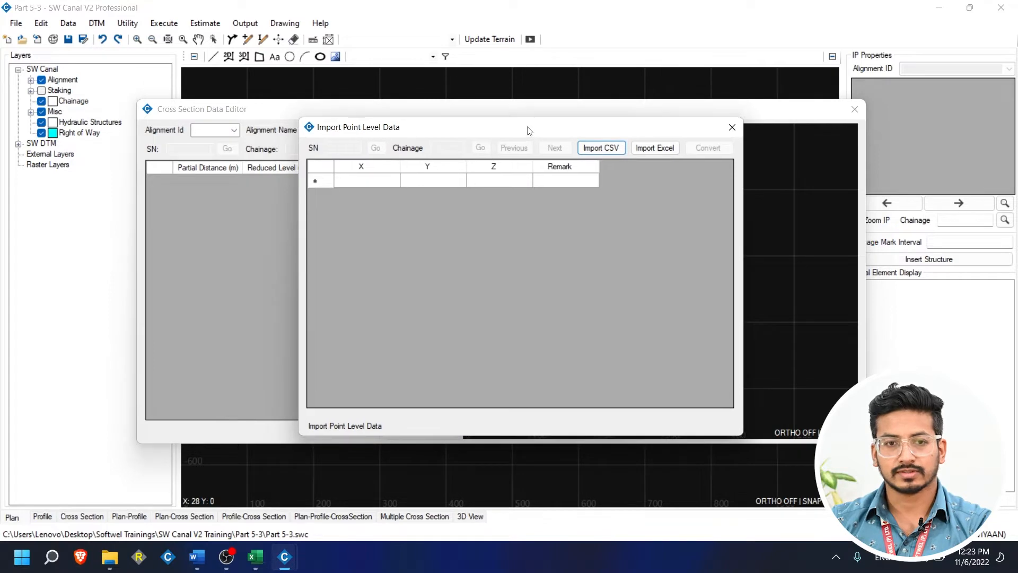
click(613, 150)
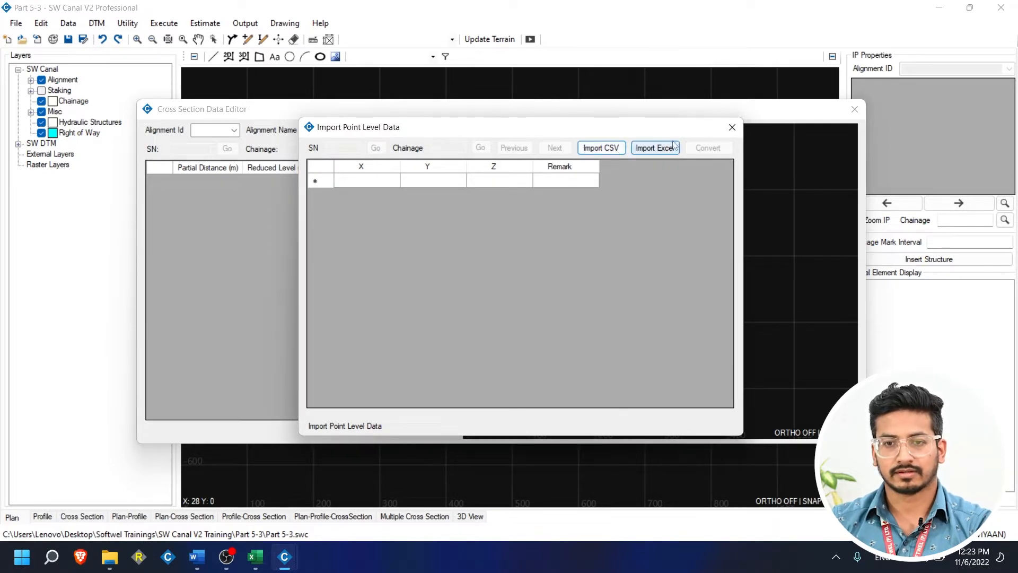
Step: Select the rows of Bhagraiya_MC_CS.csv from A1 to the last cell and import them from Excel as point data
click(255, 557)
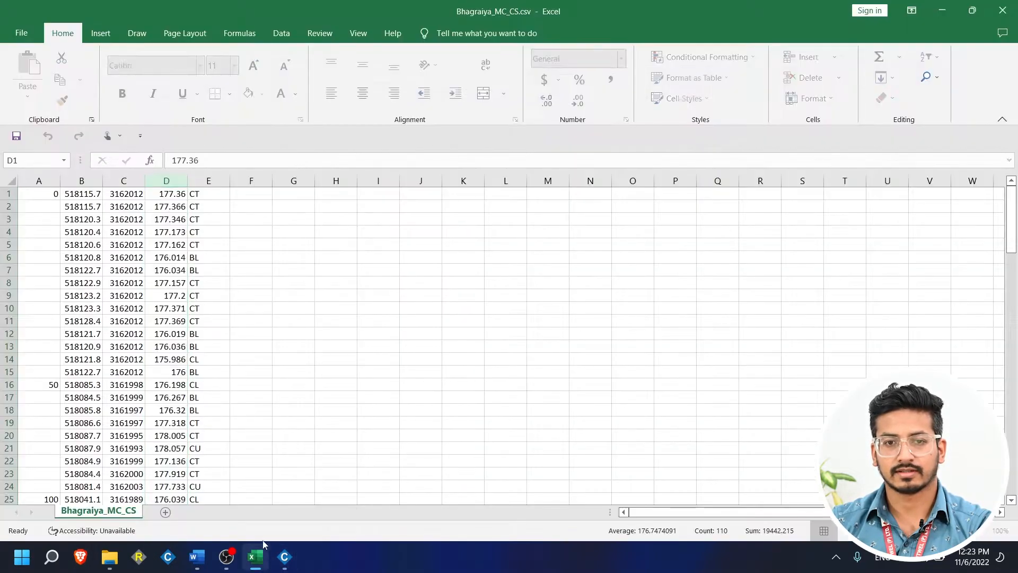
drag(40, 194, 220, 204)
key(ctrl+shift+End)
click(942, 11)
click(673, 151)
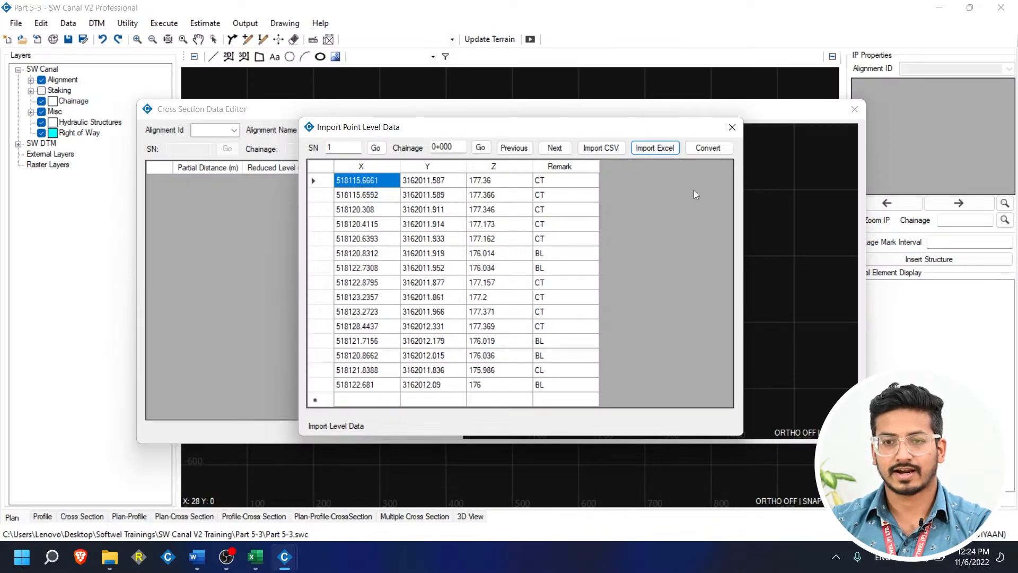
Step: Convert the imported point data into cross sections using CL as the center point remark
click(716, 148)
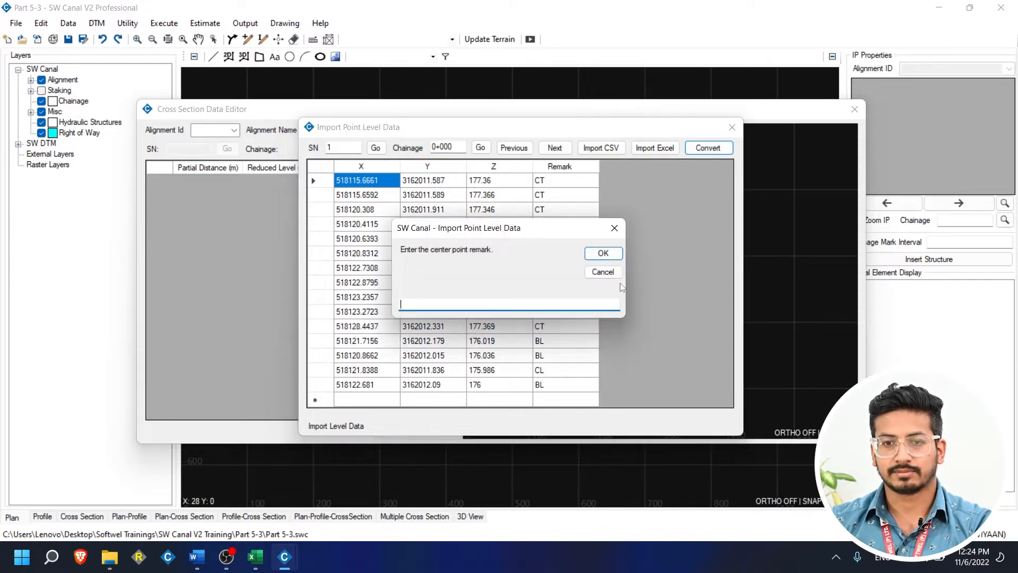
text(CL)
click(607, 256)
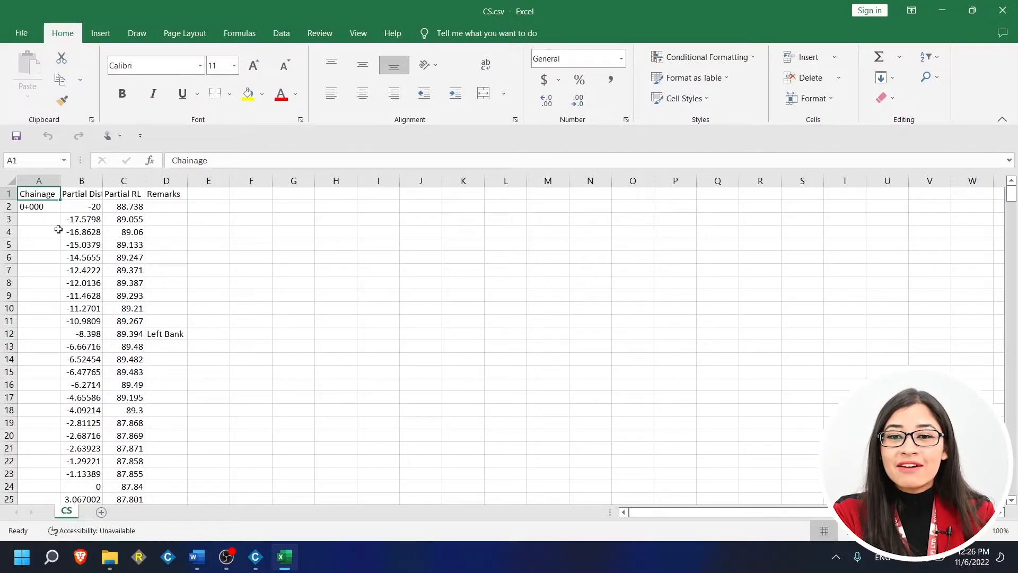
Step: Examine the chainage data and the Left Bank and Right Bank remarks at successive chainages in CS.csv, and minimize the workbook
drag(36, 207, 165, 321)
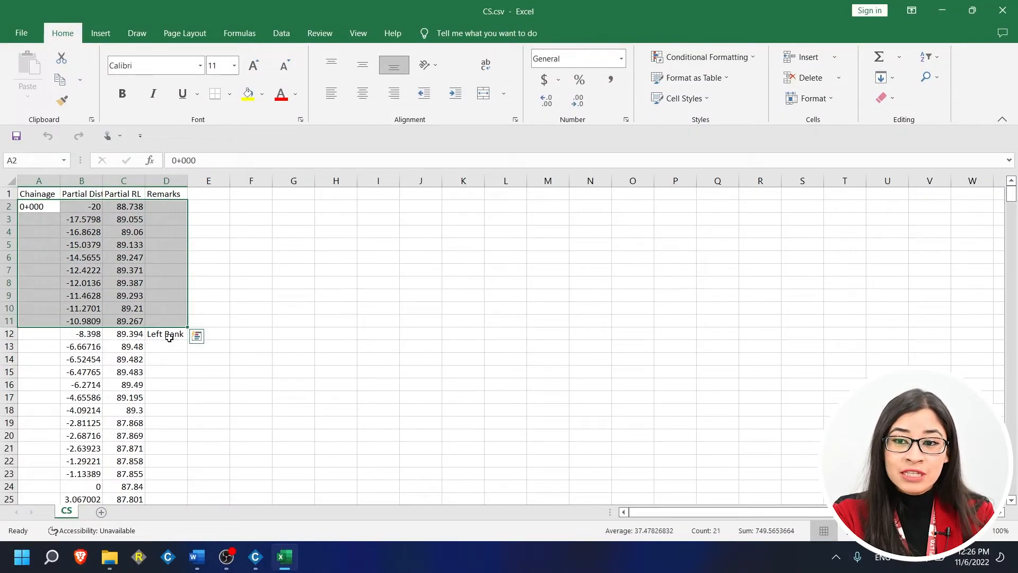
click(168, 335)
scroll(182, 355, down, 4)
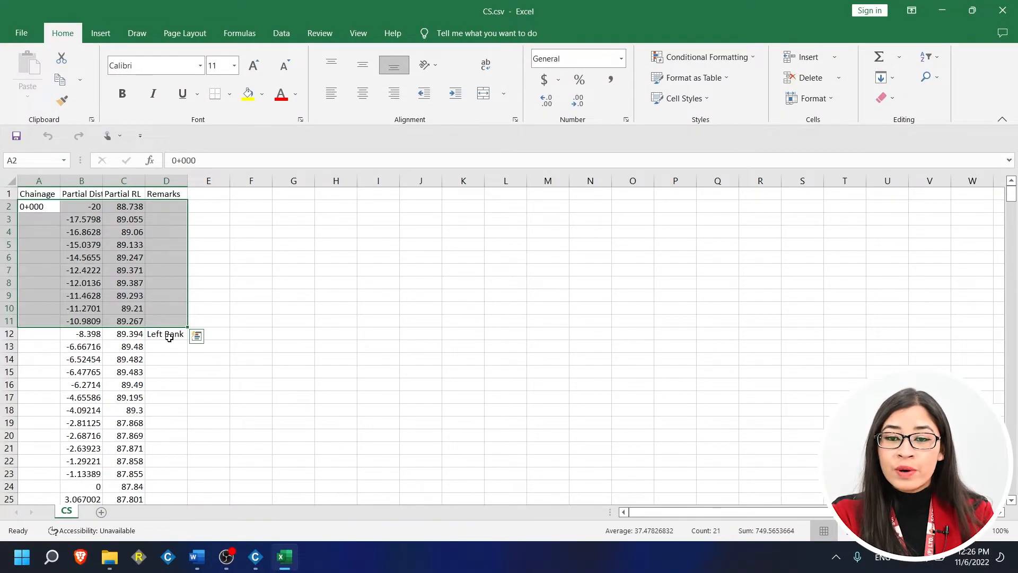
click(169, 335)
scroll(182, 355, down, 4)
click(157, 474)
scroll(165, 319, up, 2)
click(154, 257)
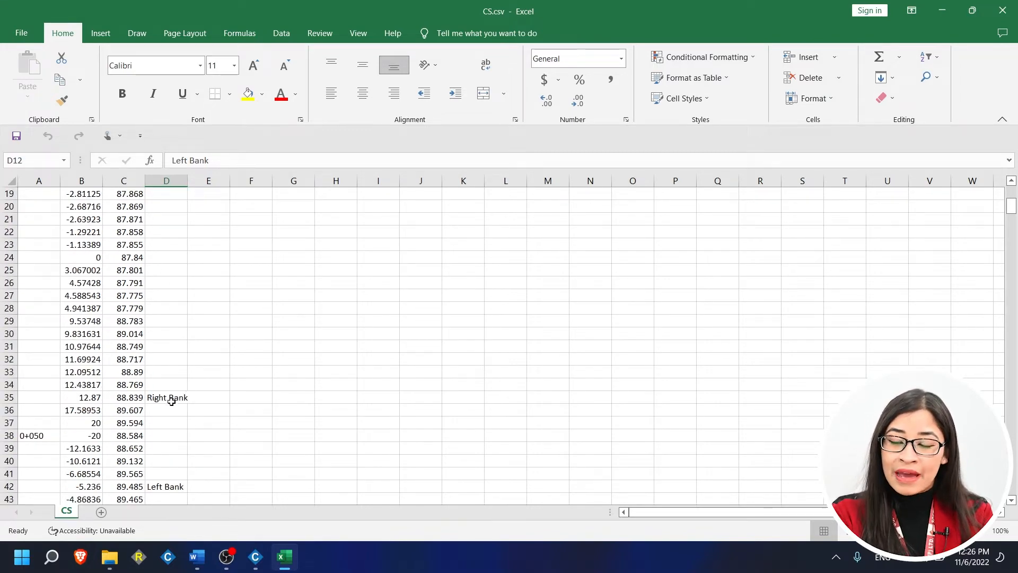
click(171, 402)
scroll(175, 434, down, 3)
click(165, 372)
scroll(171, 405, down, 4)
click(167, 372)
scroll(170, 404, down, 4)
click(942, 10)
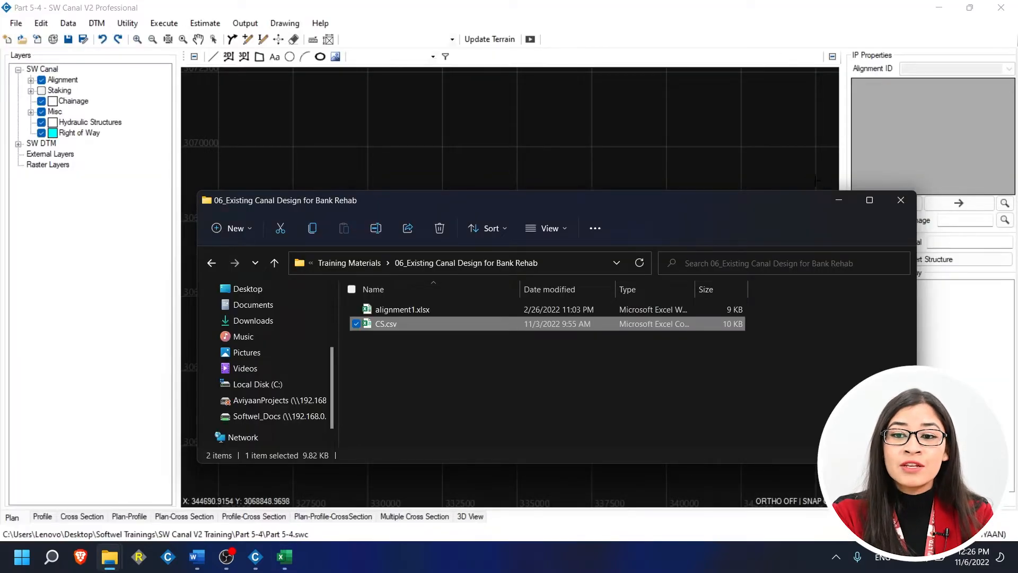
Step: Set the Part 5-4 project option to Design Using Existing Data in the project details
click(841, 206)
click(53, 39)
click(432, 317)
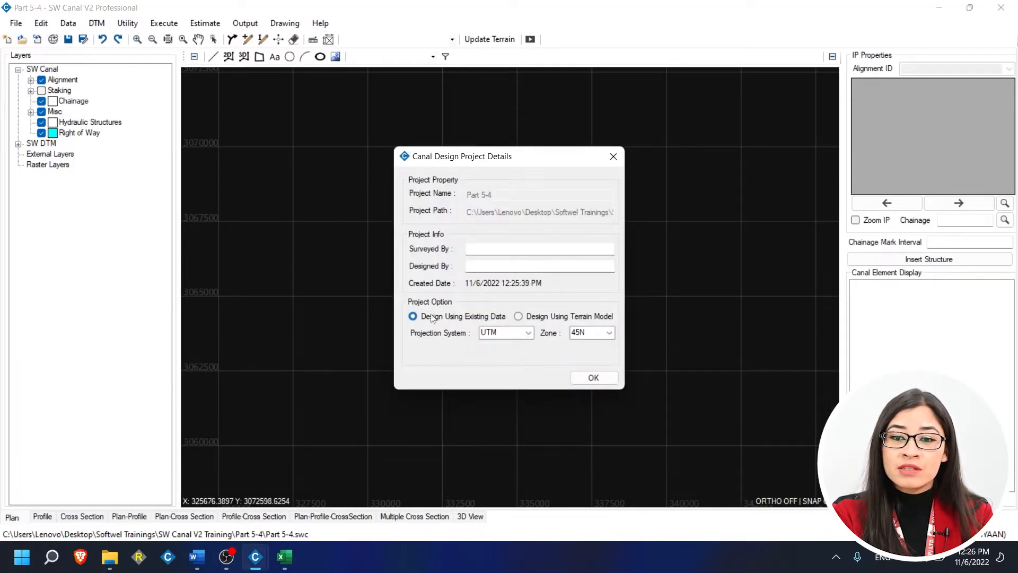
click(594, 377)
Step: Import the CS.csv rows from A2 to the last cell into the Cross Section Data Editor from Excel, and save them
click(68, 23)
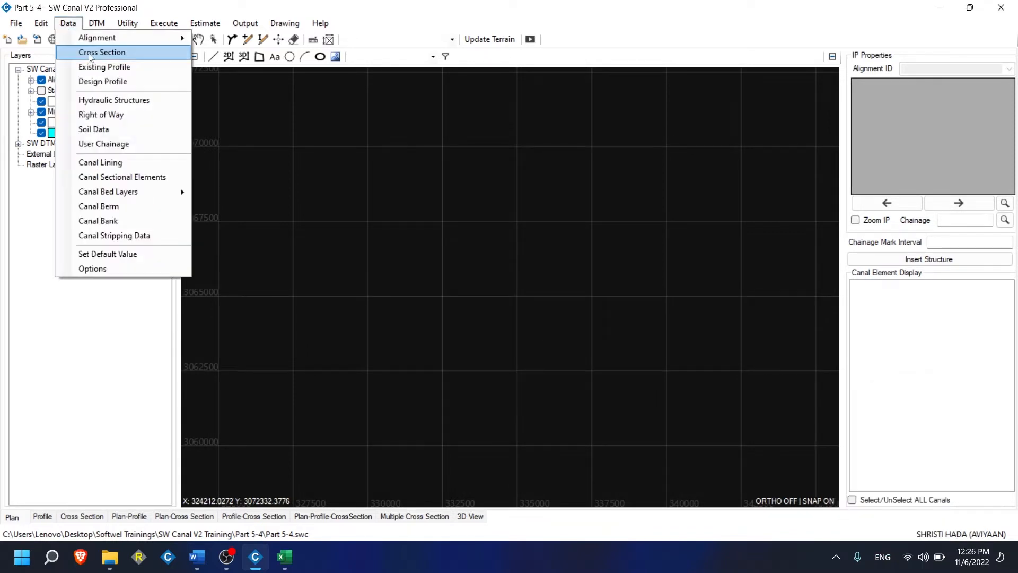
click(96, 52)
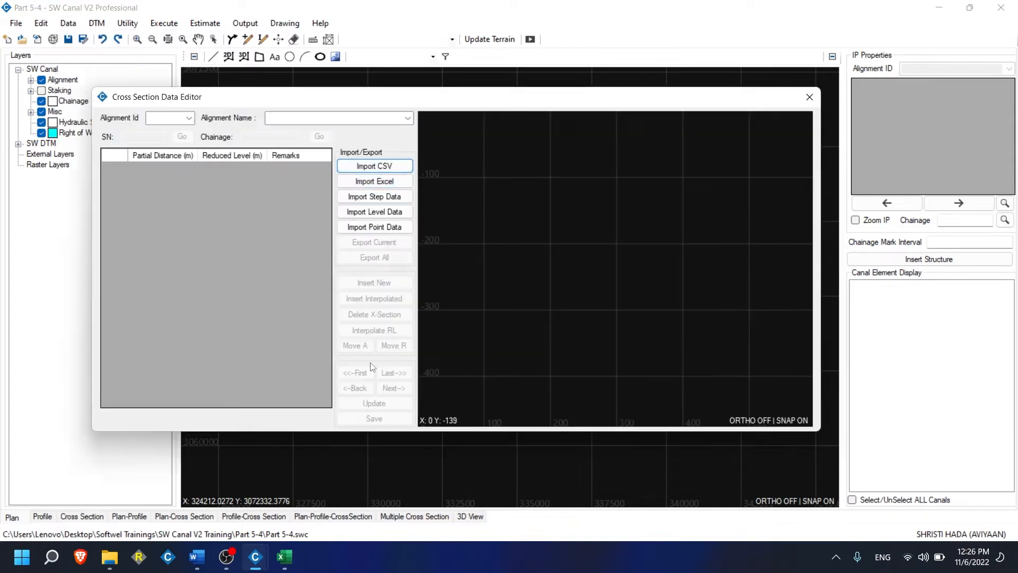
click(284, 557)
scroll(182, 291, up, 17)
drag(47, 207, 155, 235)
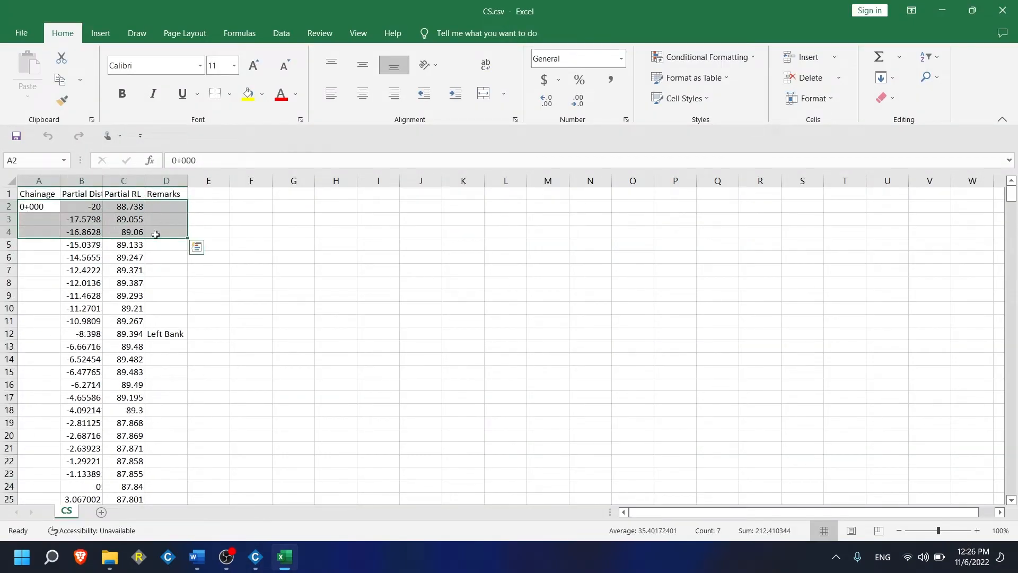
key(ctrl+shift+End)
click(942, 10)
click(369, 182)
scroll(321, 339, down, 6)
click(374, 418)
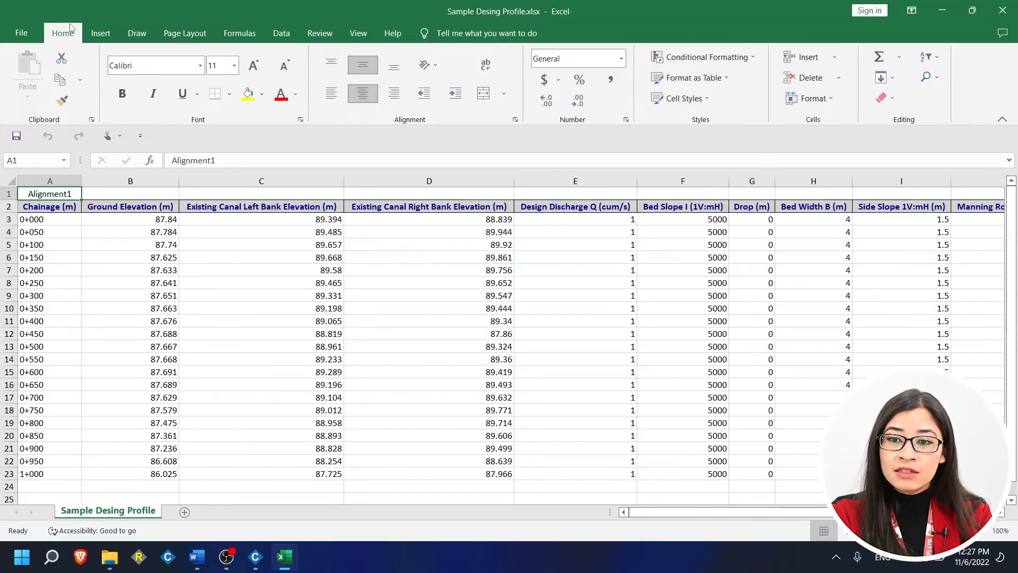
Step: Import the Sample Desing Profile worksheet into the Canal Design Profile for Alignment1, with alignment name and header included
click(79, 24)
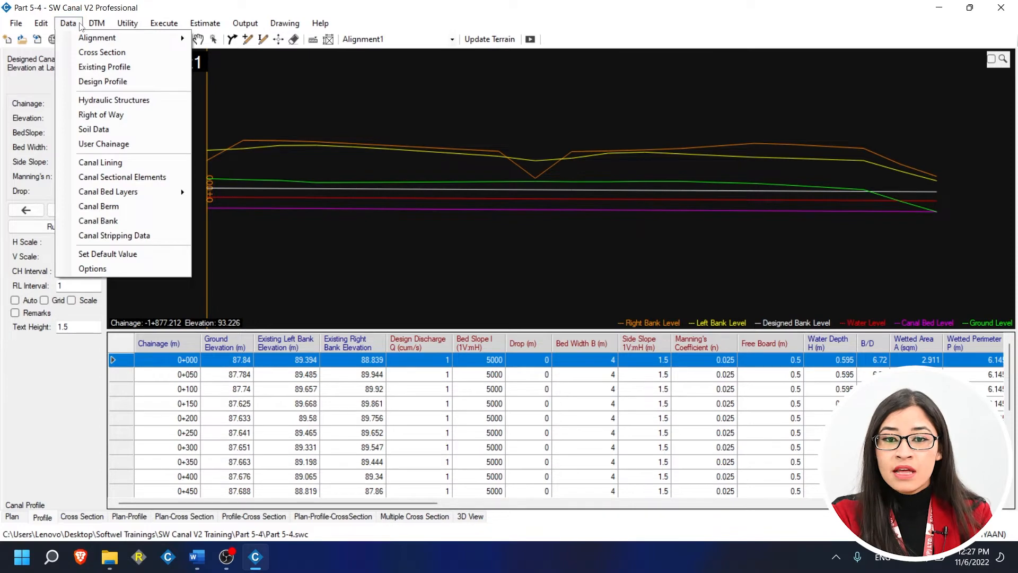
click(102, 81)
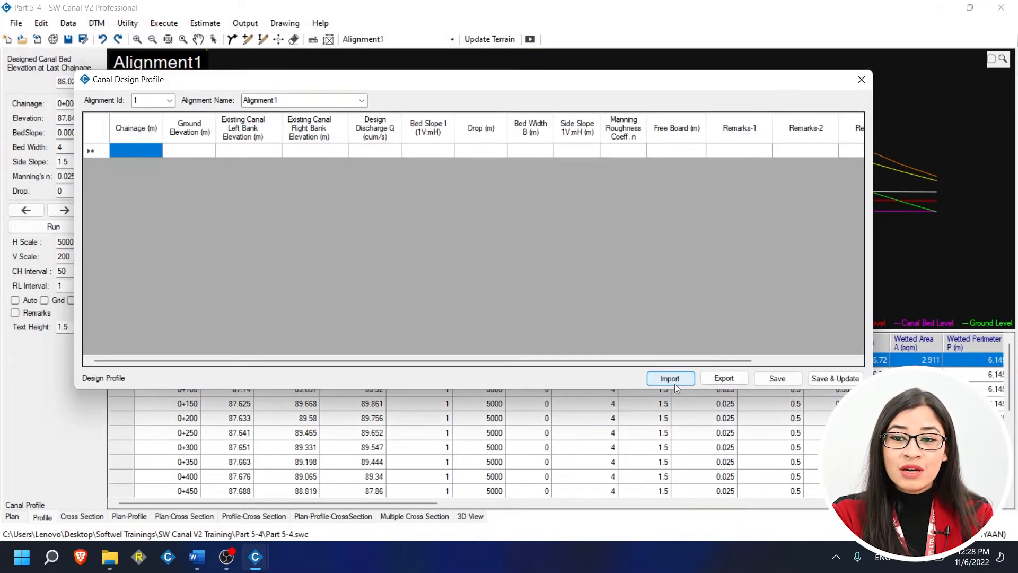
click(669, 379)
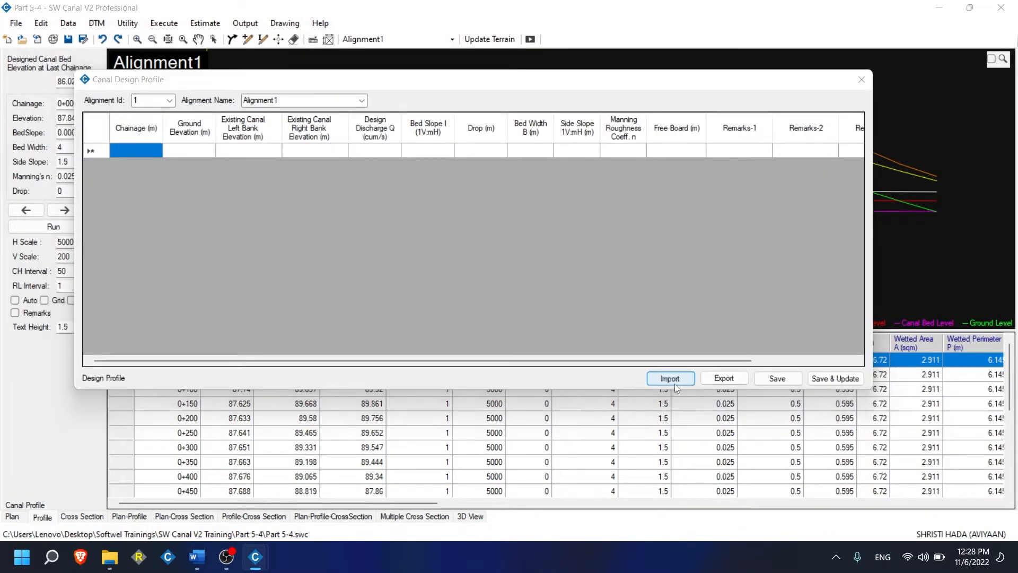
double_click(397, 280)
click(135, 293)
click(136, 307)
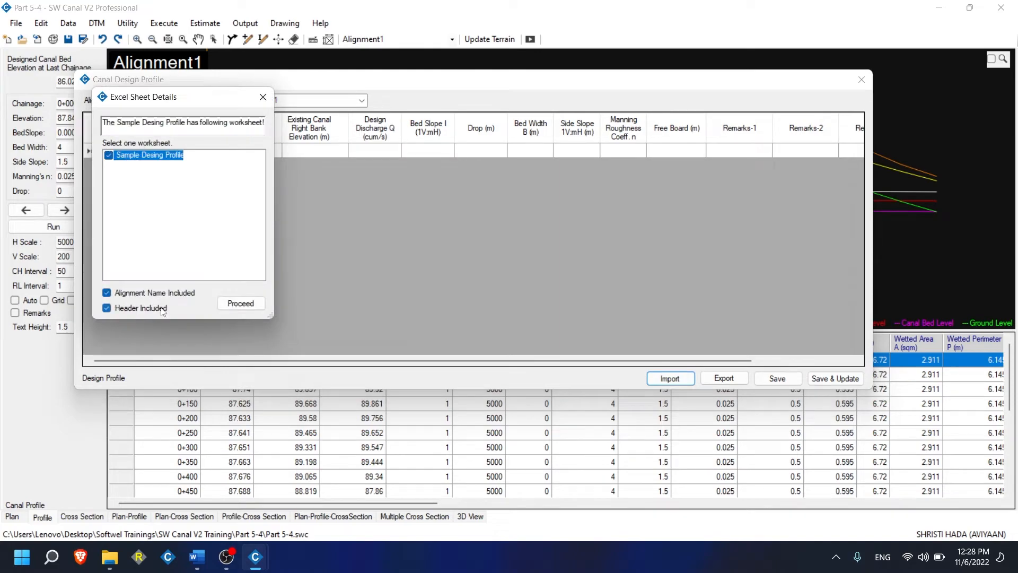
click(240, 303)
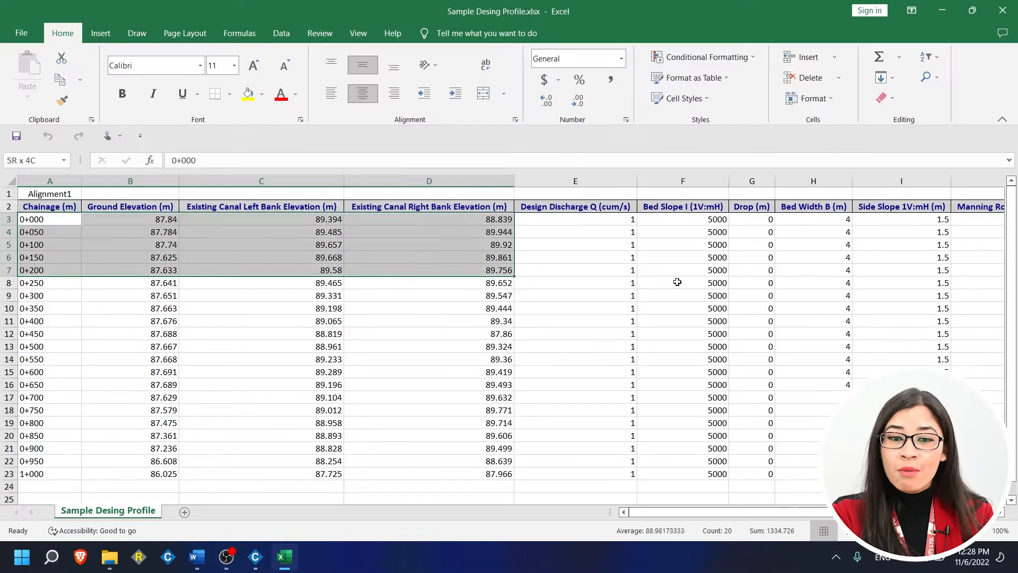
Step: Copy the design profile rows from chainage 0+000 to 1+000 in Excel, paste them into the Canal Design Profile table, and save
drag(677, 282, 815, 472)
key(ctrl+c)
key(alt+Tab)
click(177, 154)
click(138, 149)
key(ctrl+v)
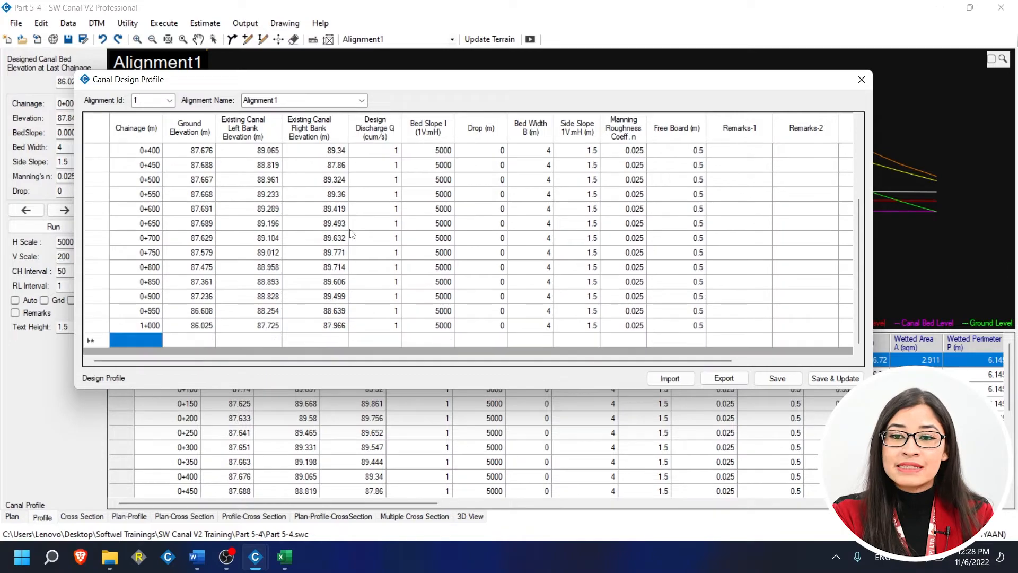
click(777, 378)
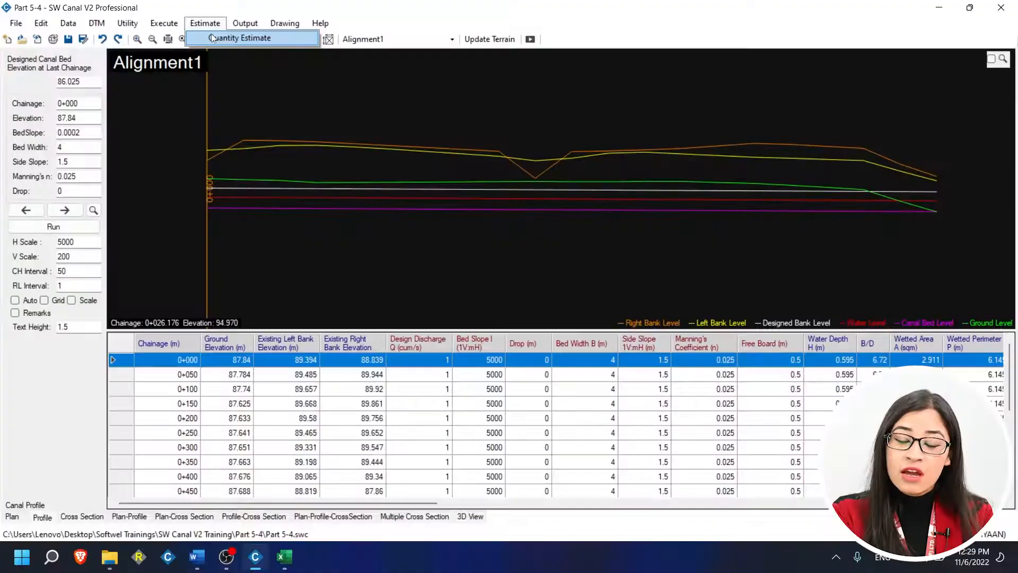
Step: Compute the quantity estimate for Alignment1 from chainage 0+000 to 1+000 with an earthwork reporting interval of 500
click(154, 148)
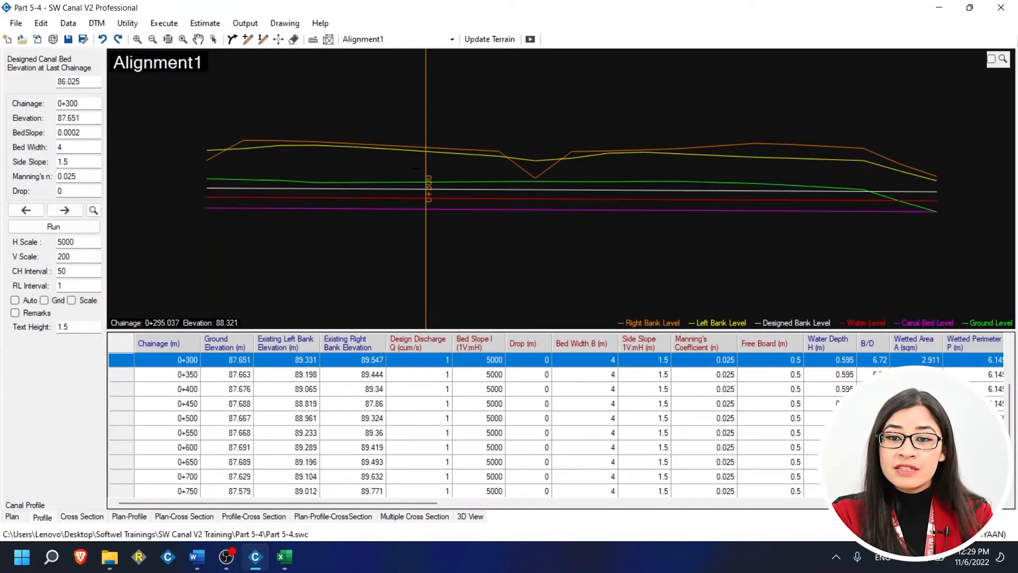
click(210, 24)
click(212, 25)
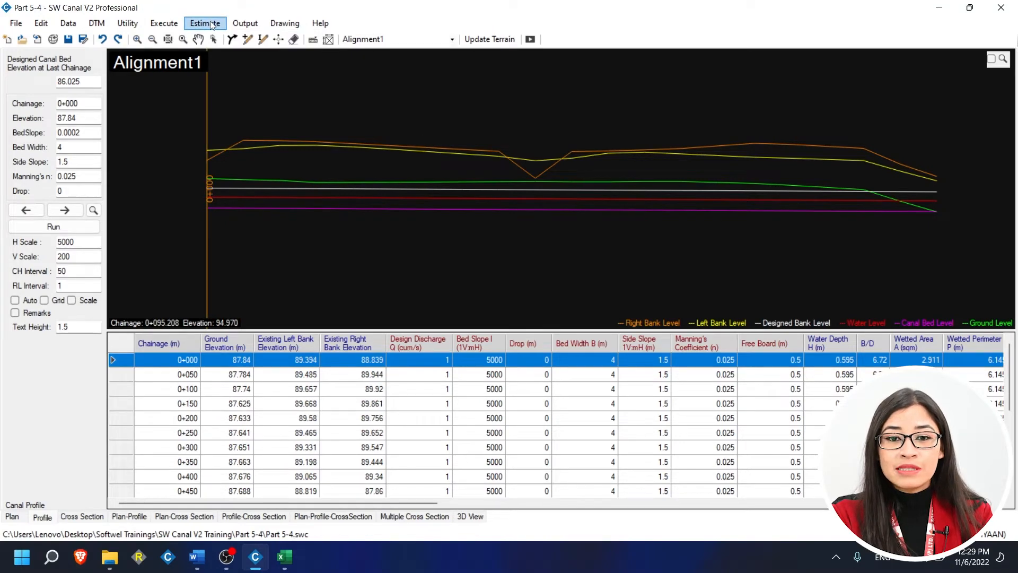
click(207, 24)
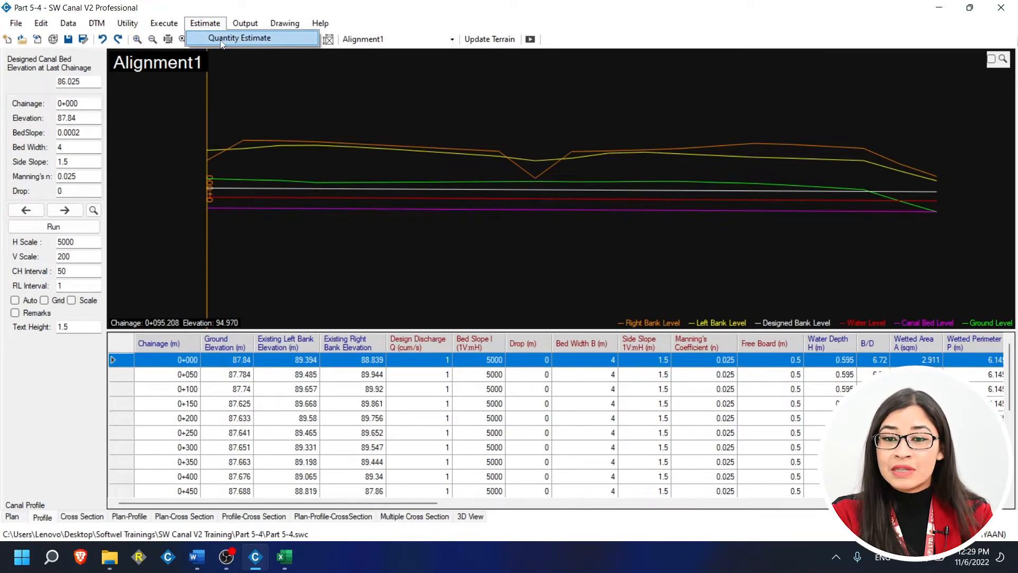
click(221, 39)
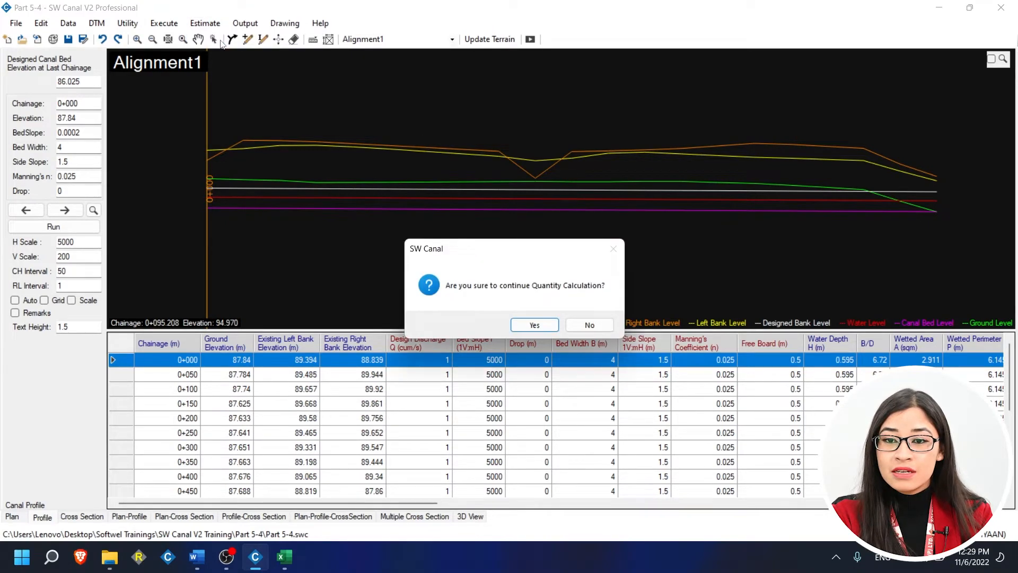
click(534, 325)
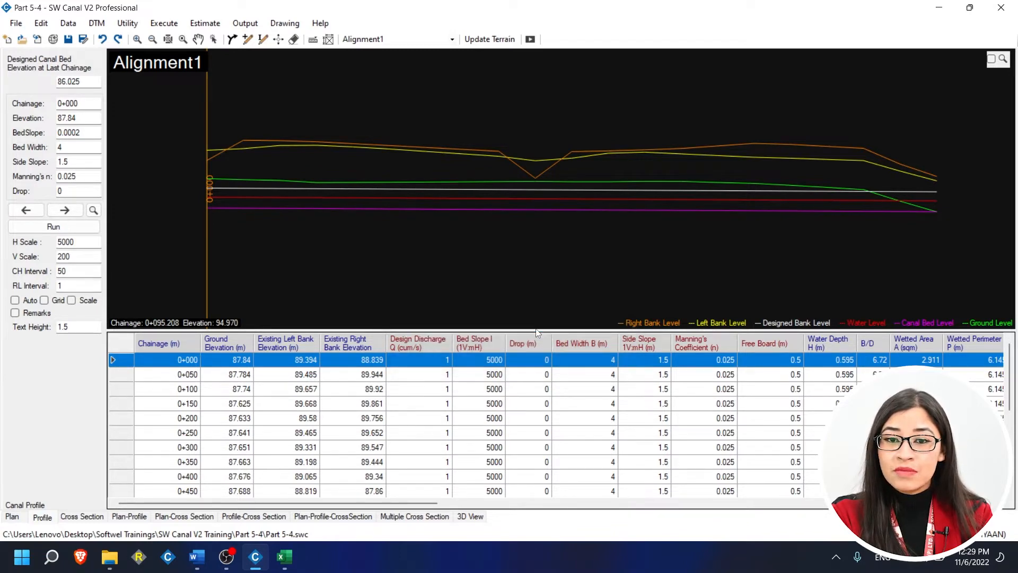
drag(212, 119, 484, 105)
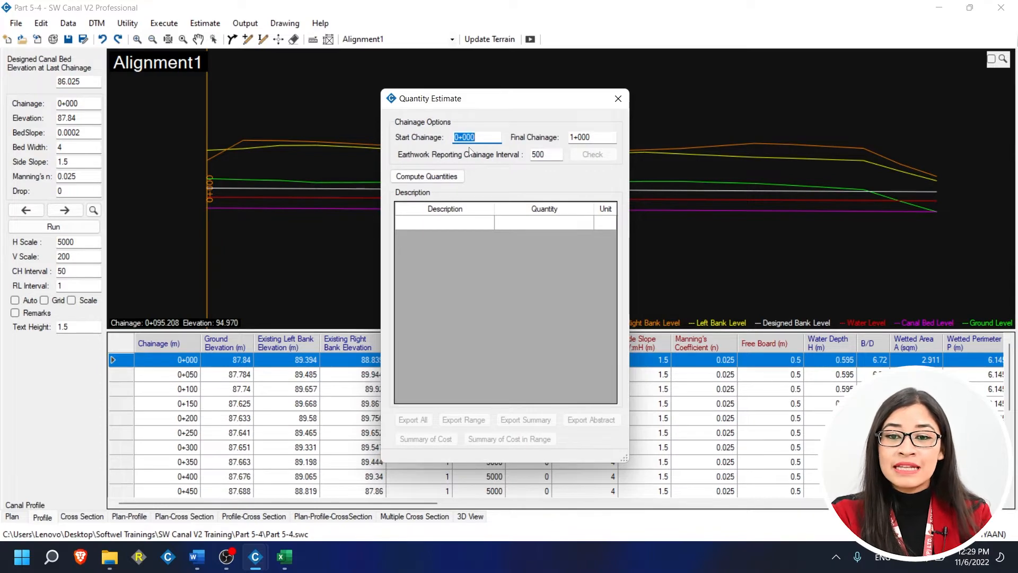
double_click(529, 154)
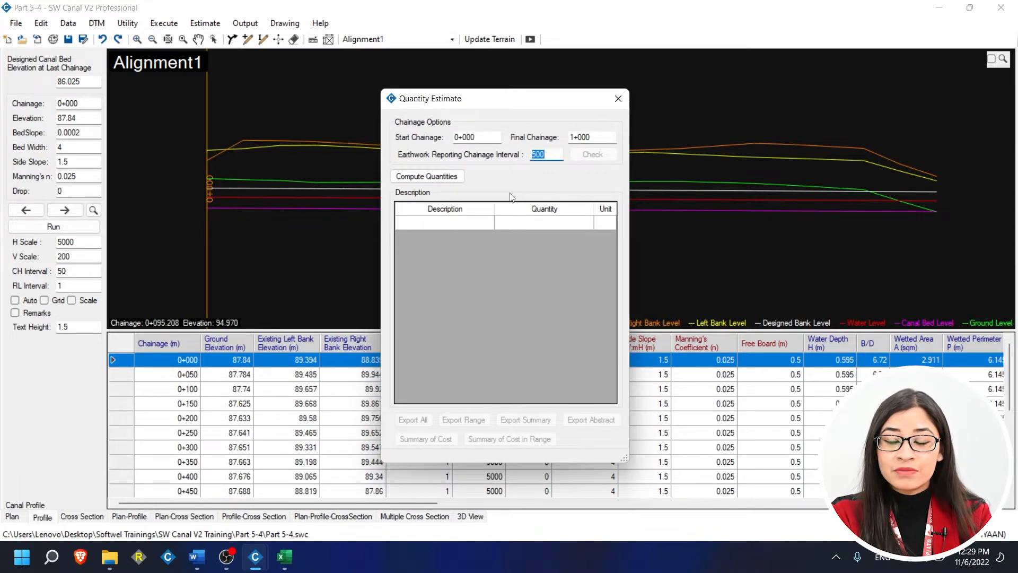
click(455, 178)
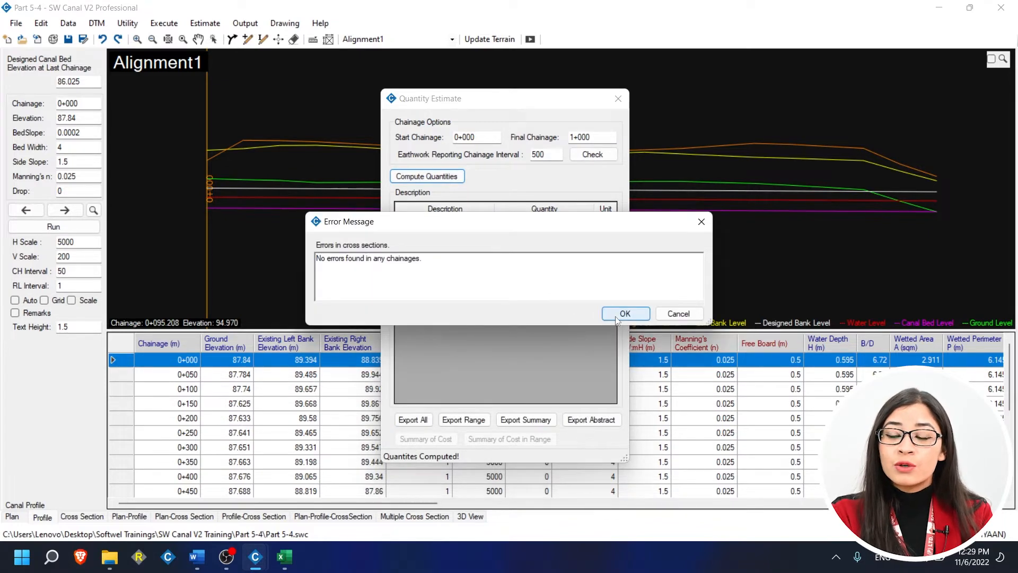
click(617, 316)
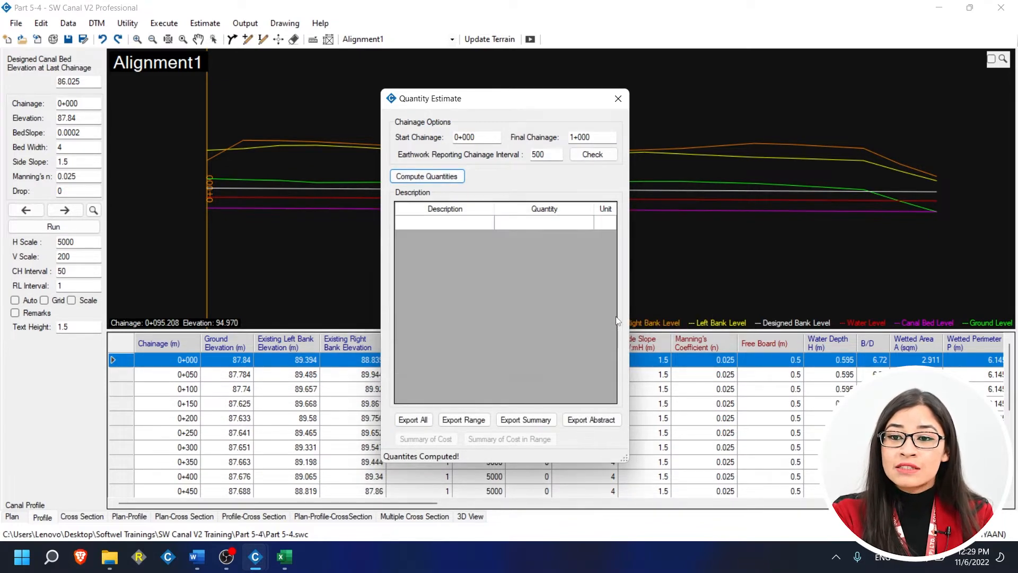
Step: Export all computed quantities to an Excel file named qty all
click(416, 421)
text(qty all)
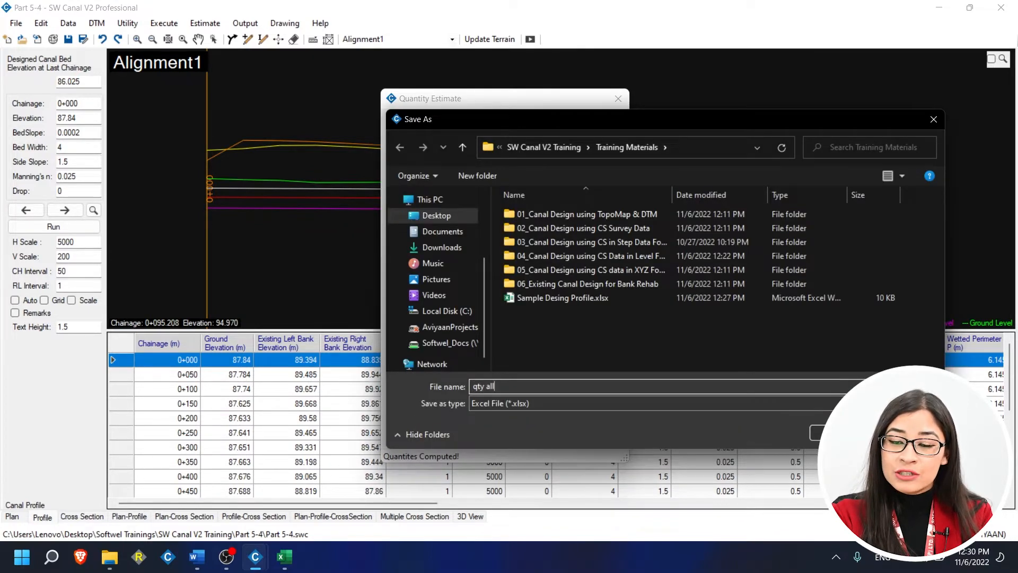
key(Return)
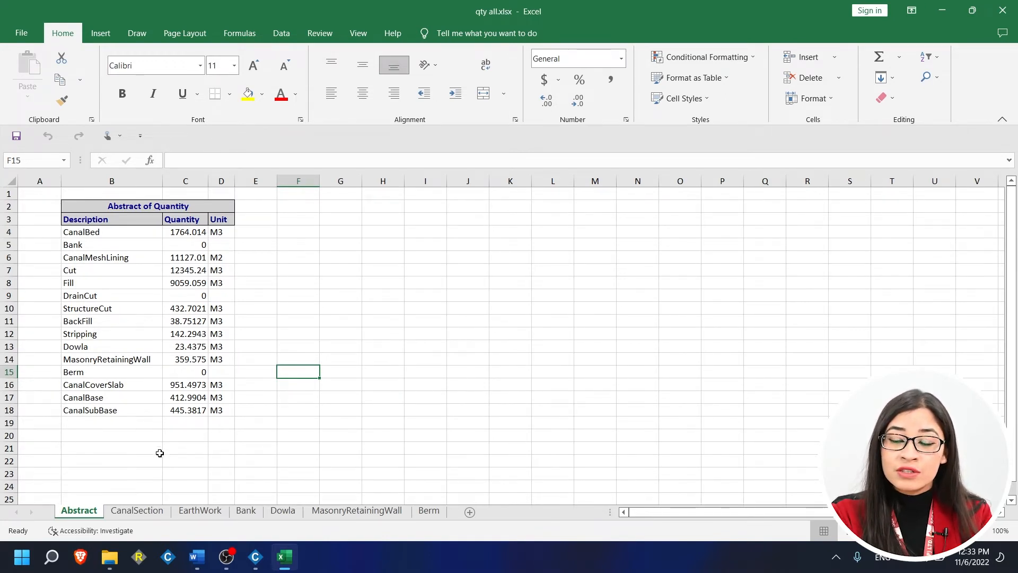
Step: Examine the quantities in the Abstract sheet of qty all.xlsx, and the chainages with their mean distances in the CanalSection sheet
drag(192, 231, 202, 390)
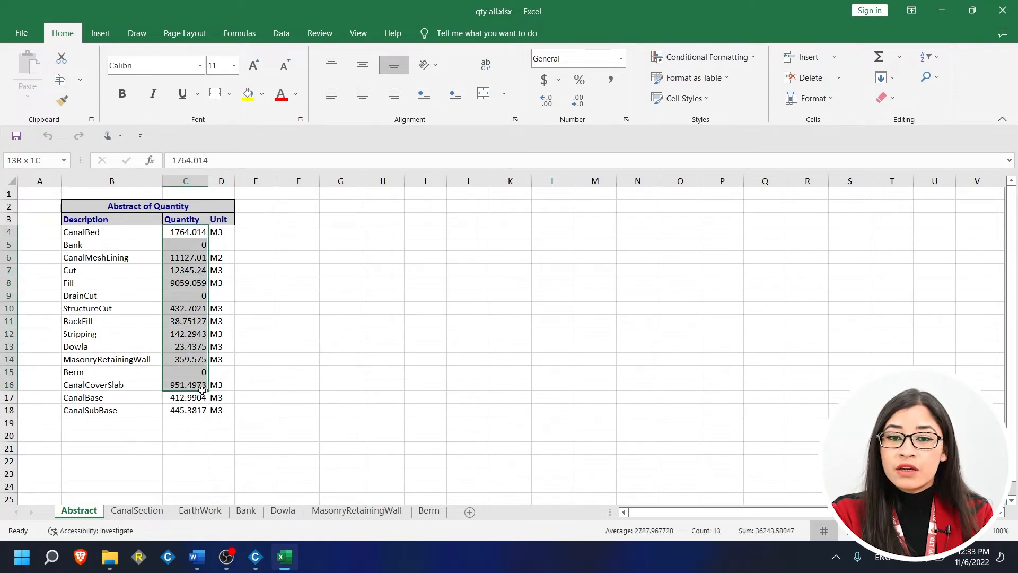
click(139, 513)
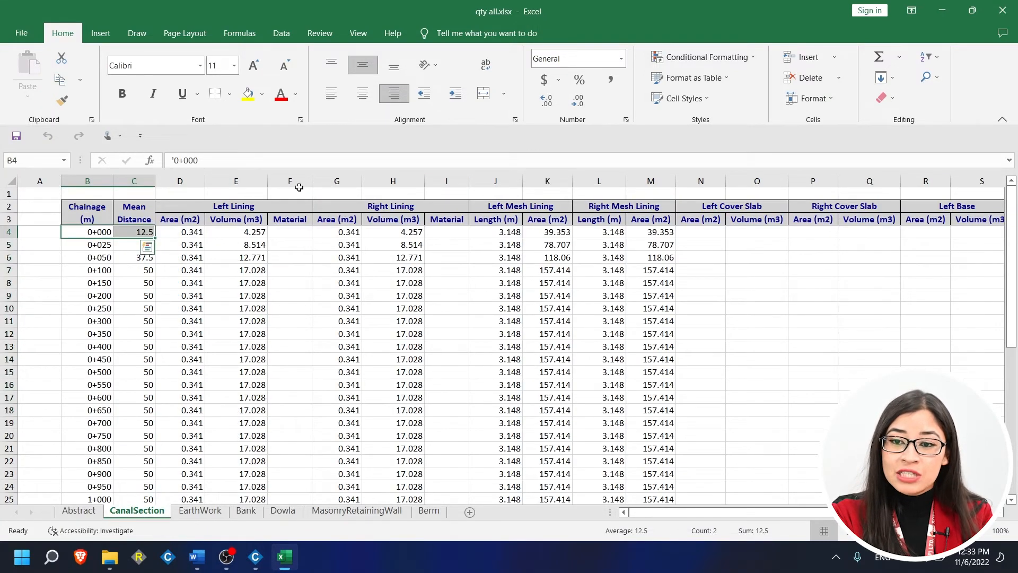
click(134, 293)
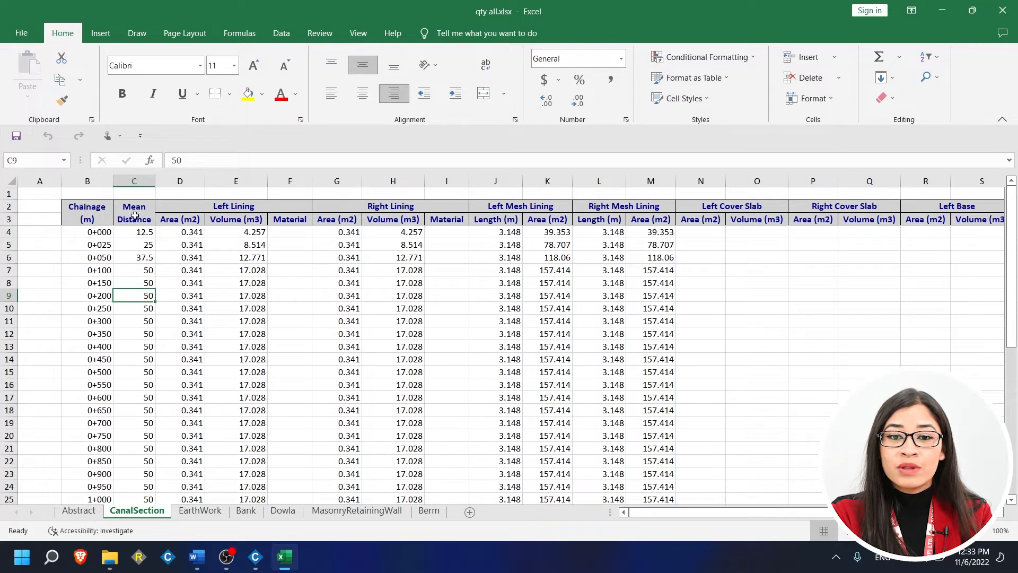
drag(84, 232, 90, 500)
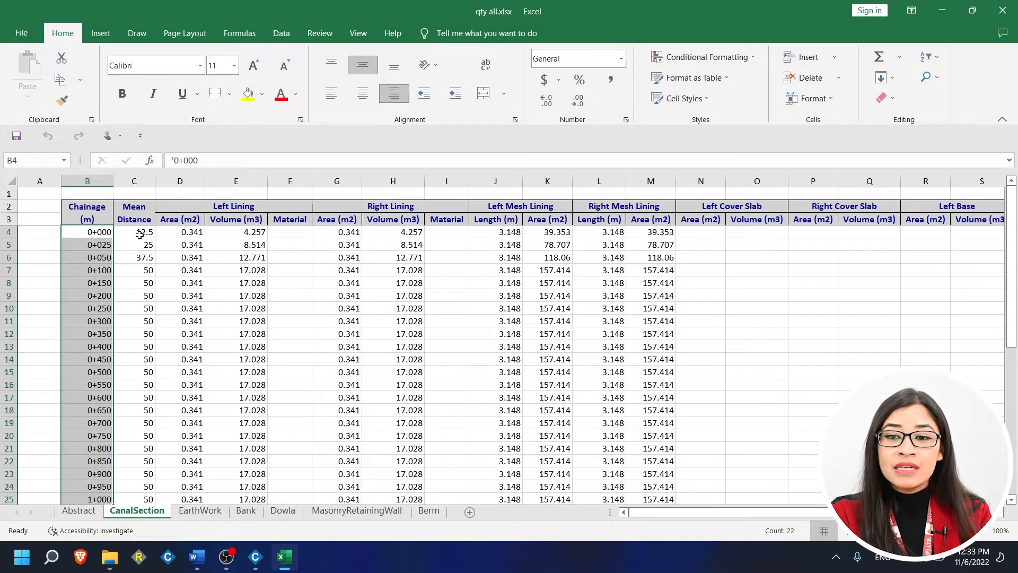
drag(137, 232, 145, 451)
click(147, 231)
click(150, 245)
click(147, 262)
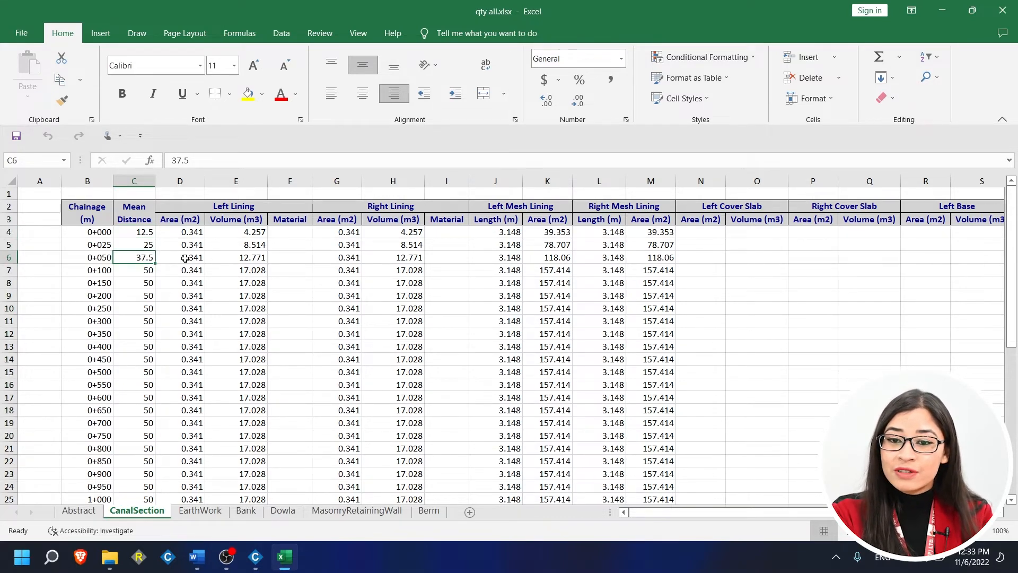
drag(85, 232, 151, 236)
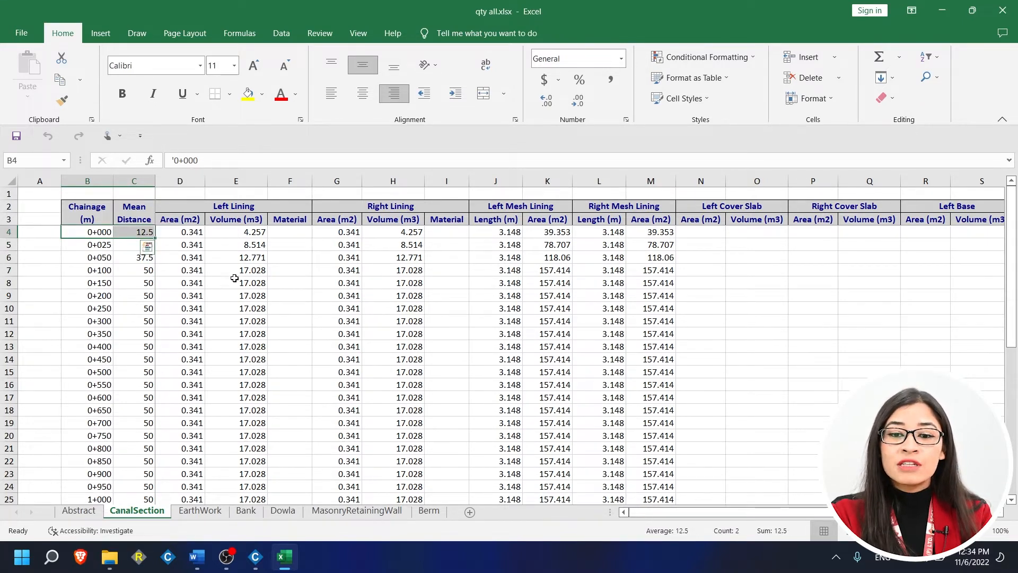
drag(95, 244, 127, 247)
click(162, 251)
click(142, 245)
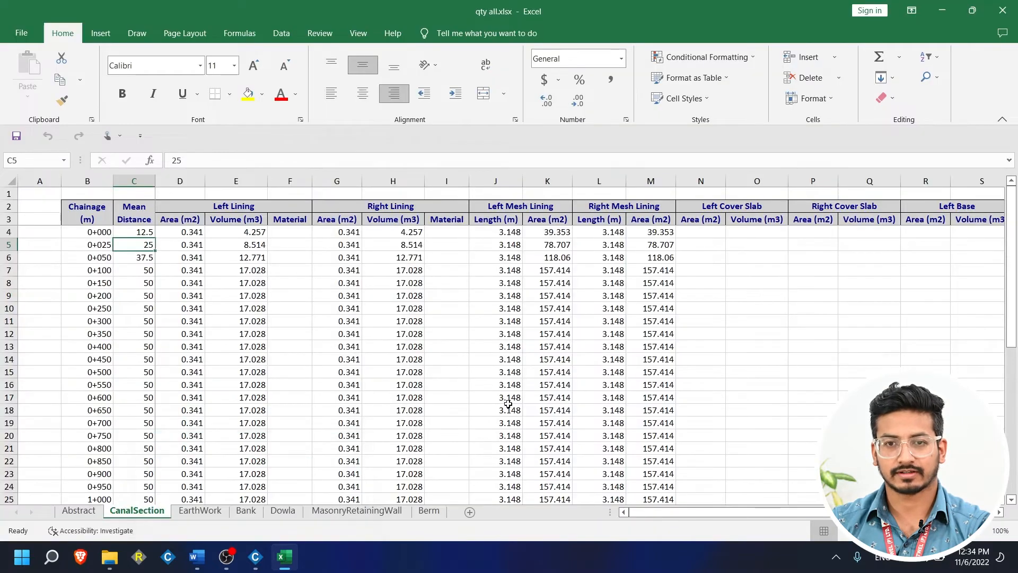
Step: Examine the left and right lining, mesh lining and cover slab columns in the CanalSection sheet
click(508, 409)
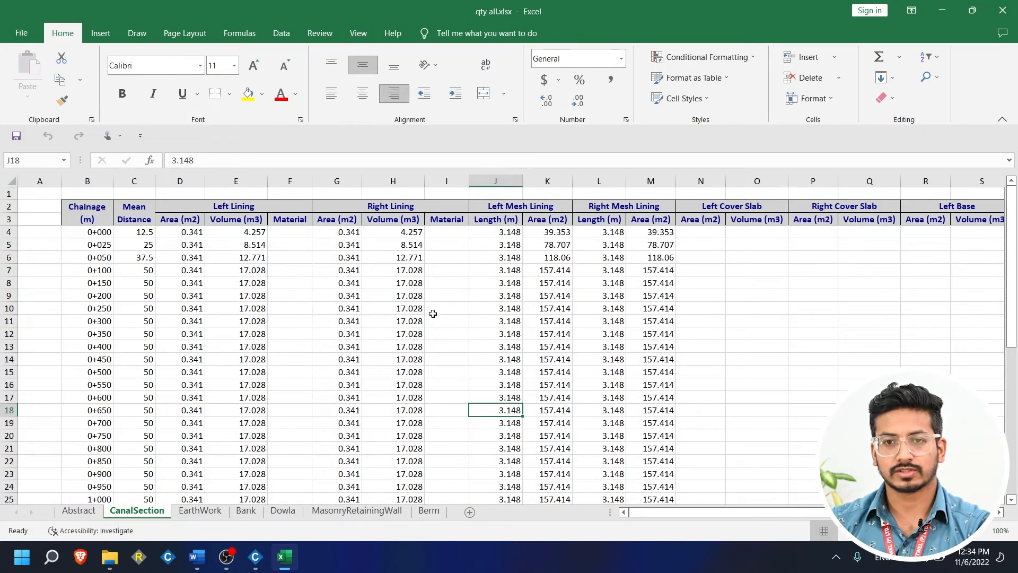
drag(340, 180, 452, 174)
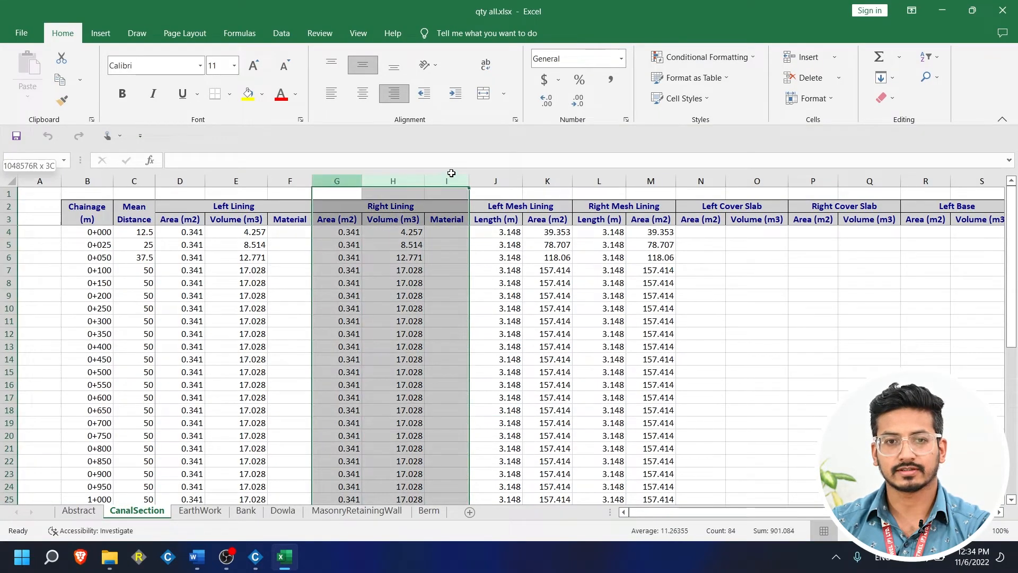
drag(180, 181, 448, 176)
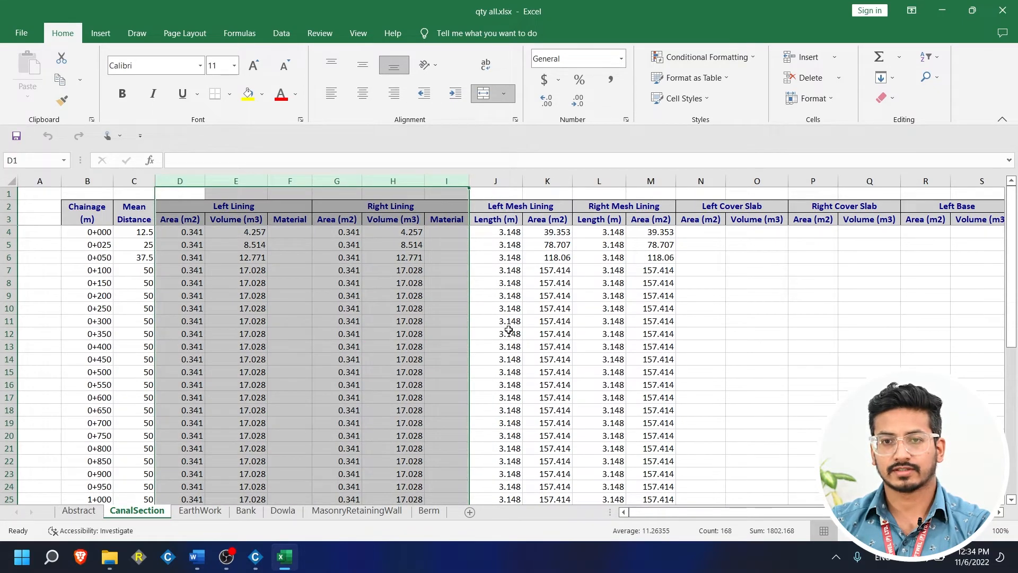
drag(496, 181, 651, 181)
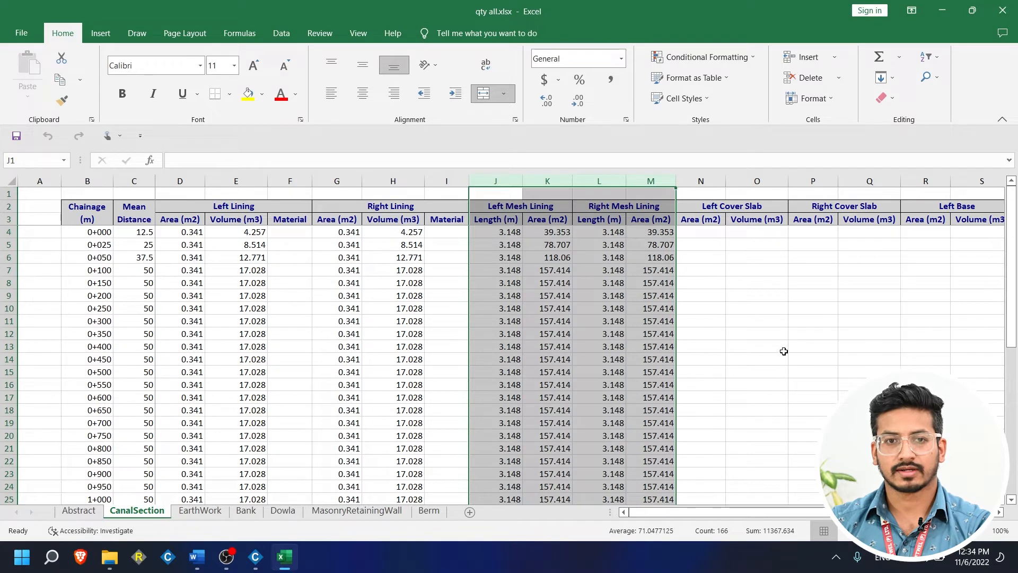
drag(700, 180, 893, 186)
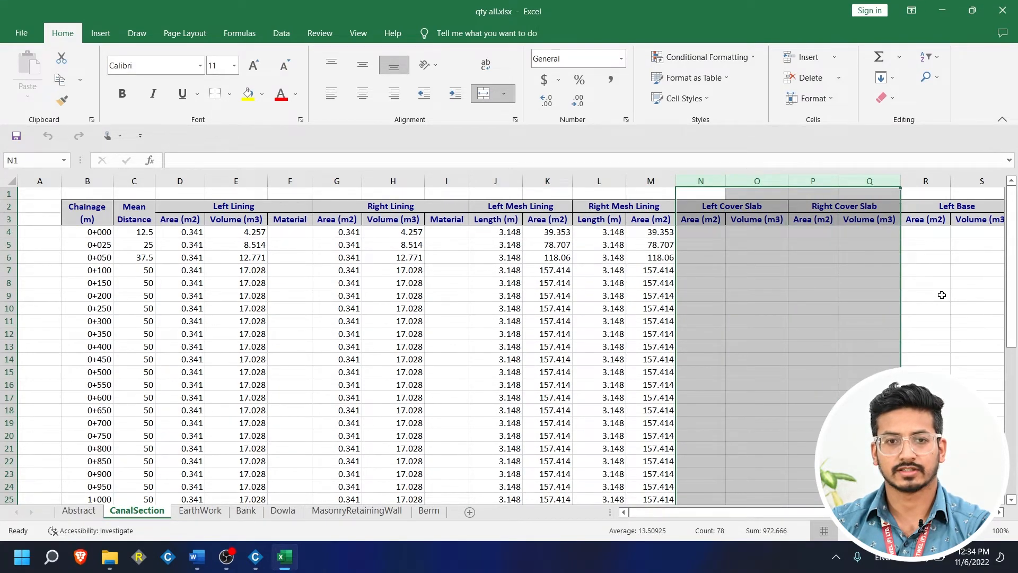
Step: Examine how the CanalSection quantities change between chainages 1+000 and 1+050, including the cover slab values down to the last row
scroll(942, 295, down, 5)
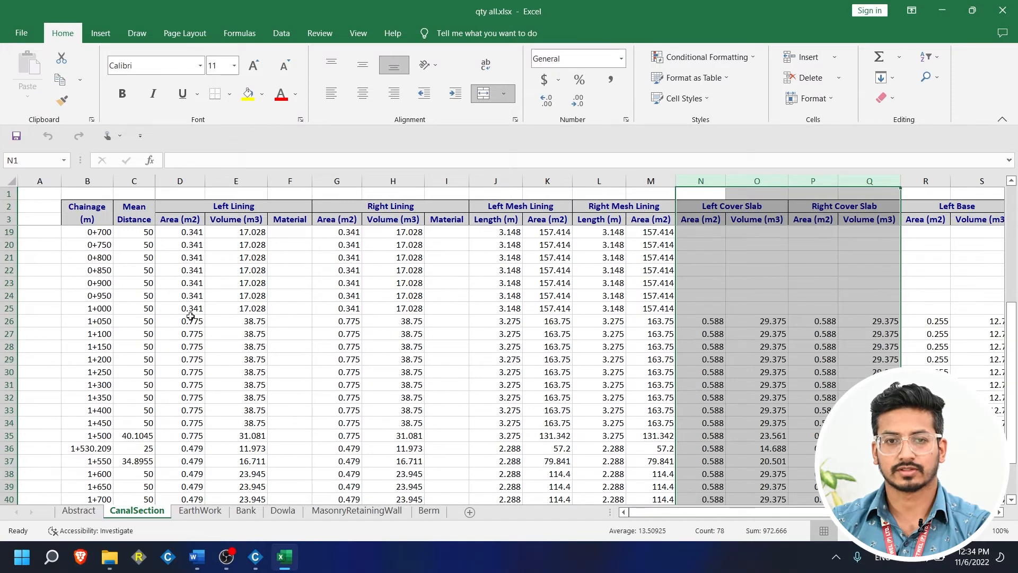
click(5, 308)
click(6, 321)
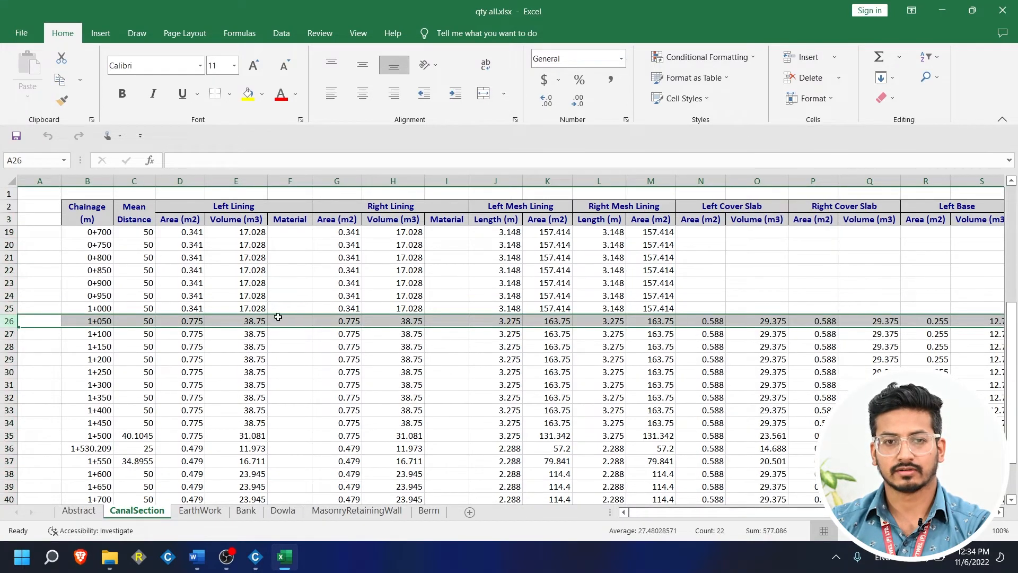
drag(685, 320, 870, 487)
drag(870, 486, 870, 501)
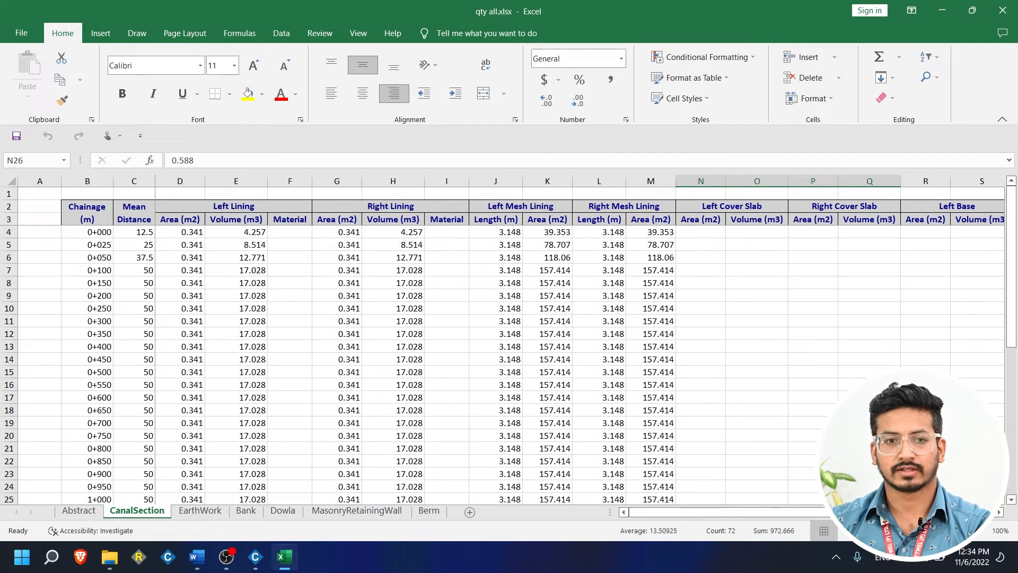
scroll(509, 339, down, 7)
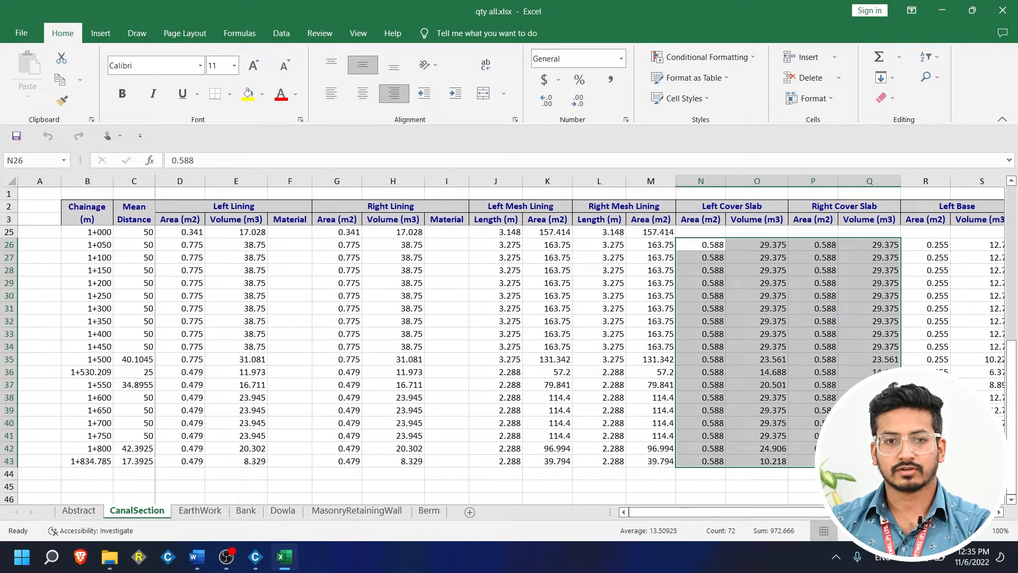
scroll(509, 339, up, 5)
scroll(434, 438, up, 2)
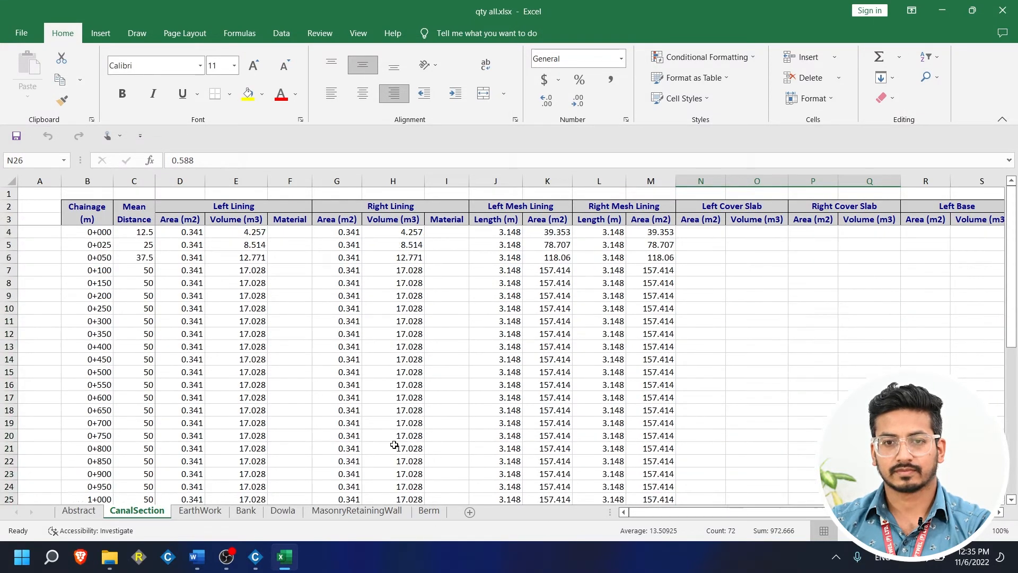
Step: Examine the area and volume columns in the EarthWork sheet, including cut, fill, backfill and stripping, plus the Bank and Berm sheets
click(200, 510)
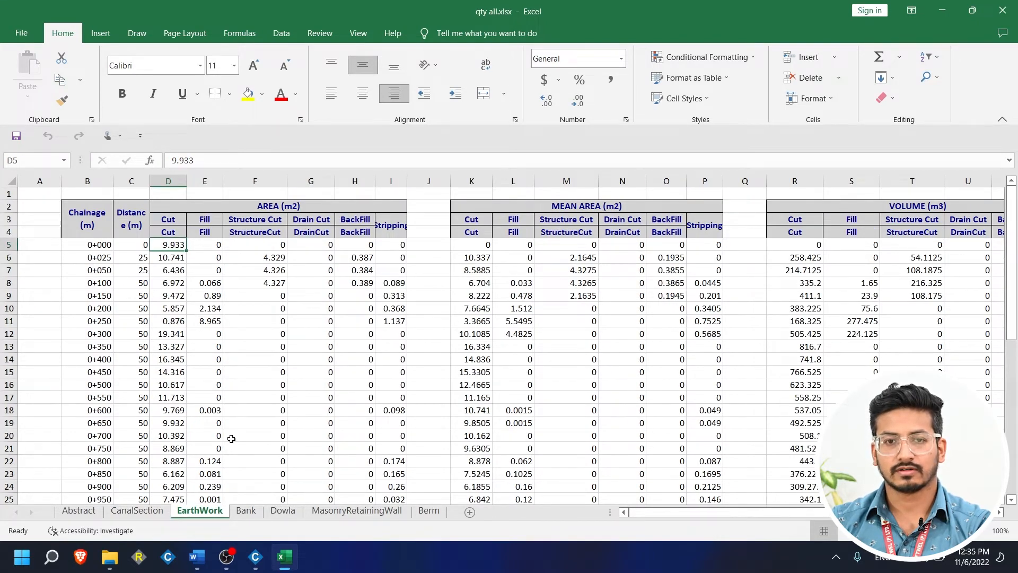
click(183, 224)
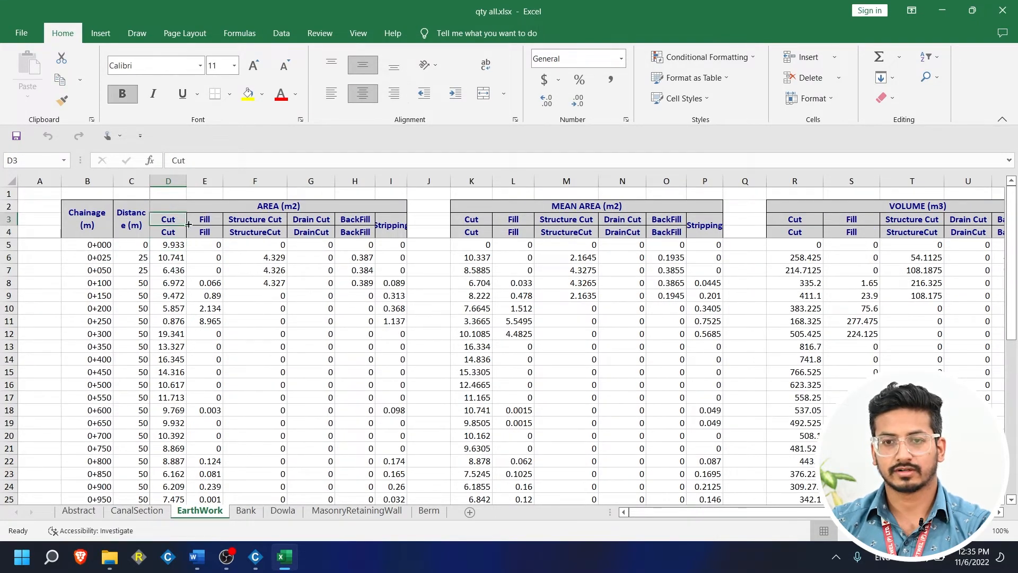
click(206, 221)
click(249, 221)
click(317, 222)
click(353, 222)
drag(406, 187, 415, 187)
click(398, 225)
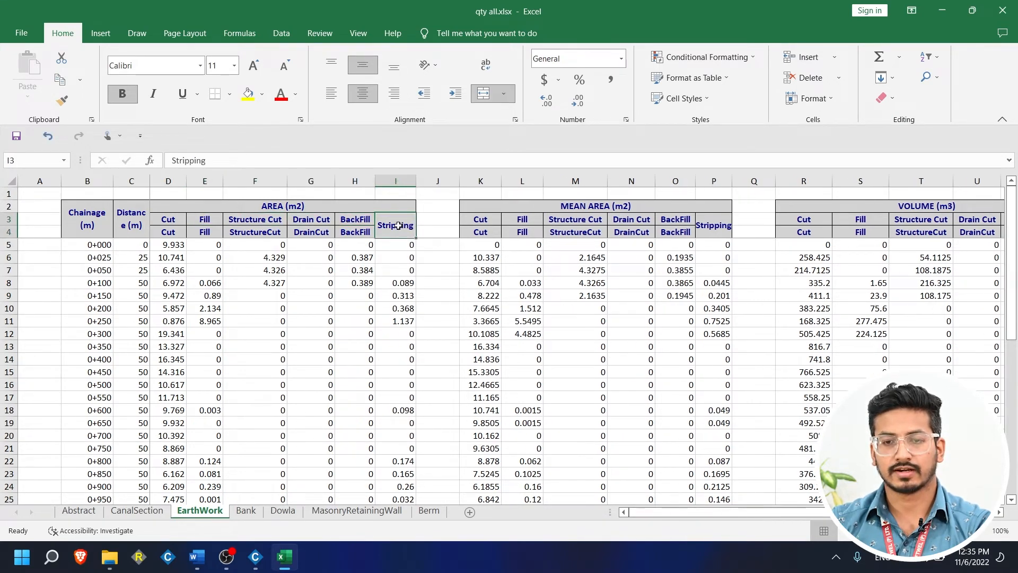
click(923, 207)
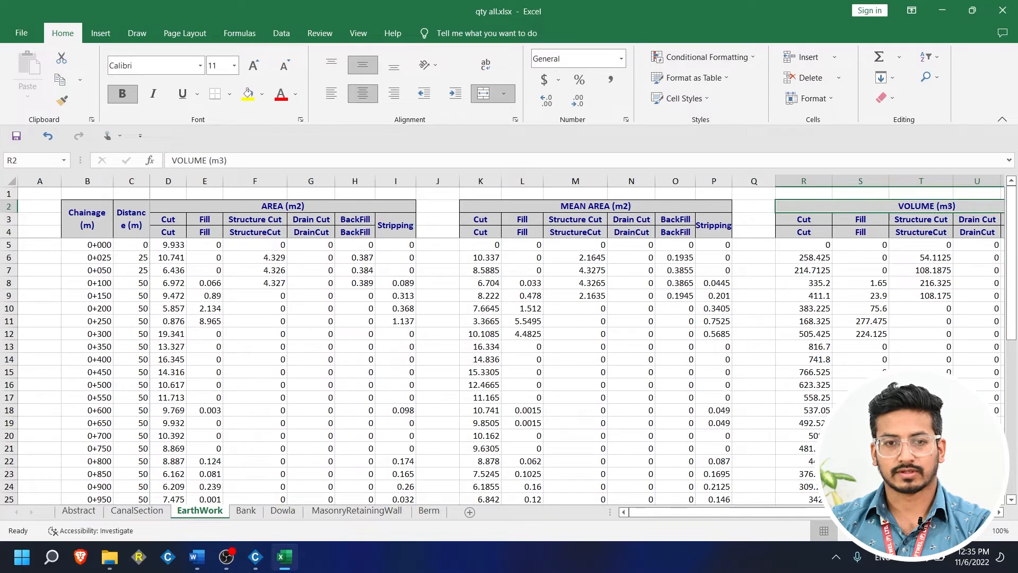
click(245, 510)
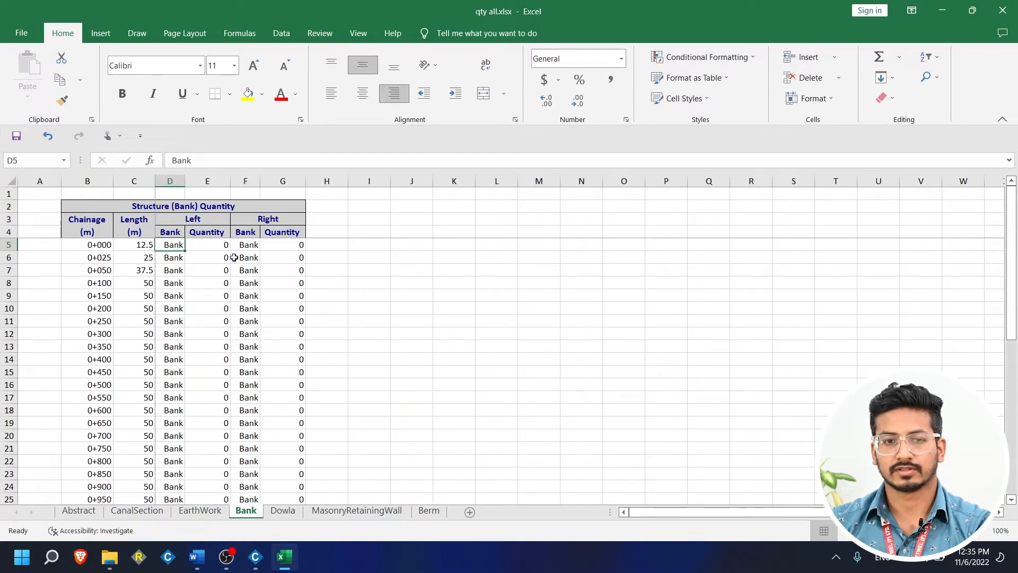
click(429, 511)
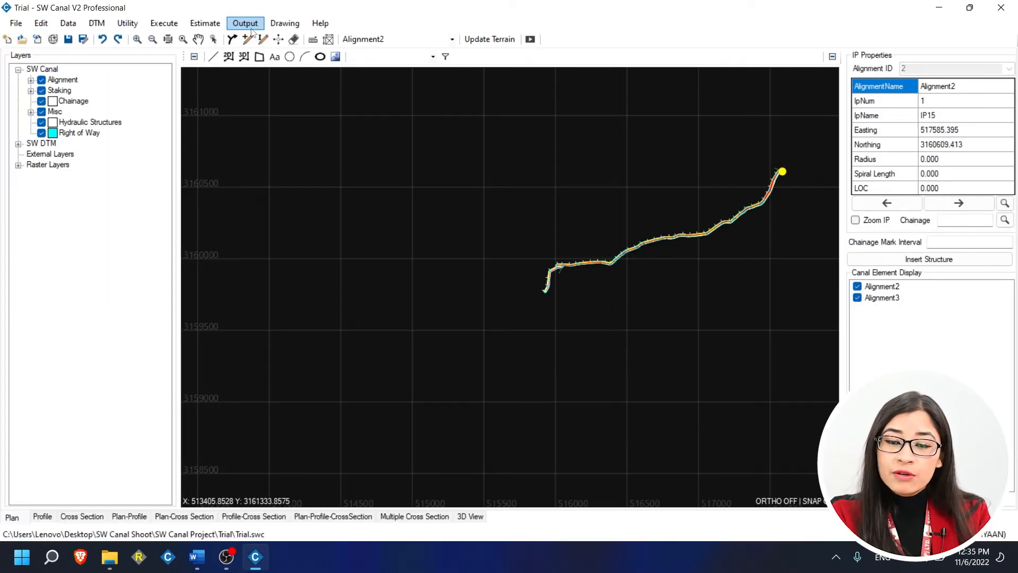
Step: Export the current canal's horizontal curve data to an Excel file named HCD, and close the resulting workbook
click(250, 24)
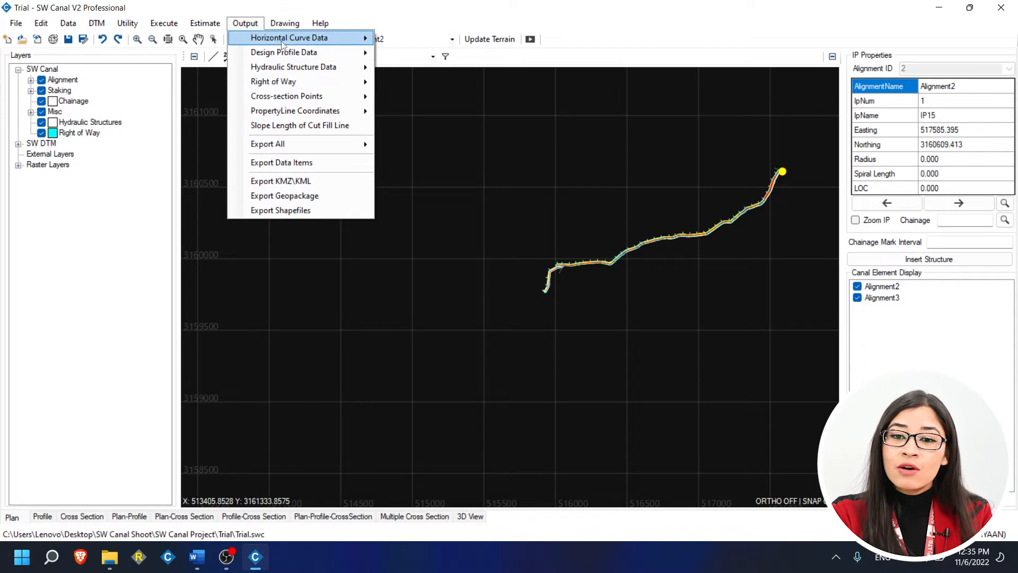
mouse_move(282, 43)
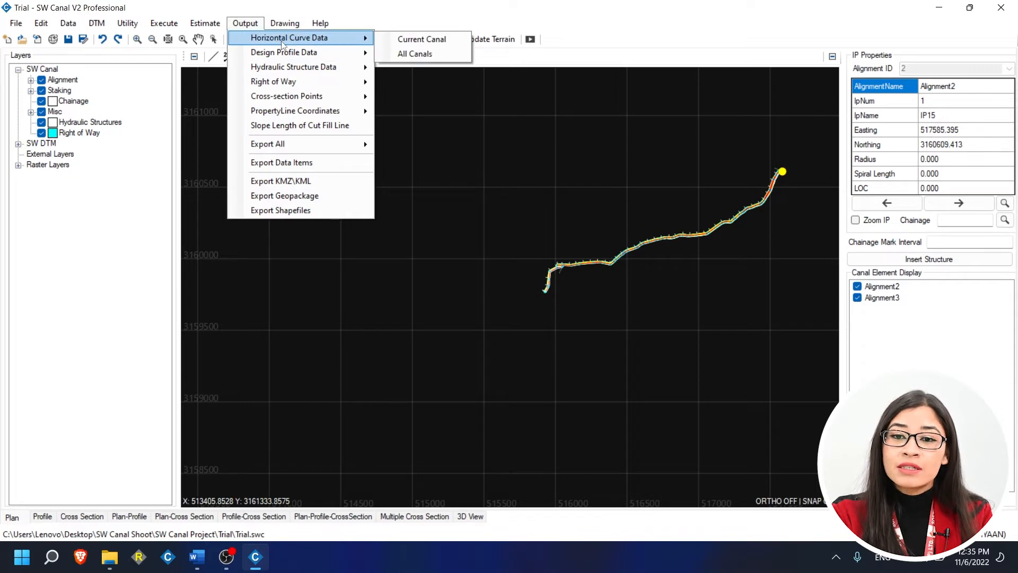
click(409, 44)
drag(371, 31, 482, 126)
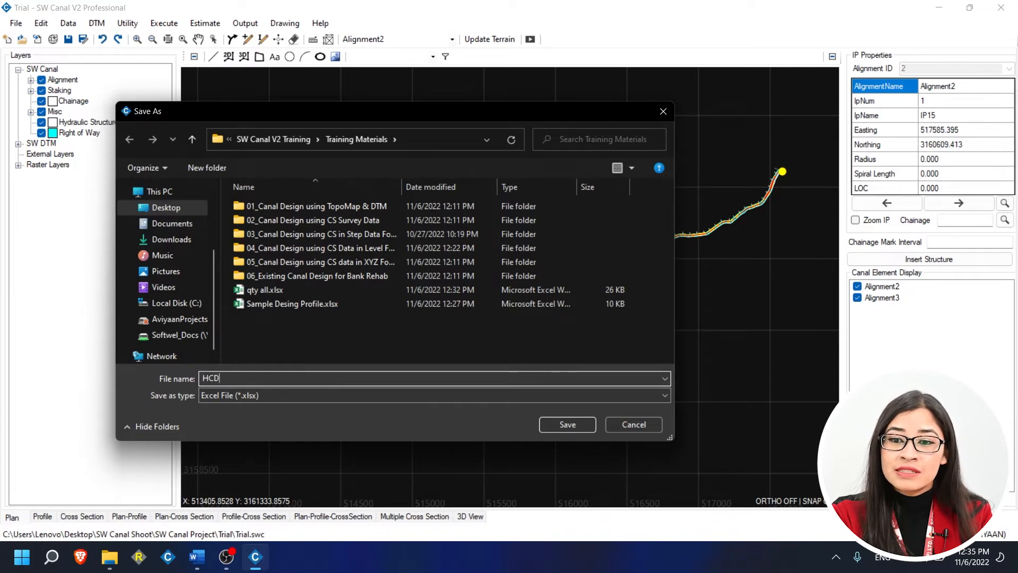
click(586, 425)
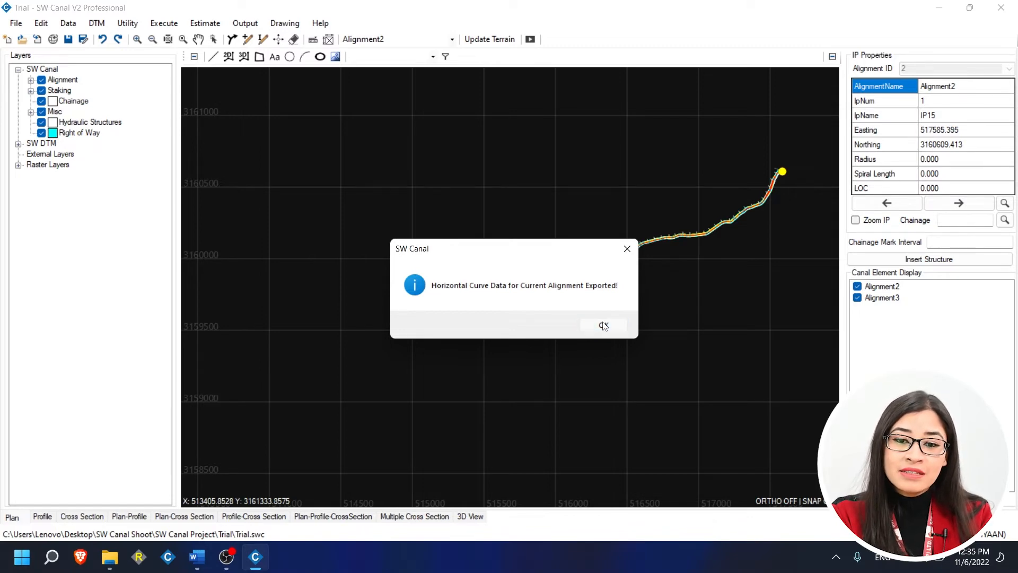
click(604, 325)
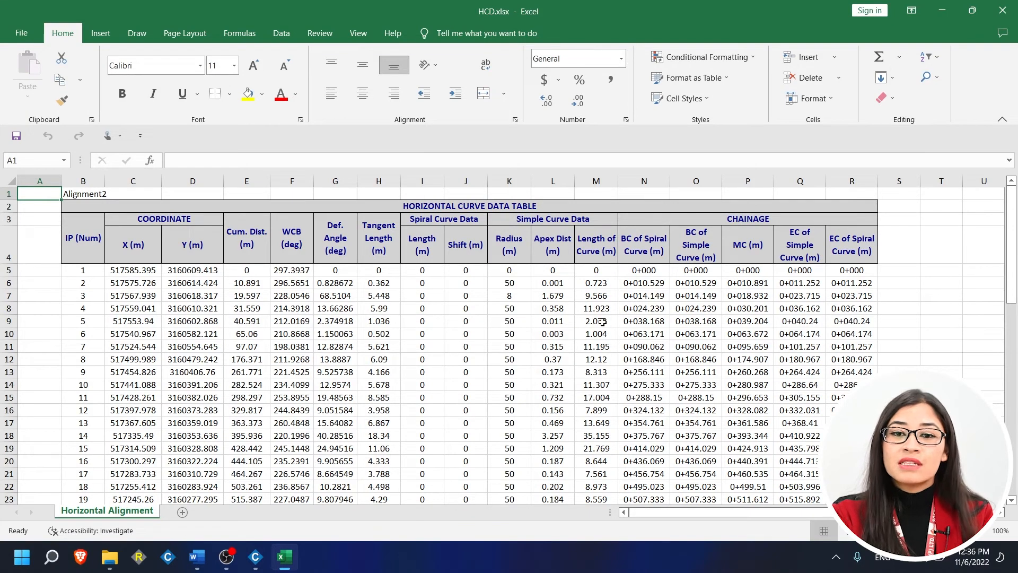
click(1002, 10)
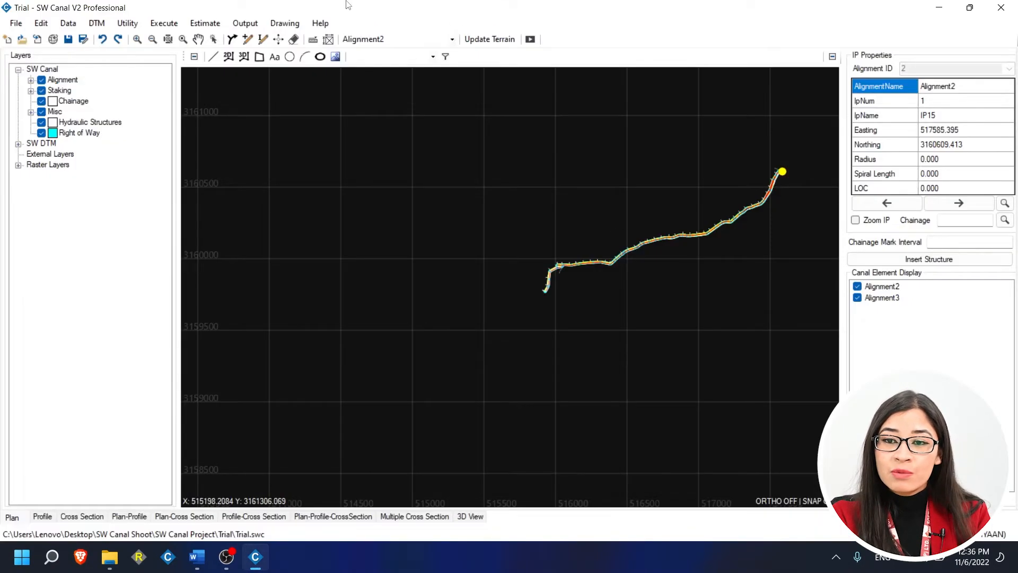
Step: Export the current canal's design profile data to an Excel file named DP
click(245, 24)
mouse_move(349, 69)
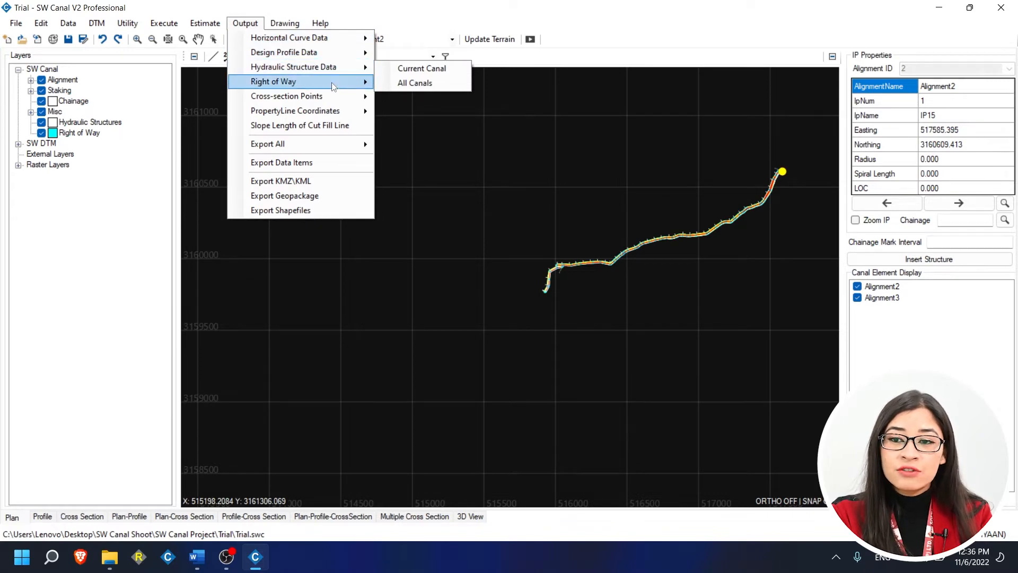
mouse_move(336, 101)
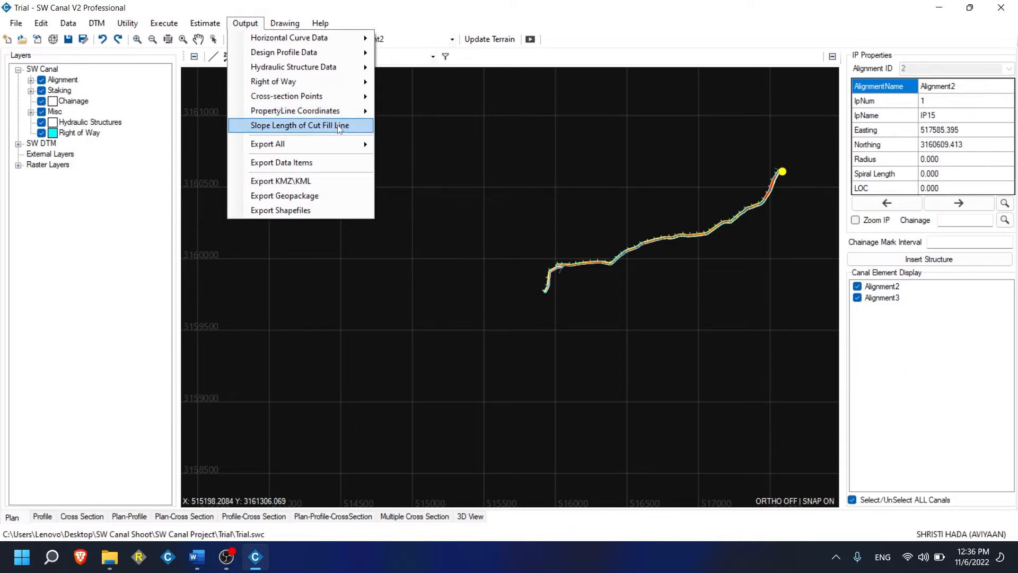
mouse_move(327, 53)
click(419, 52)
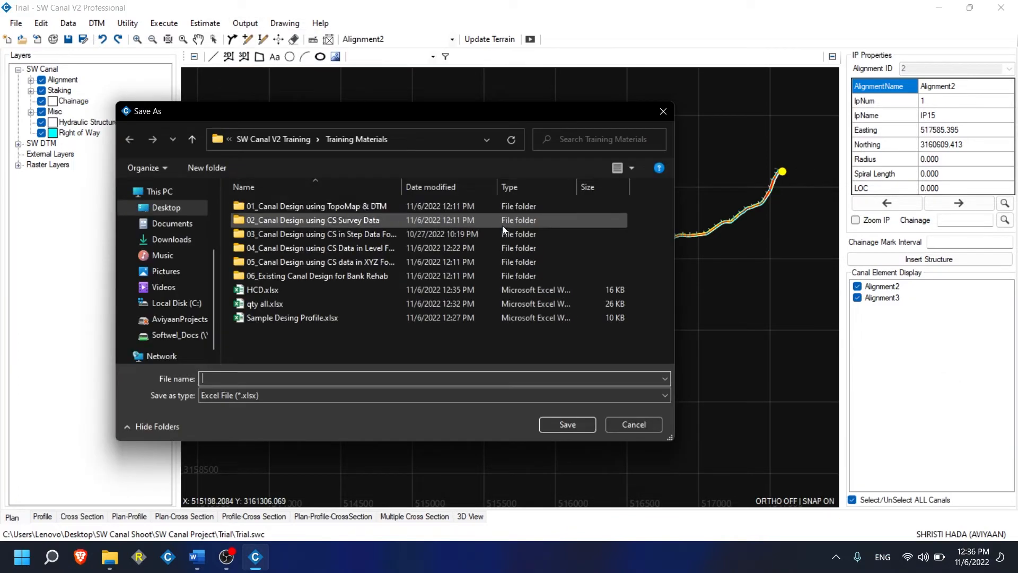
text(DP)
key(Return)
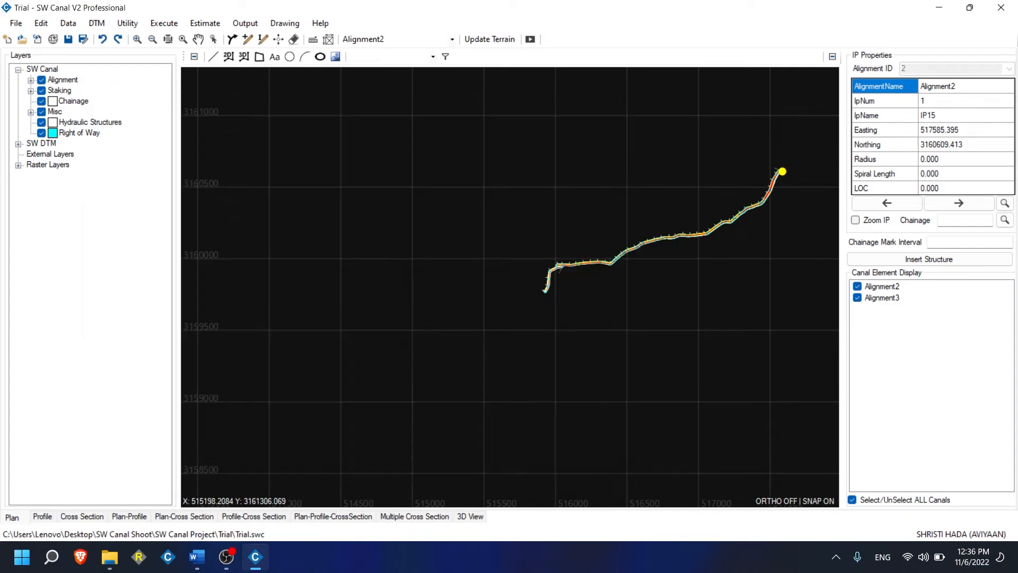
click(591, 322)
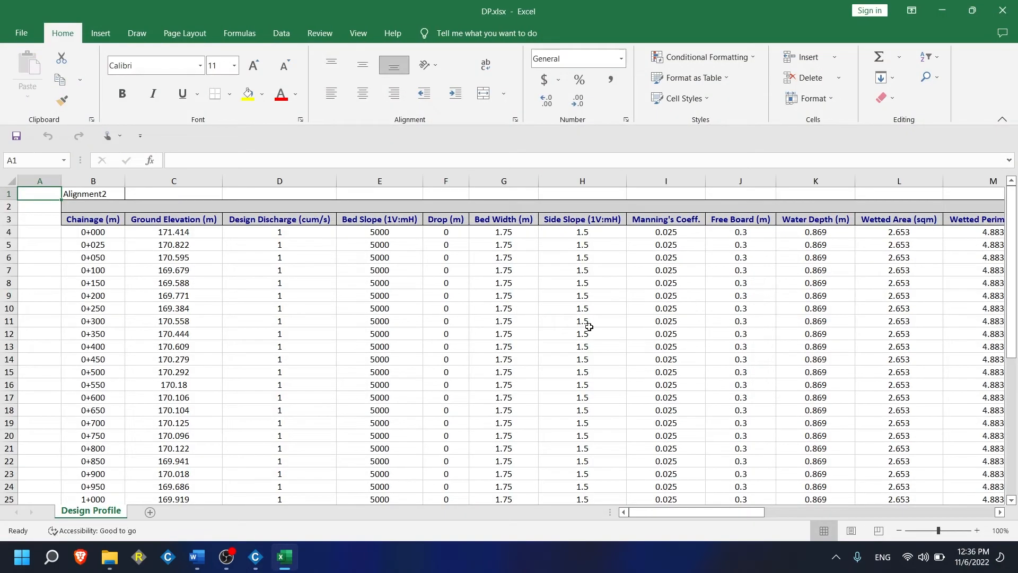
Step: Examine the design profile table across its columns and down its rows in DP.xlsx, and close the workbook
drag(694, 513, 651, 513)
scroll(397, 367, down, 11)
click(1014, 4)
Step: Export the current canal's hydraulic structure data to an Excel file named HSD
click(245, 22)
mouse_move(296, 67)
click(422, 66)
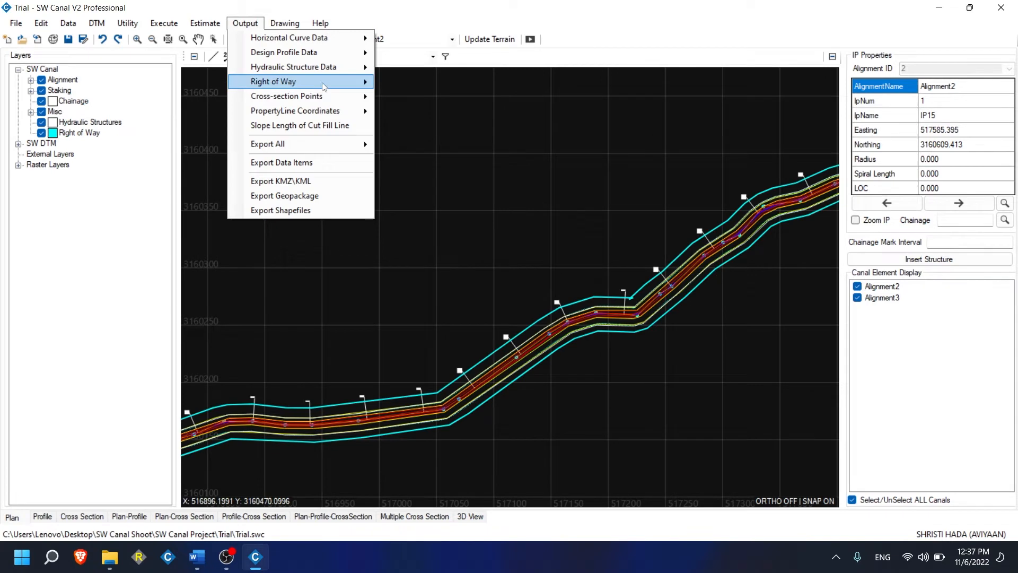
Step: Export the current canal's right-of-way data to an Excel file named ROW, replacing the existing file, and close the resulting workbook
click(421, 80)
text(ROW)
key(Return)
key(Return)
click(563, 422)
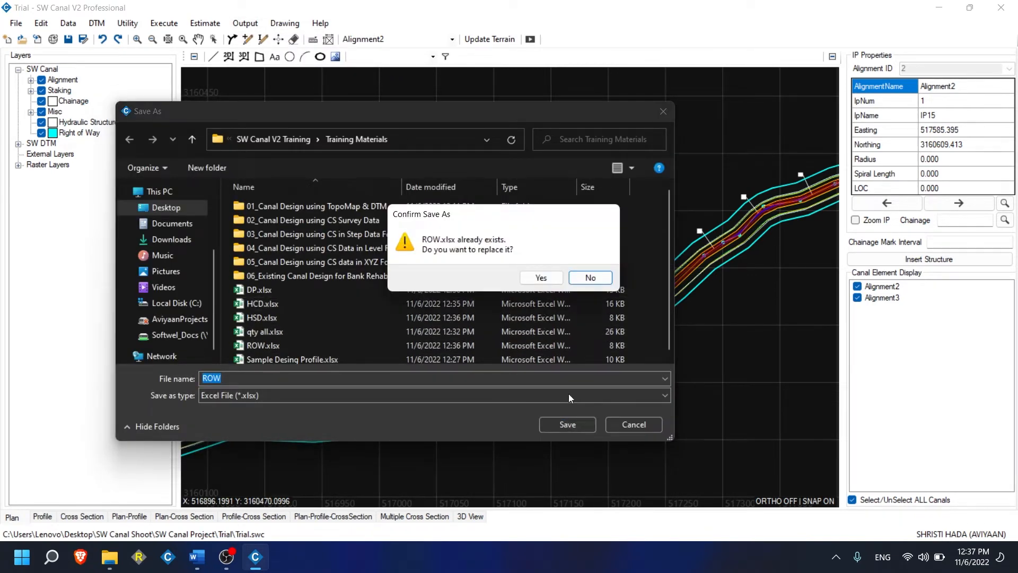
click(540, 279)
click(597, 324)
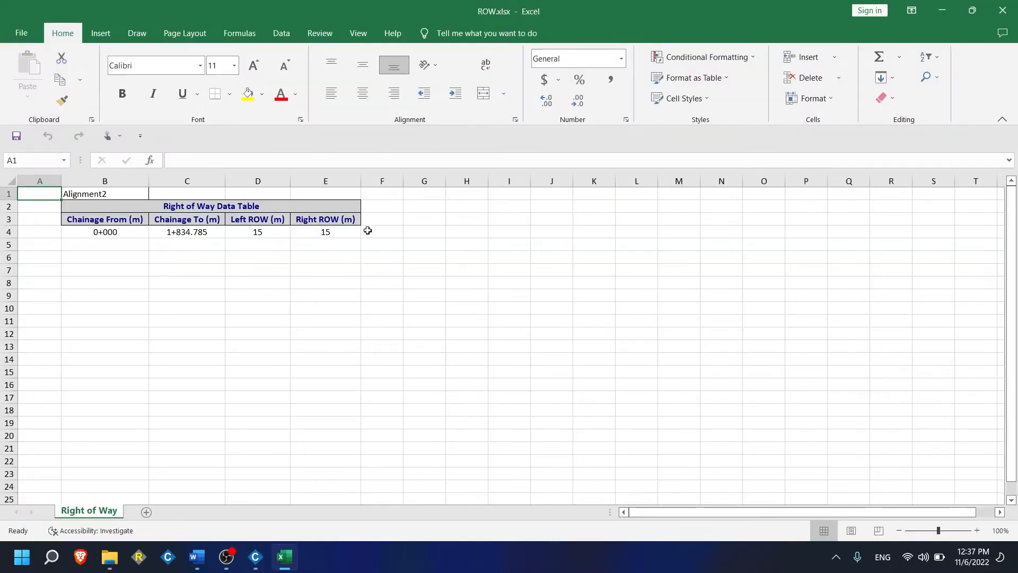
click(1002, 10)
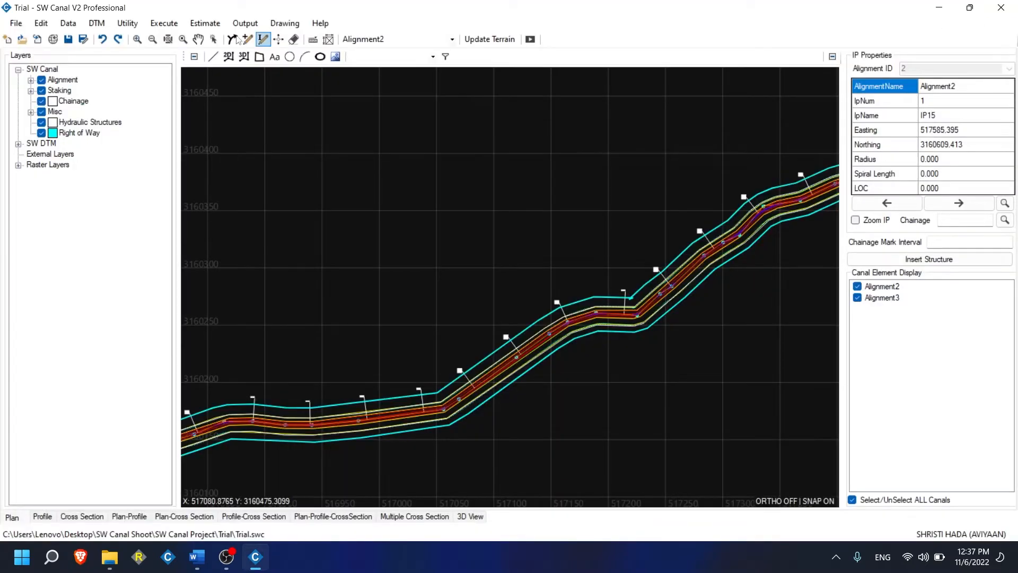
Step: Export the current canal's cross-section points to an Excel file named CSP, and look through the exported points
click(245, 23)
mouse_move(292, 99)
click(406, 96)
text(CSP)
key(Return)
click(588, 322)
scroll(81, 236, down, 20)
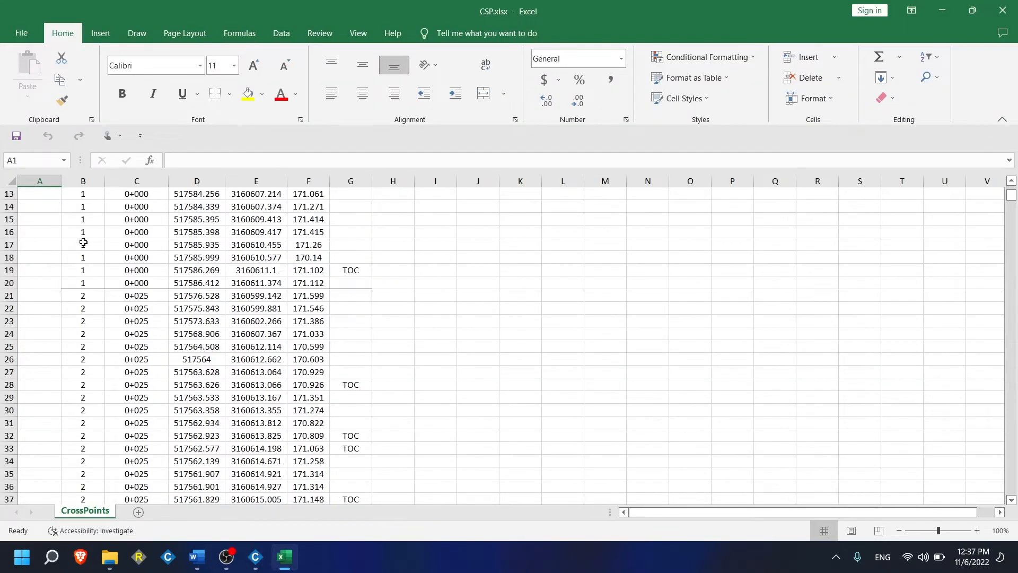
click(1004, 10)
Step: Export the current canal's property line coordinates to an Excel file named PLC
click(261, 23)
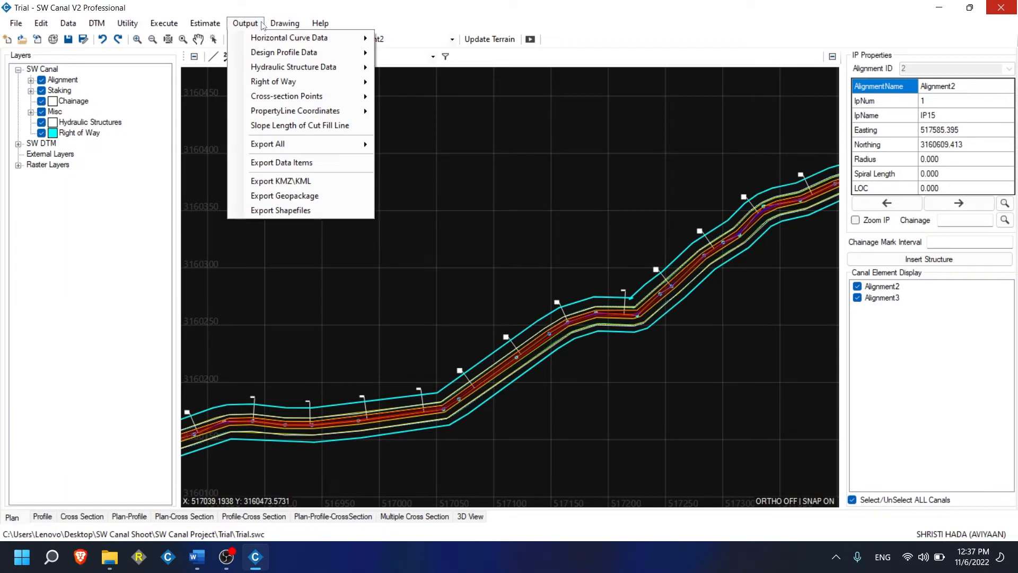
mouse_move(328, 114)
click(385, 111)
text(PL)
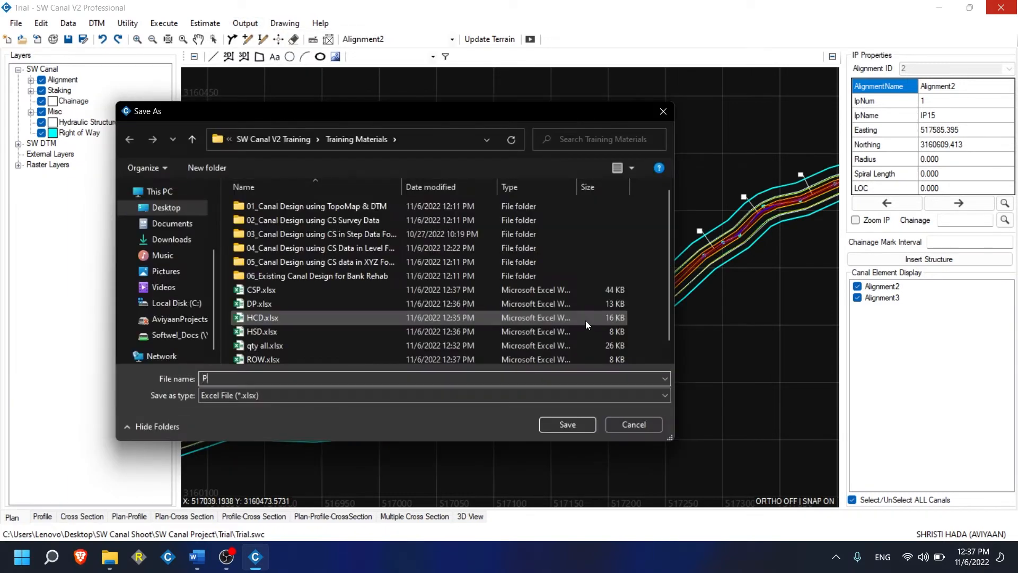
key(Return)
click(589, 324)
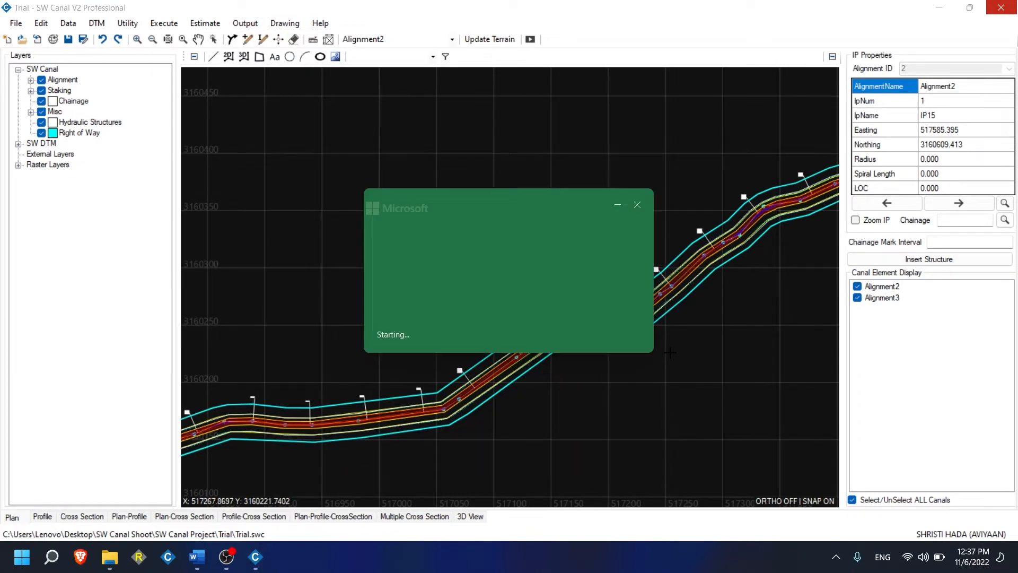
Step: Examine the left, center and right property line coordinates and the right-of-way points in PLC.xlsx, and close the workbook
drag(70, 246, 857, 310)
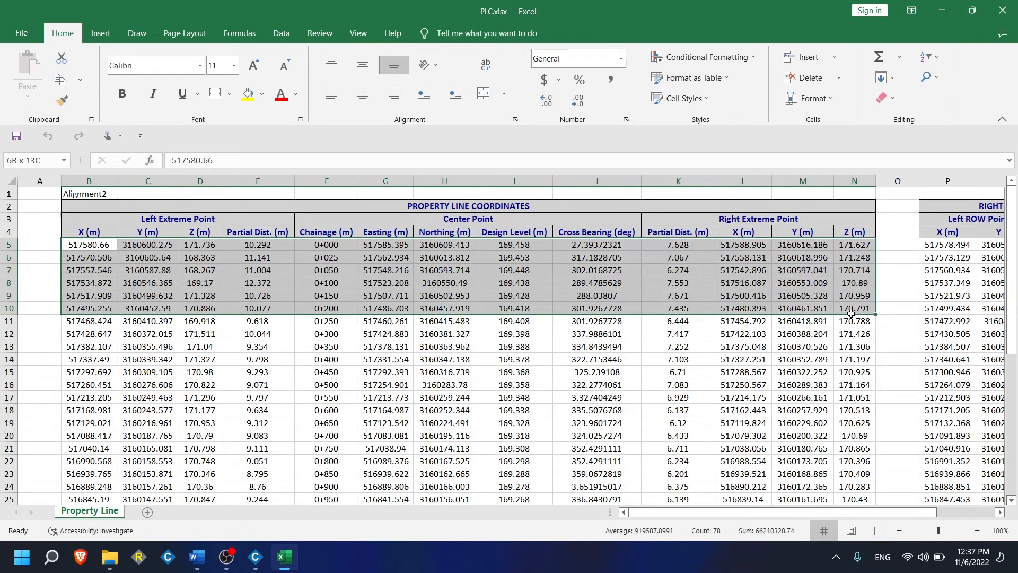
drag(817, 510, 910, 515)
drag(766, 245, 991, 297)
click(1003, 12)
Step: Export the slope lengths of the line items from the Cross Editor to an Excel file named SLP, and review its left and right values
click(245, 23)
click(306, 130)
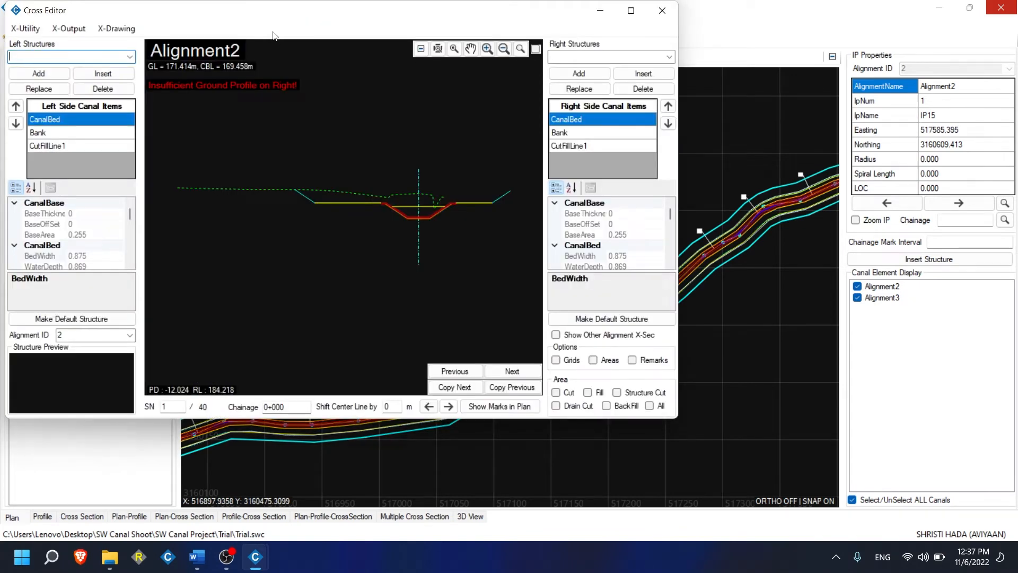
click(68, 29)
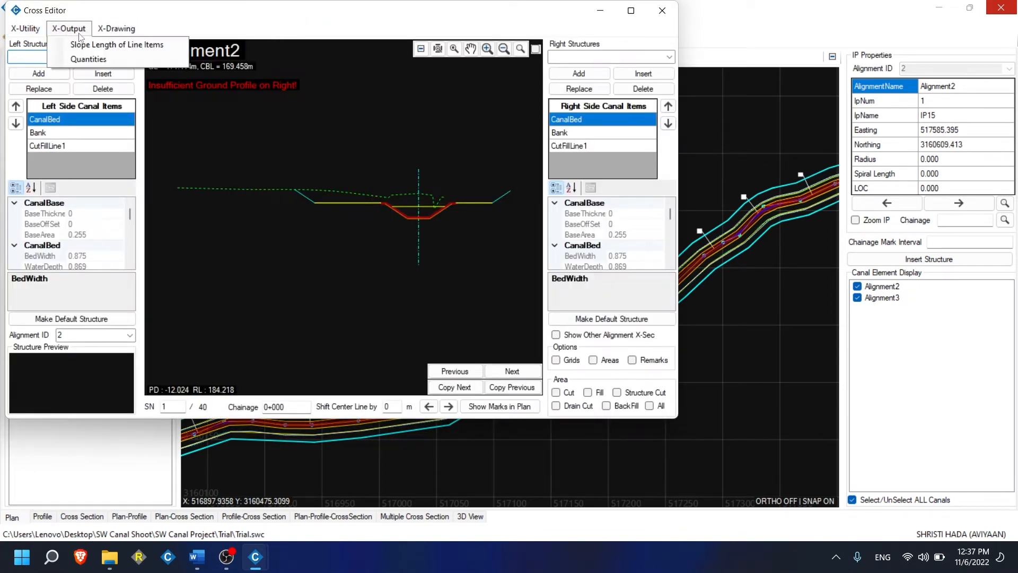
click(101, 41)
scroll(293, 263, down, 2)
text(SLF)
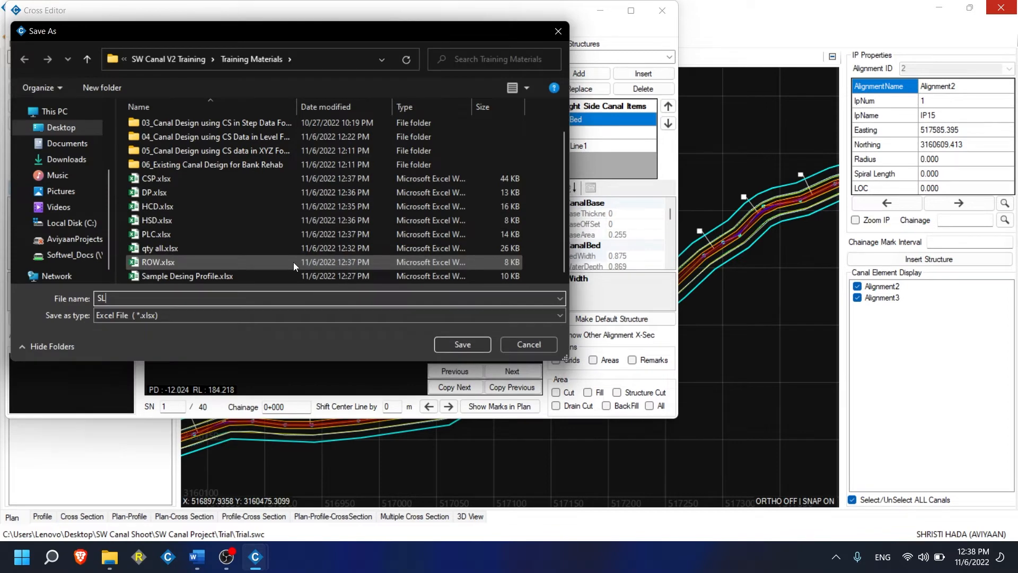
key(Return)
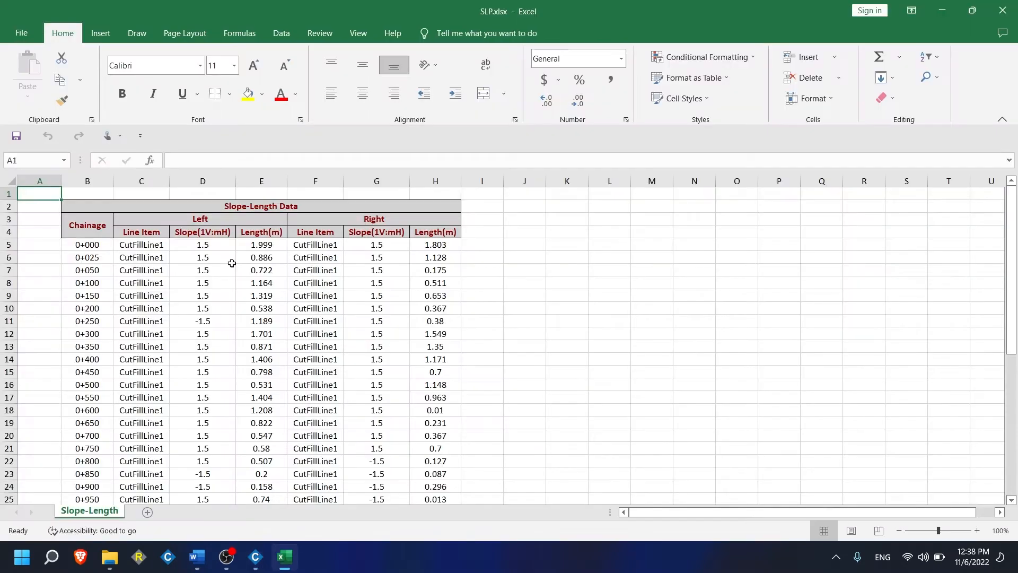
drag(87, 245, 425, 314)
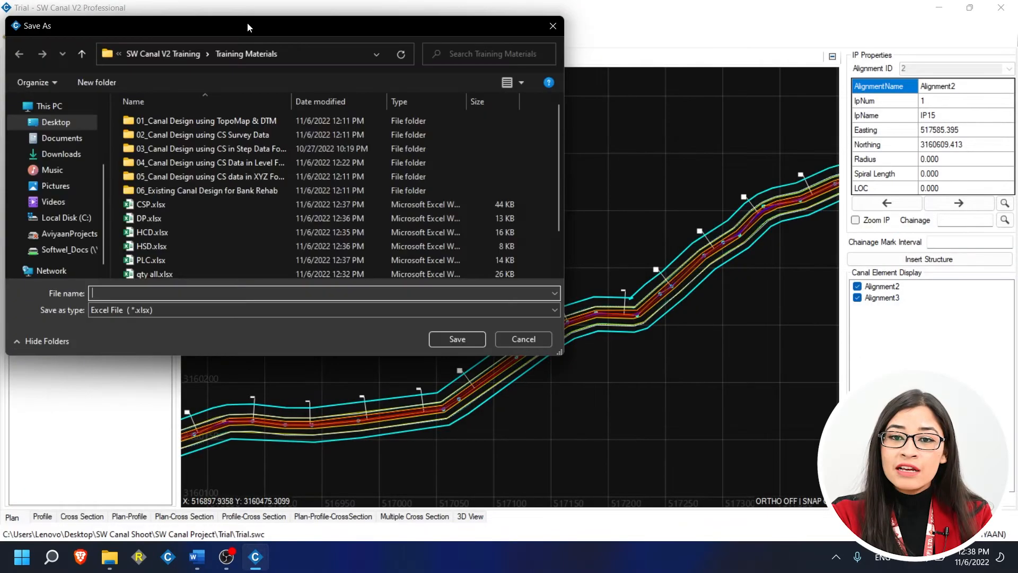
click(552, 26)
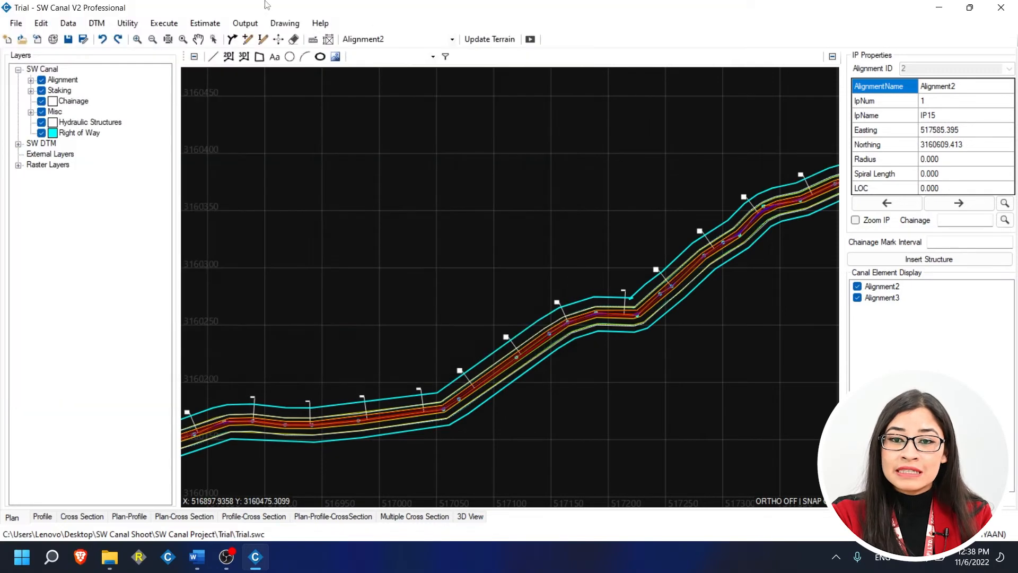
Step: Export all output data of the current canal to an Excel file named All Data
click(237, 23)
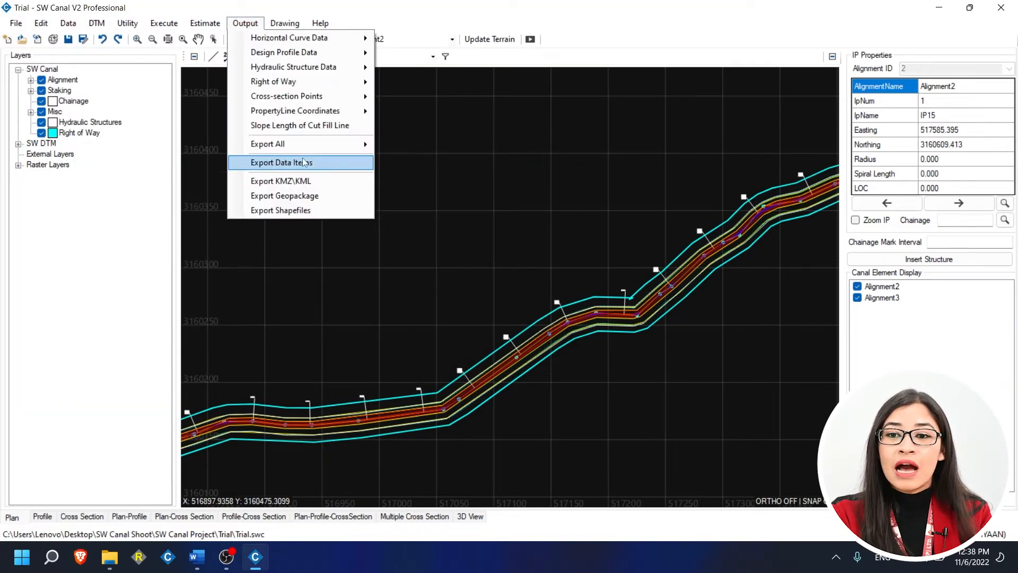
mouse_move(300, 151)
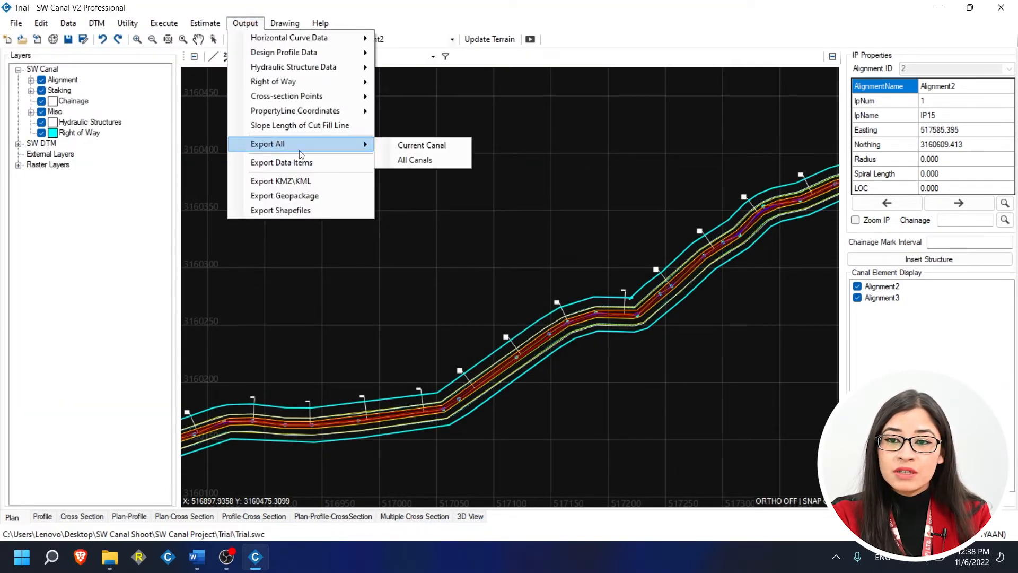
click(453, 147)
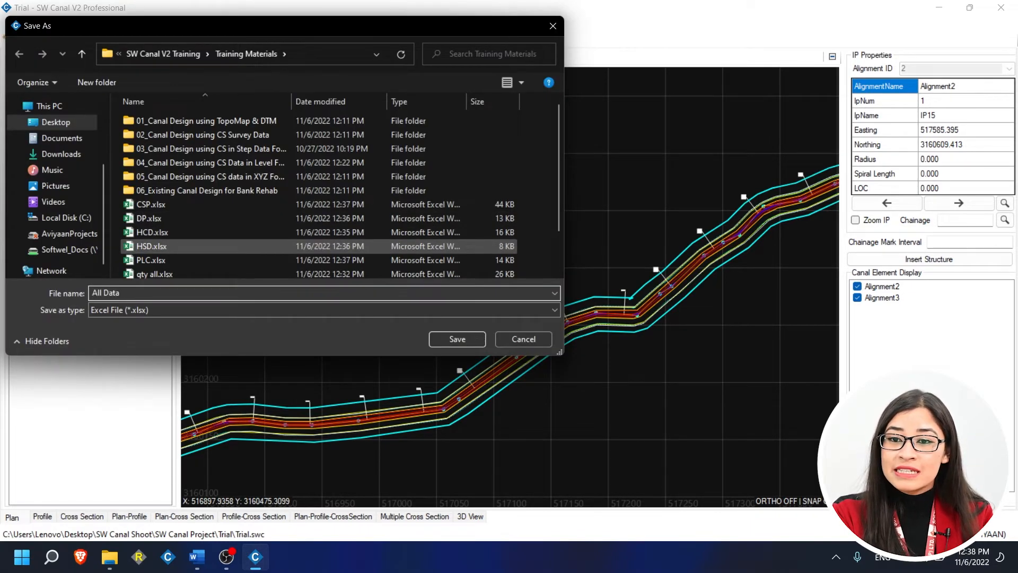
key(Return)
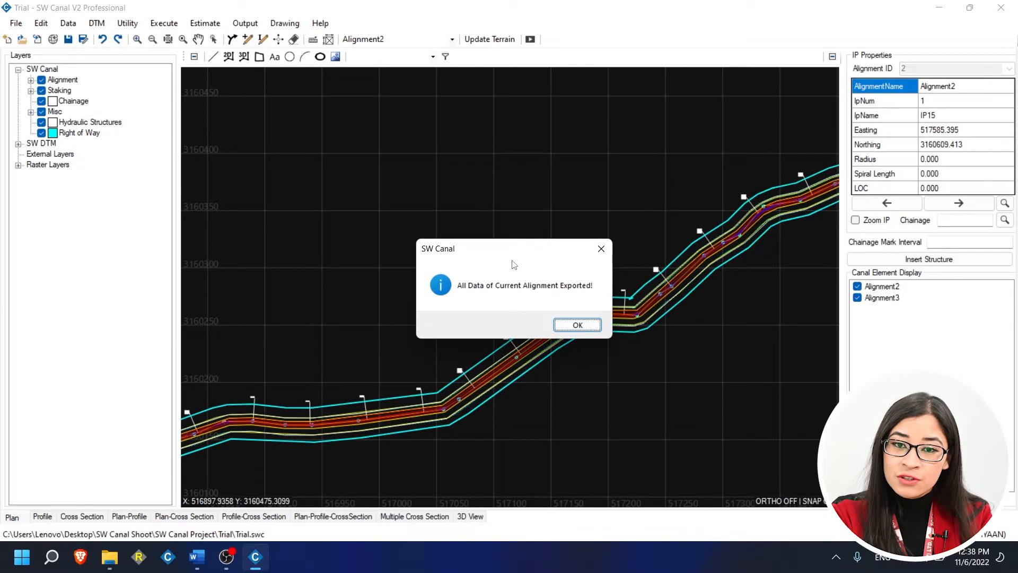
click(583, 321)
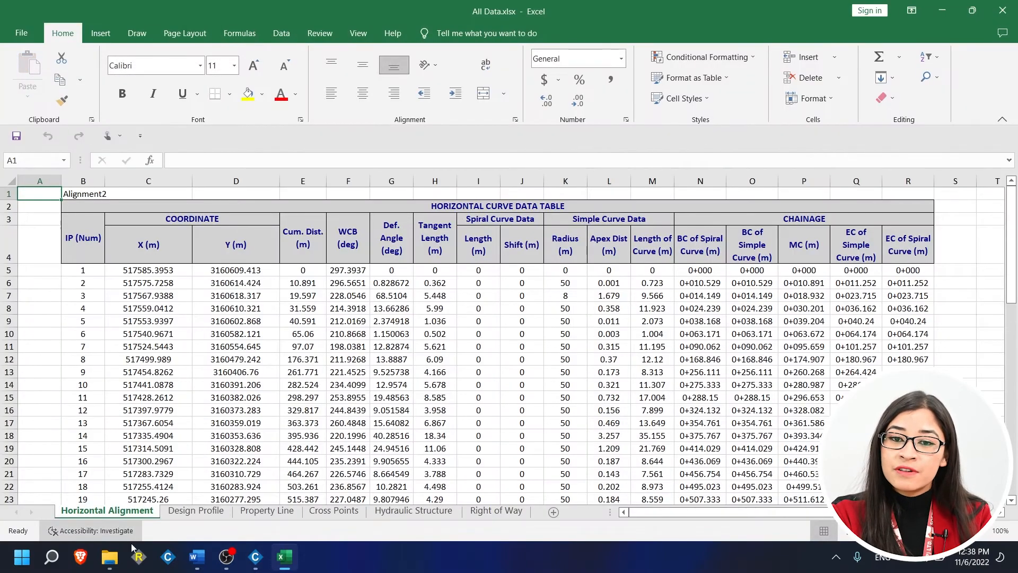
Step: Look through the design profile, property line and right-of-way sheets in All Data.xlsx, and close the workbook
click(196, 511)
click(261, 515)
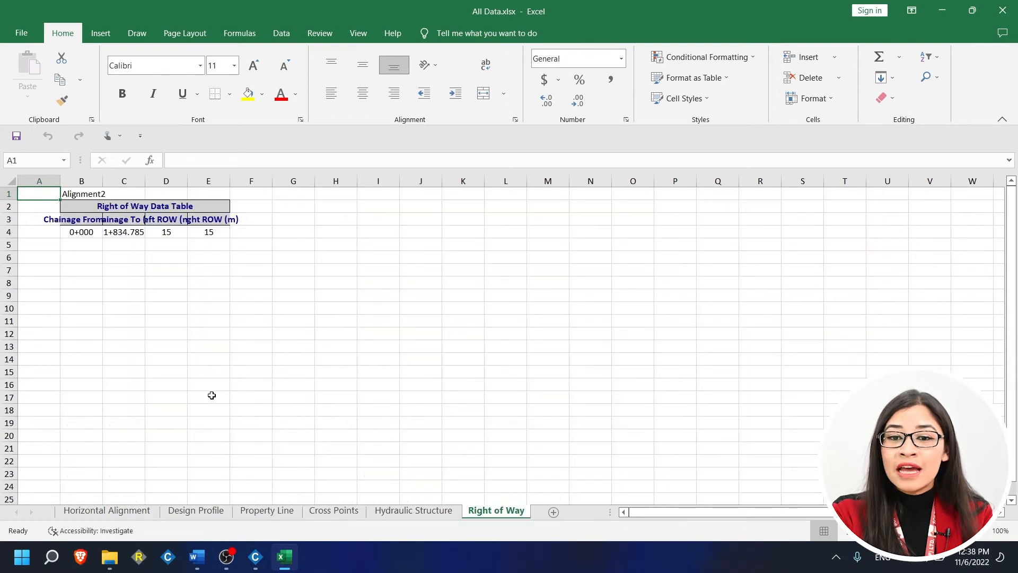
click(1002, 10)
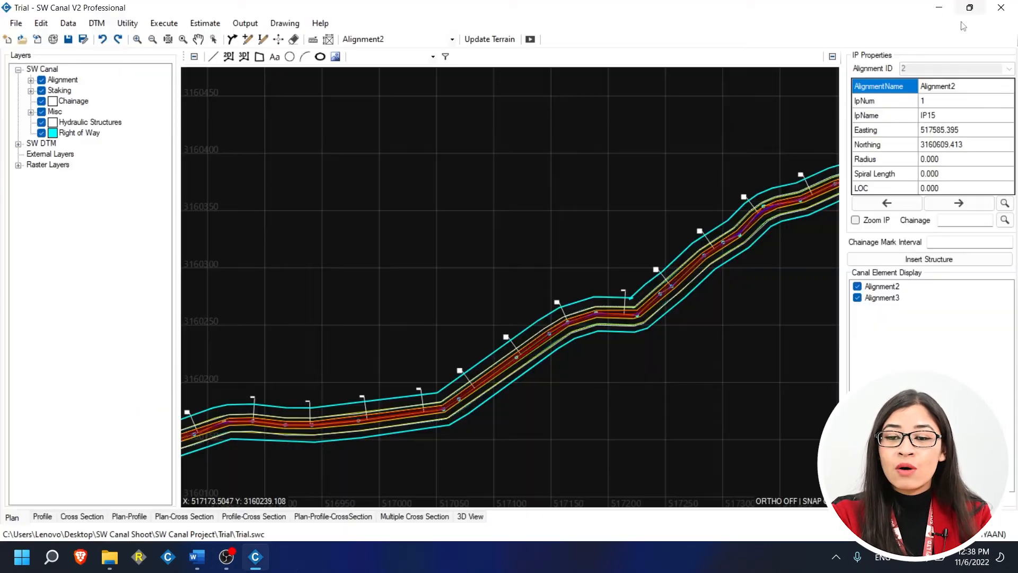
Step: Export all data items of Alignment2 to an Excel file named data item, and close the export dialog
click(245, 24)
click(286, 163)
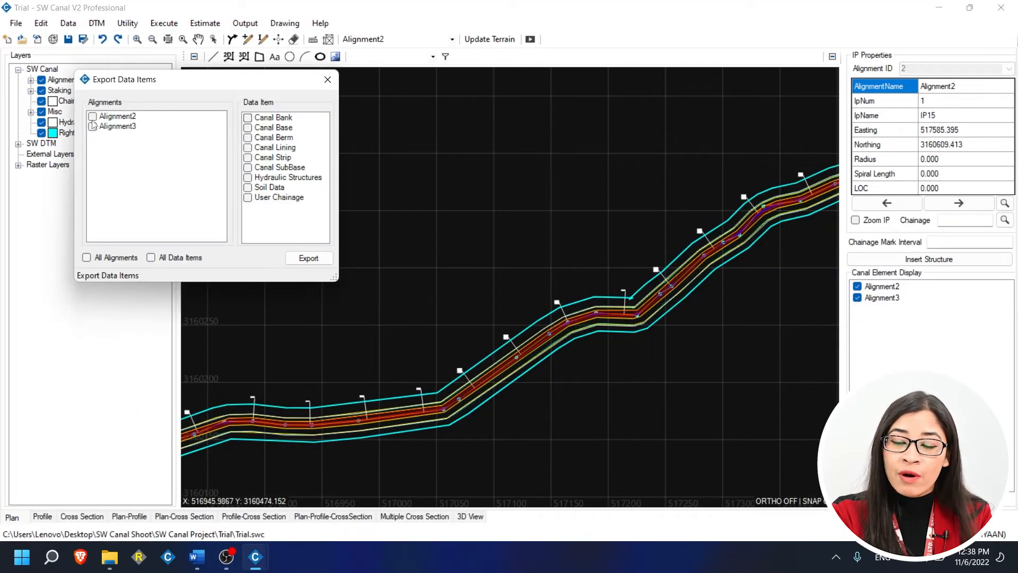
click(93, 117)
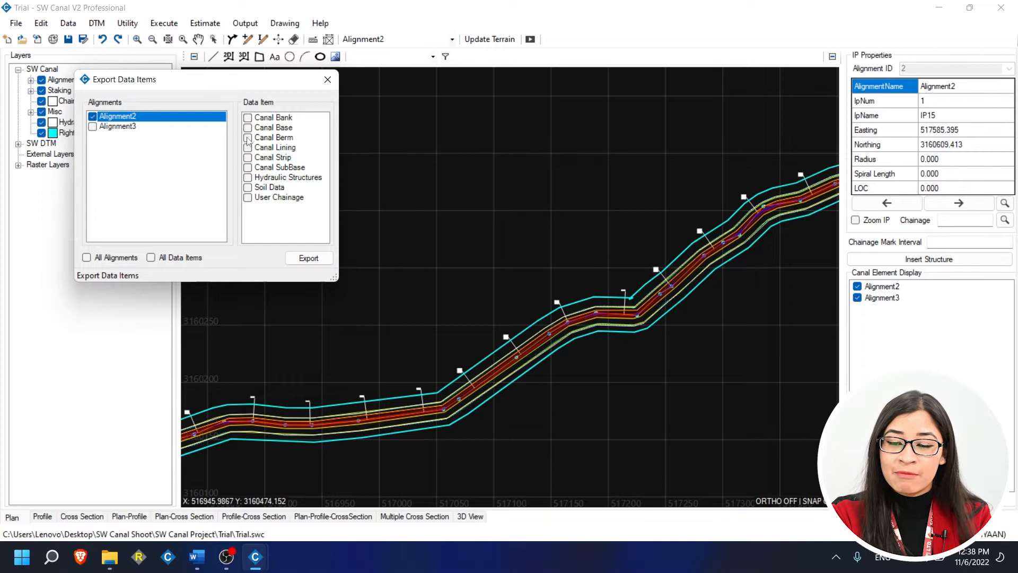
click(195, 258)
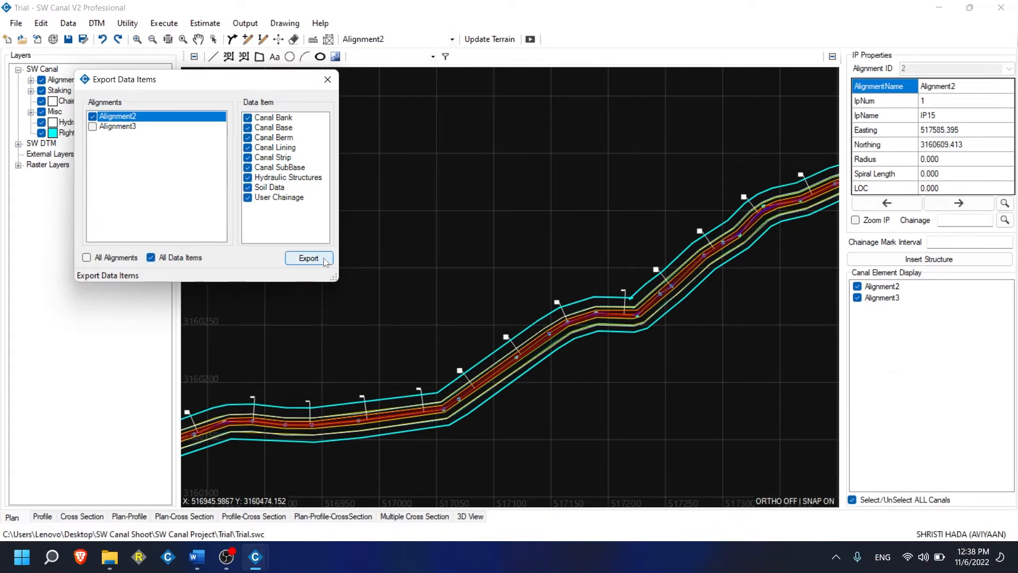
click(309, 258)
text(data item)
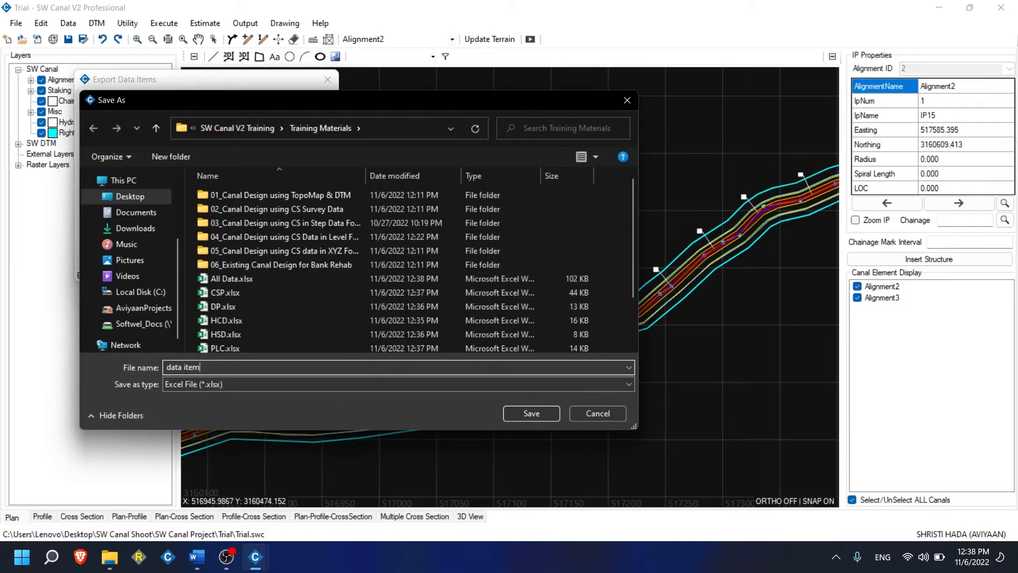
key(Return)
click(328, 79)
Step: Export Alignment2 with all alignment layers plus the Contour and Index_Contour DTM layers to a KMZ file named kmz
click(244, 23)
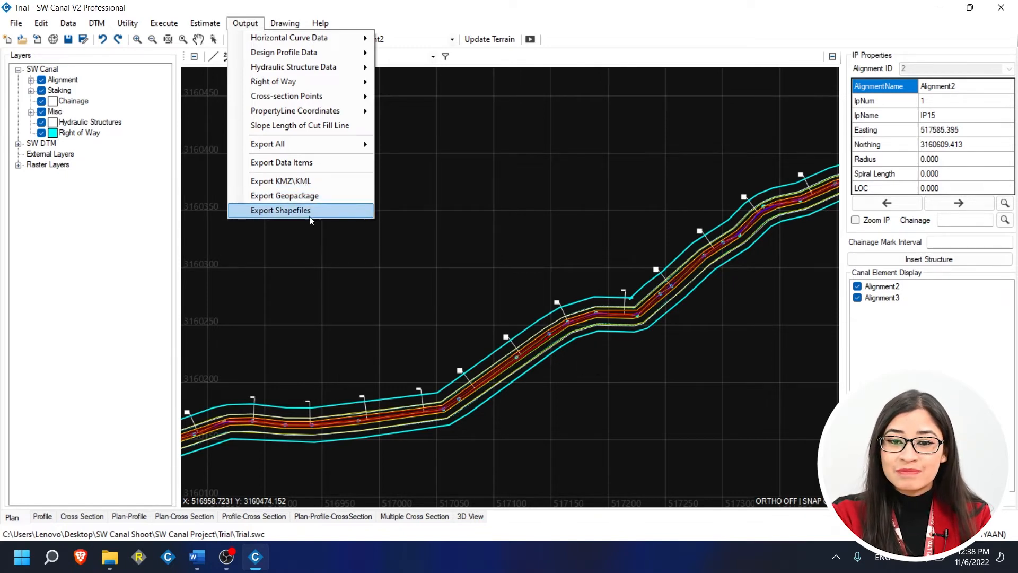
click(281, 181)
click(330, 330)
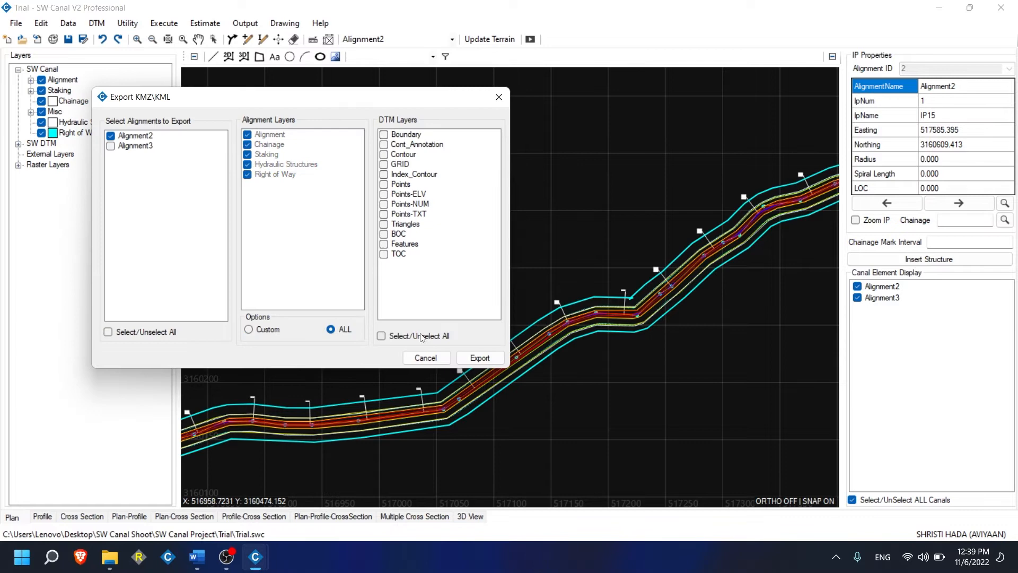
click(400, 154)
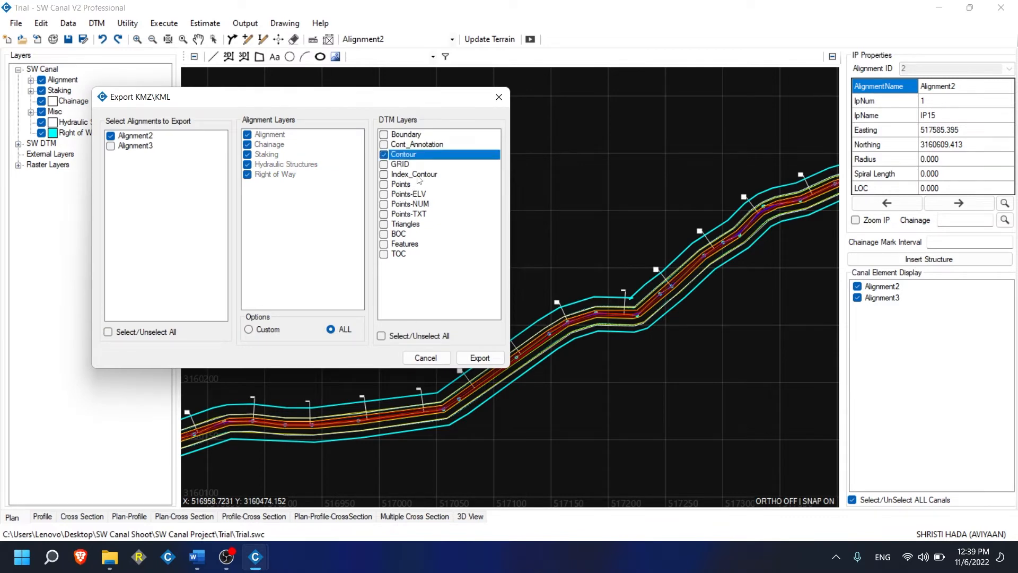
click(417, 174)
click(480, 358)
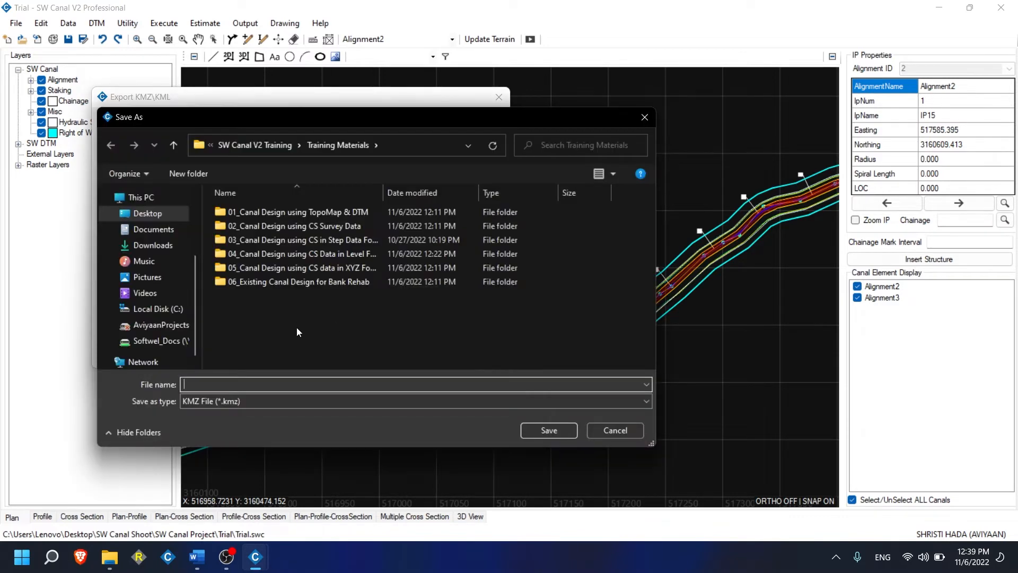
text(kmz)
key(Return)
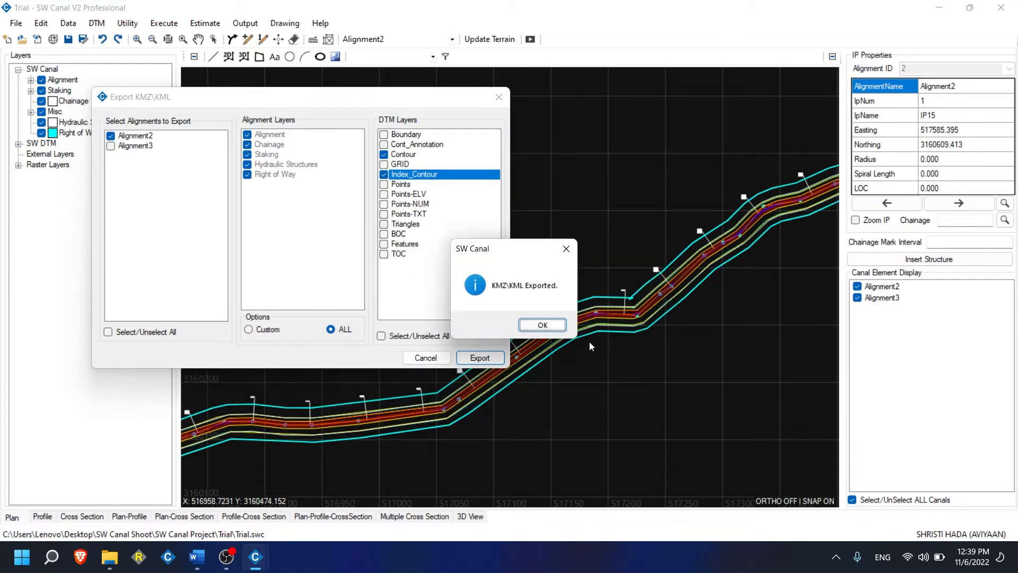
click(543, 325)
Step: Switch to the Training Materials folder, view the exported canal over the imagery in Google Earth Pro, and close Google Earth Pro
click(939, 7)
mouse_move(109, 557)
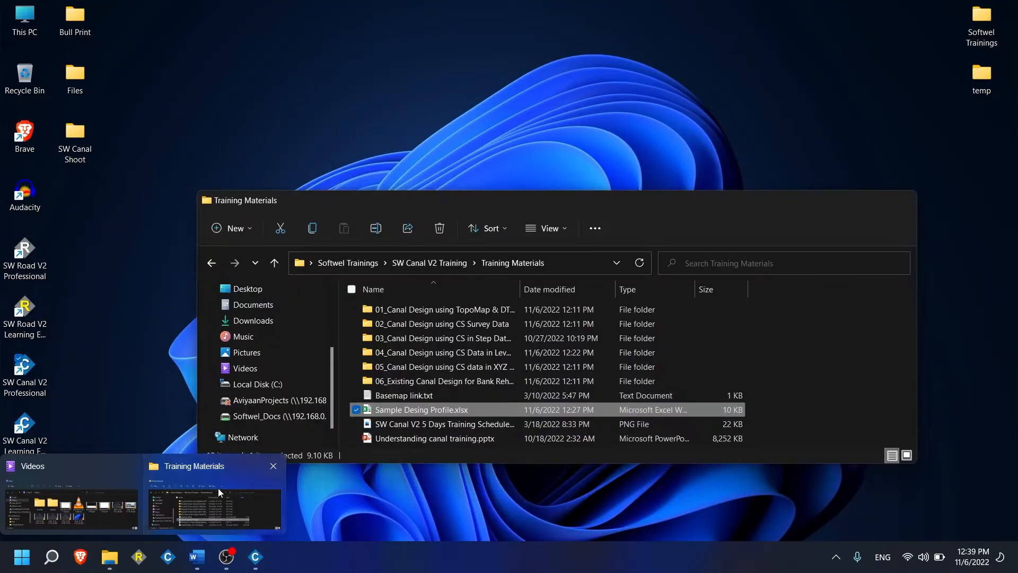
click(218, 488)
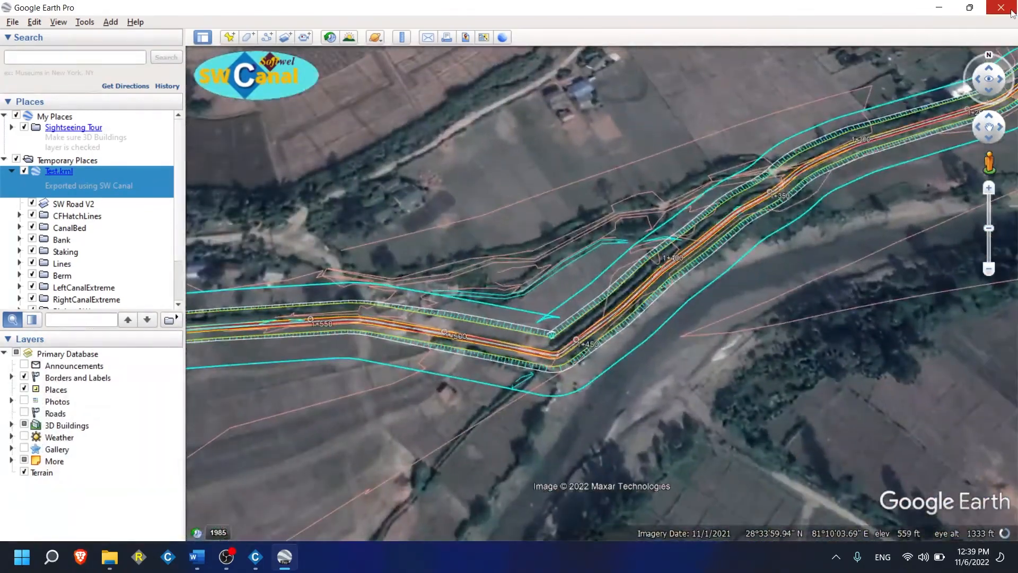
click(1001, 7)
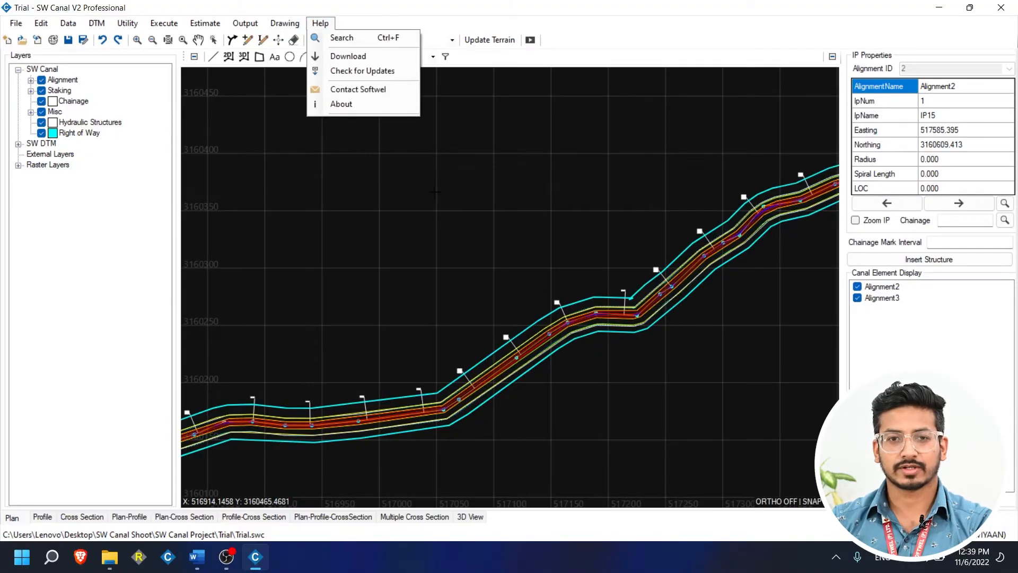
Step: Draw the layouts of Alignment2 with viewports on A3 paper at 1:2500, with frame and visible DTM layers
click(262, 74)
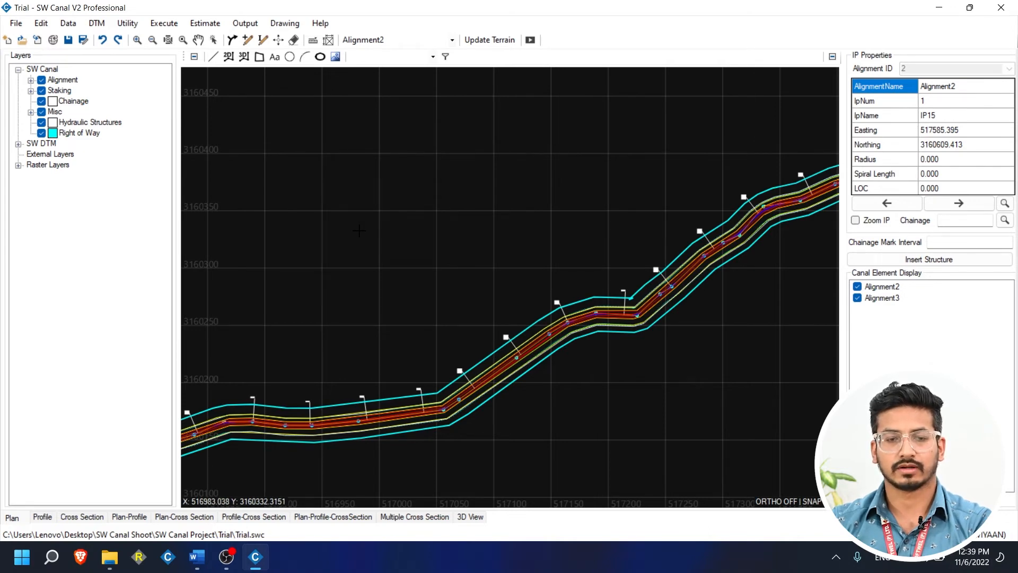
click(297, 24)
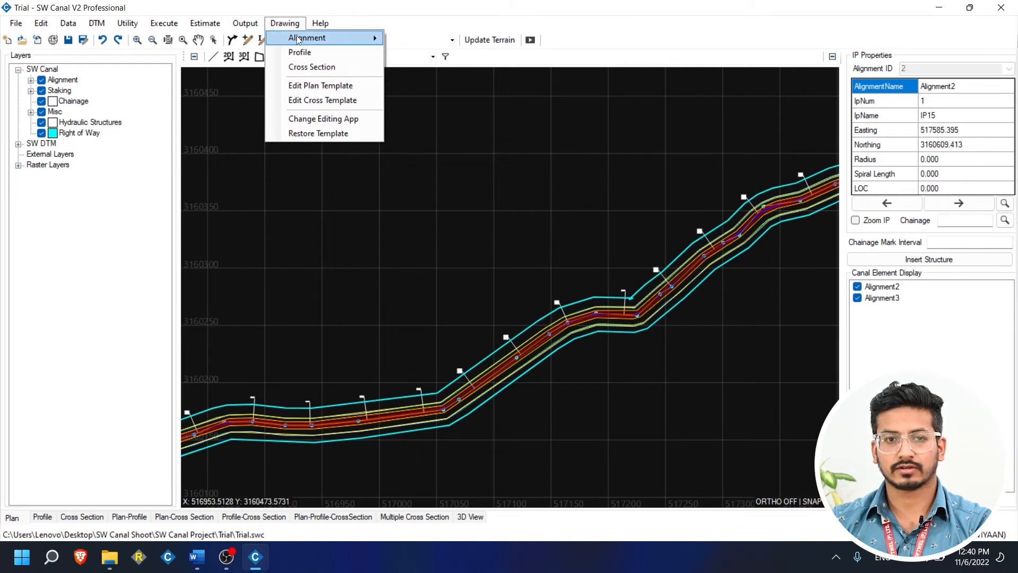
mouse_move(299, 39)
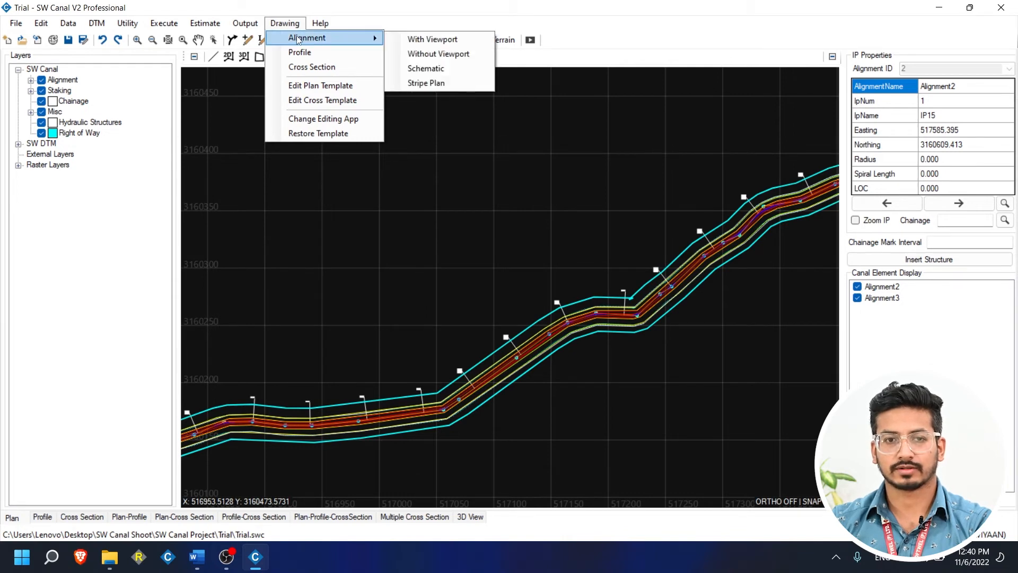
click(428, 40)
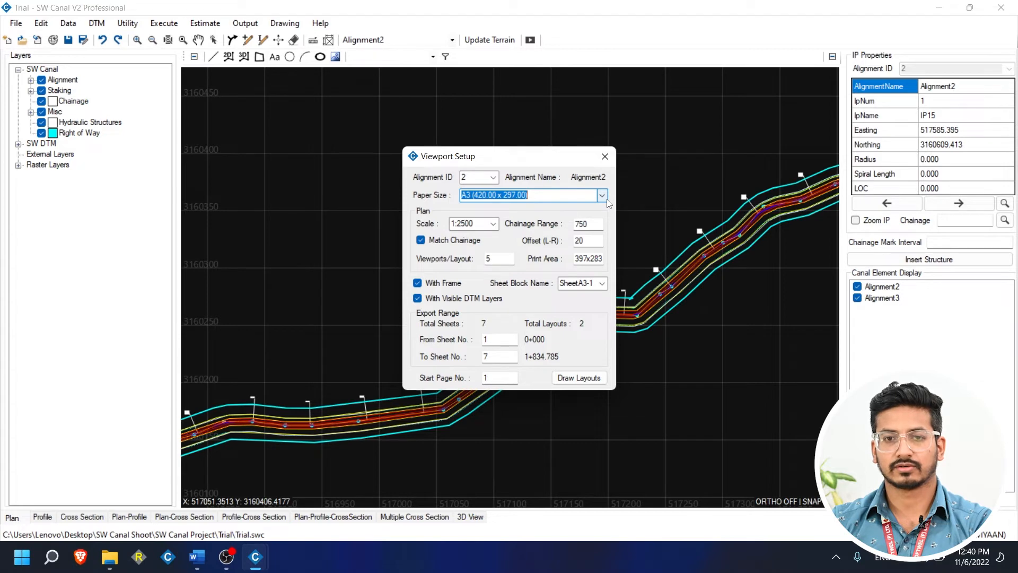
click(584, 378)
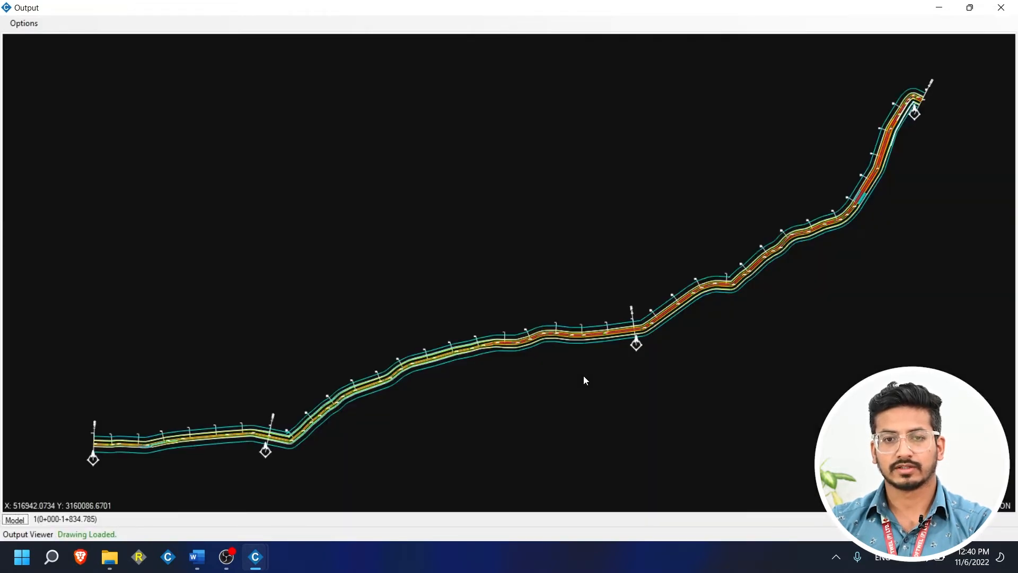
Step: Open the generated plan drawing of Alignment2 in AutoCAD to view it
click(26, 24)
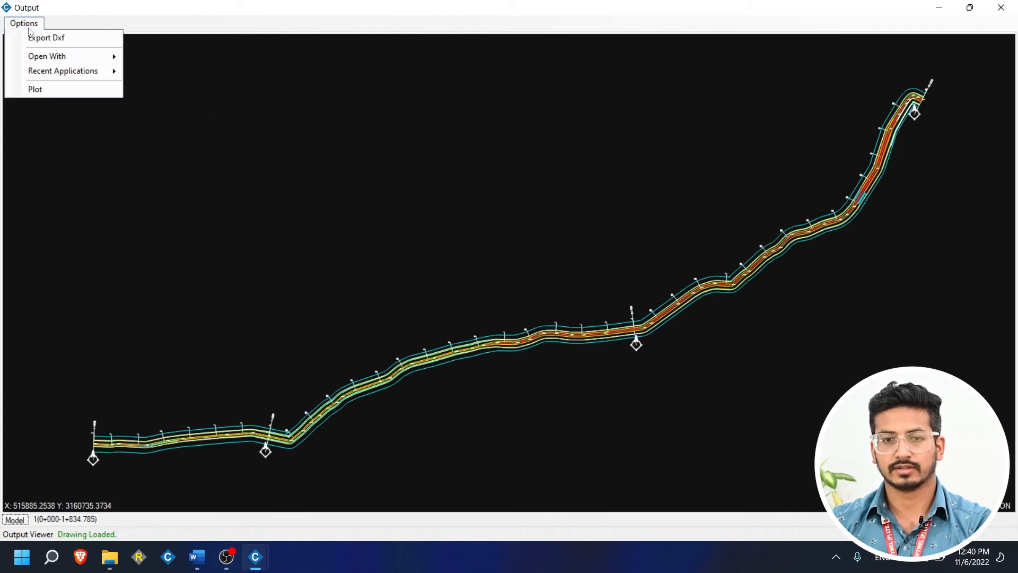
mouse_move(53, 57)
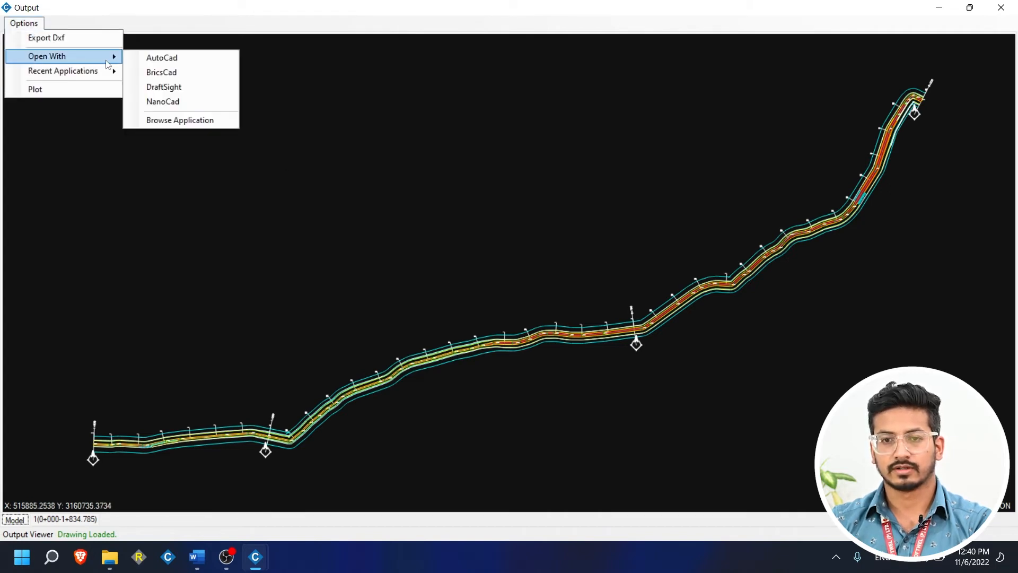
click(158, 61)
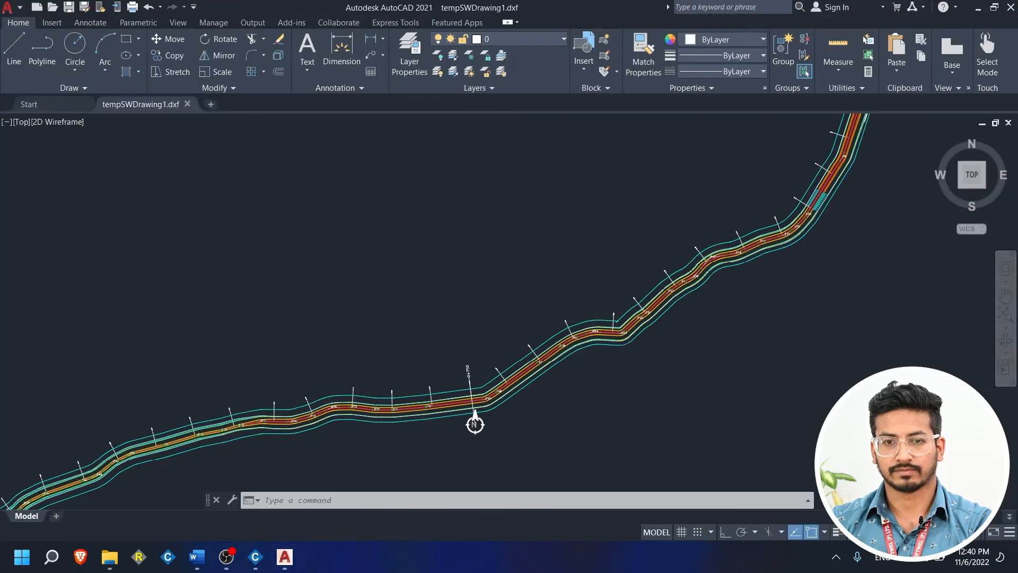
Step: Export the plan drawing to a DXF file named plan, and close the viewport setup
click(23, 23)
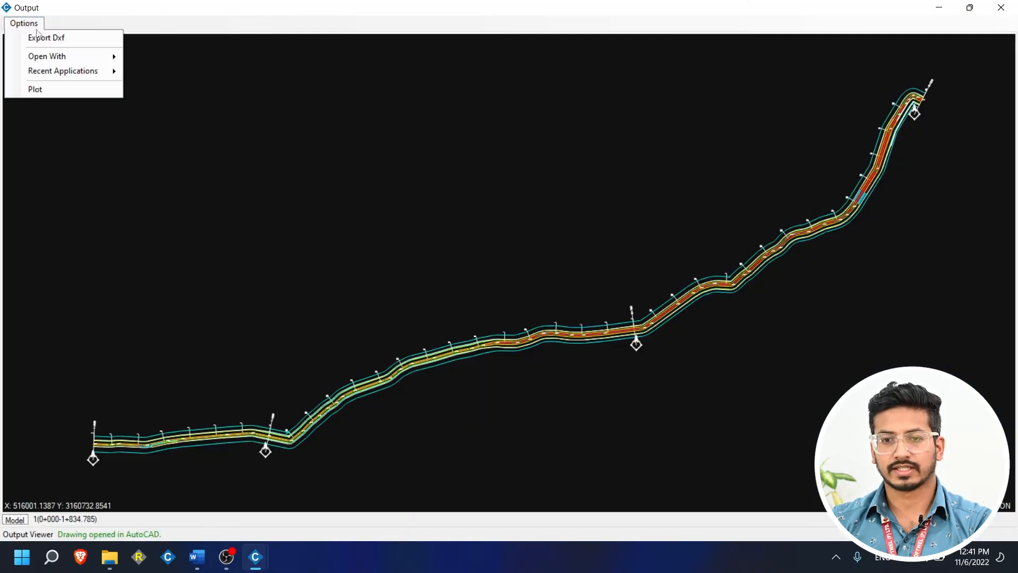
click(73, 40)
text(plan)
key(Return)
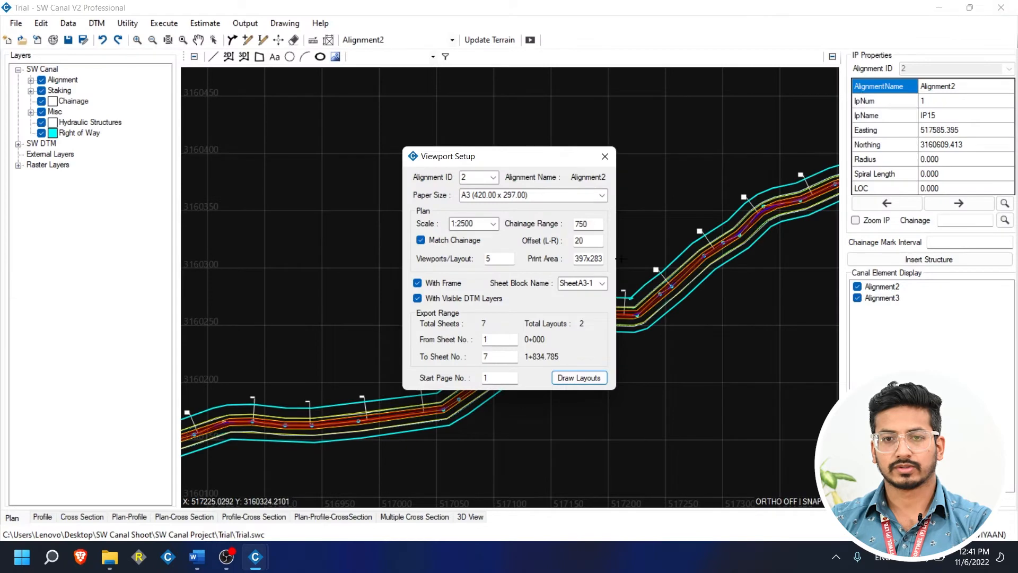
click(604, 156)
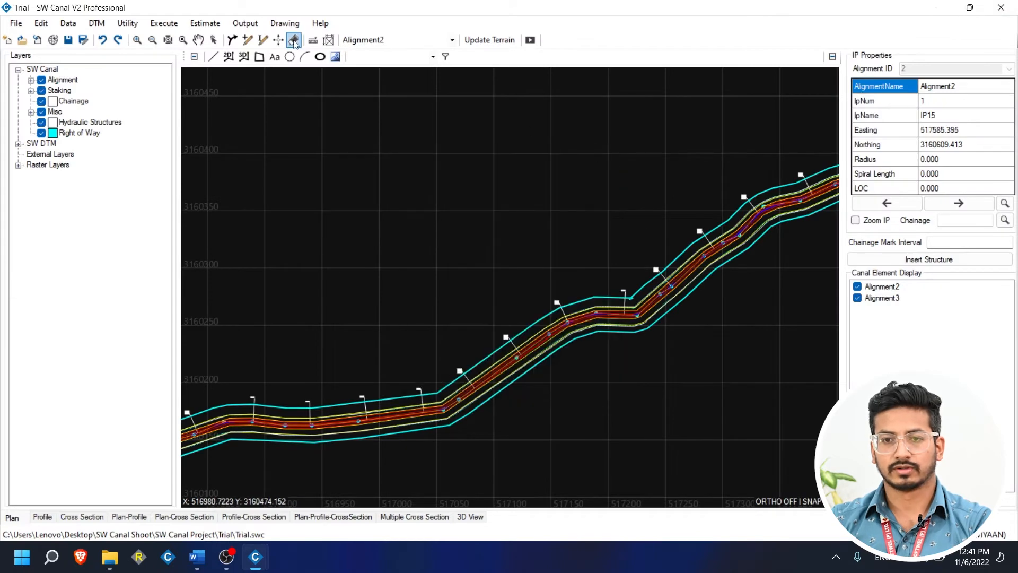
Step: Open the setup for an alignment drawing without viewport and include all alignments
click(284, 23)
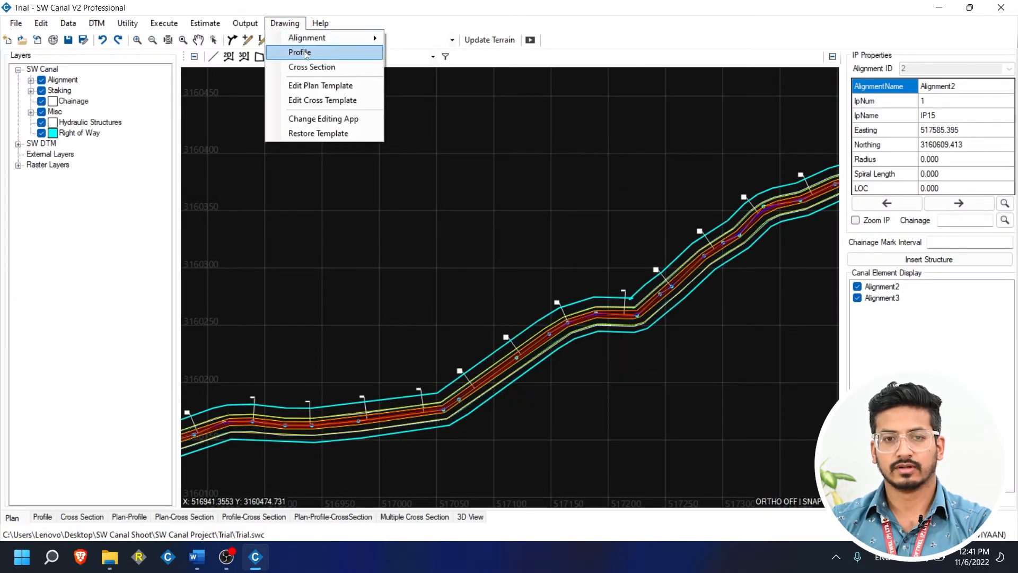
mouse_move(309, 41)
click(432, 55)
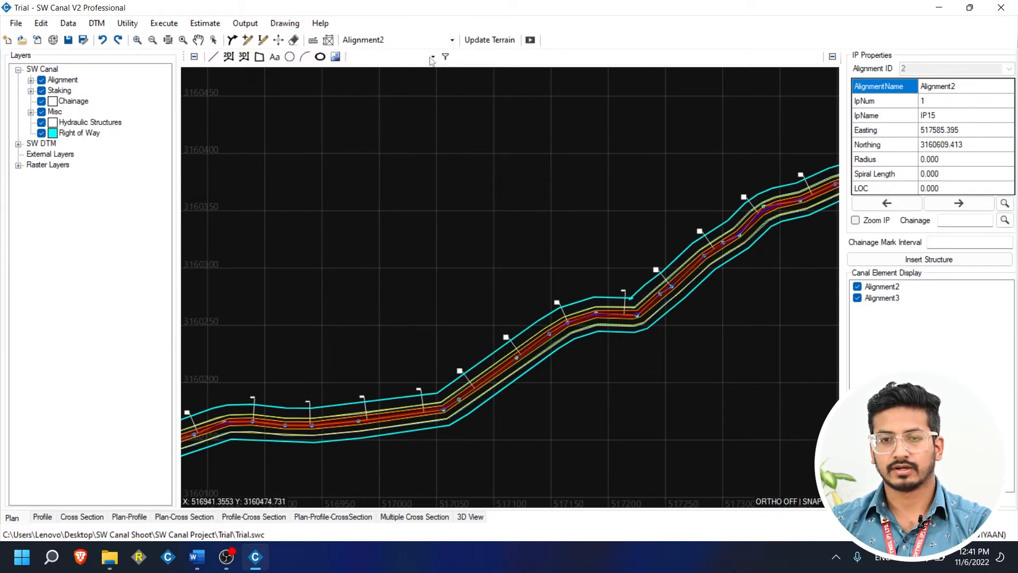
drag(144, 37, 386, 106)
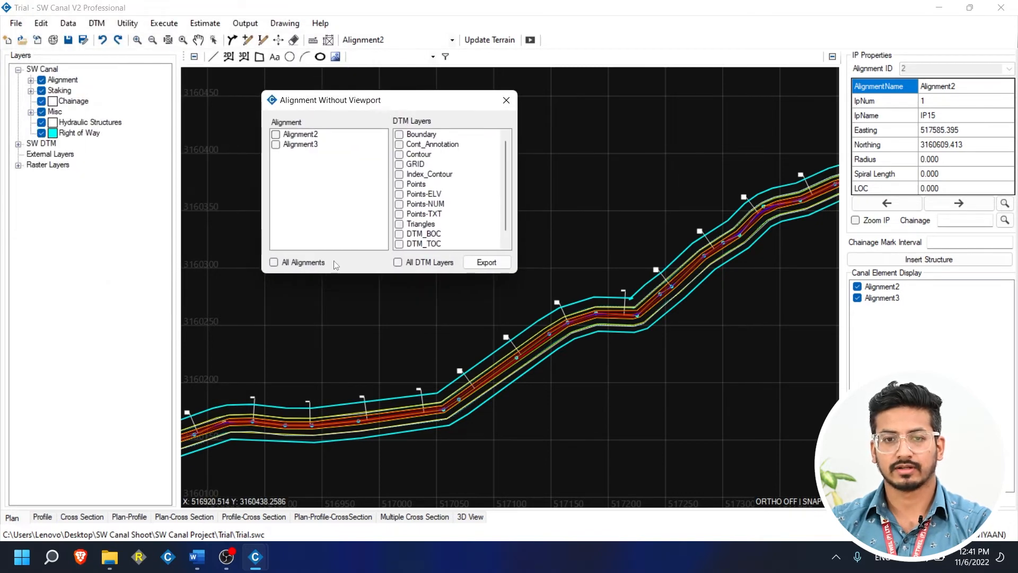
click(313, 263)
Step: Include the Boundary, Cont_Annotation, Contour, GRID, Index_Contour, DTM_BOC and DTM_TOC layers and generate the drawing without viewport
click(428, 134)
click(429, 144)
click(427, 154)
click(427, 164)
click(426, 174)
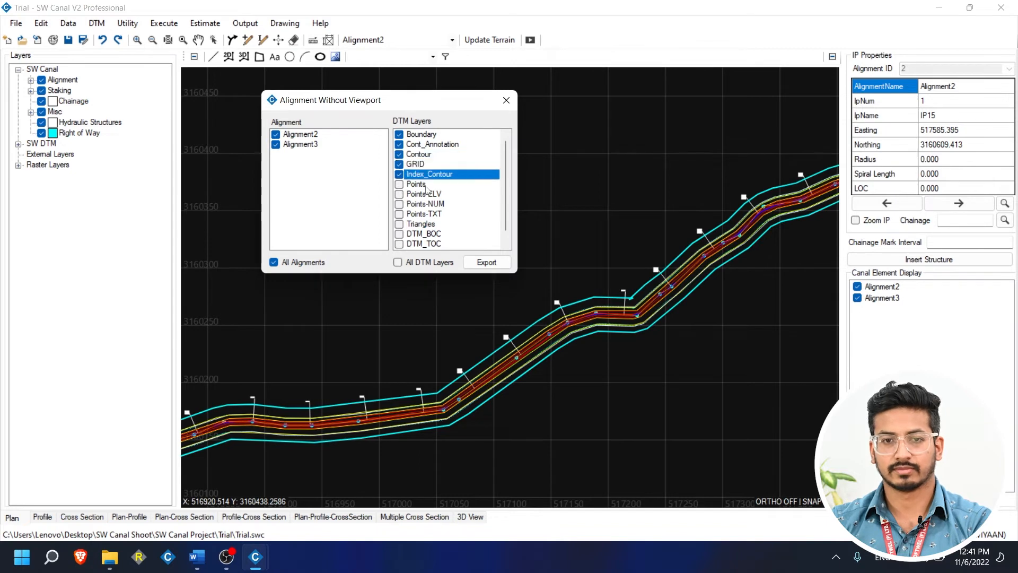
click(430, 233)
click(429, 243)
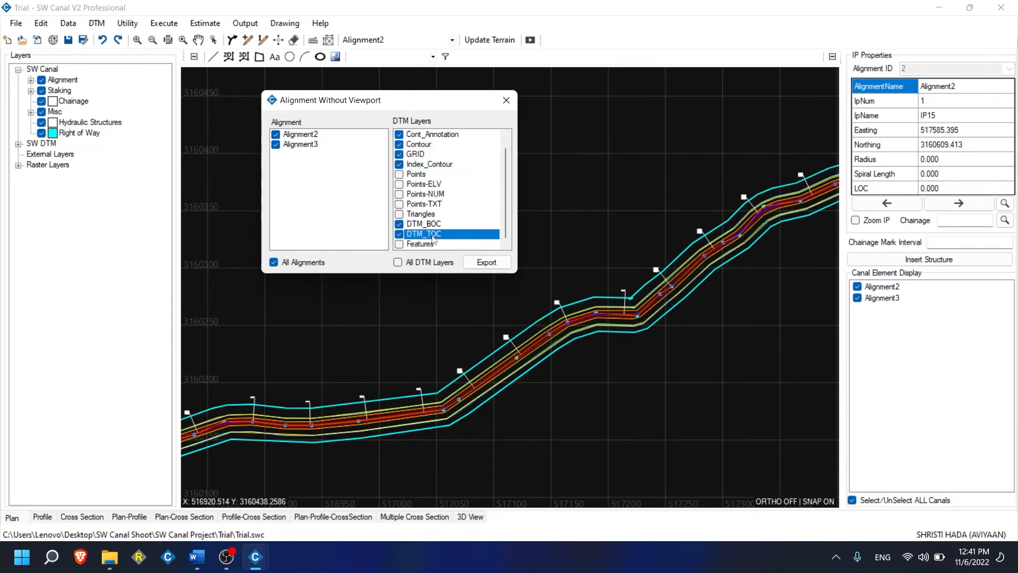
click(481, 262)
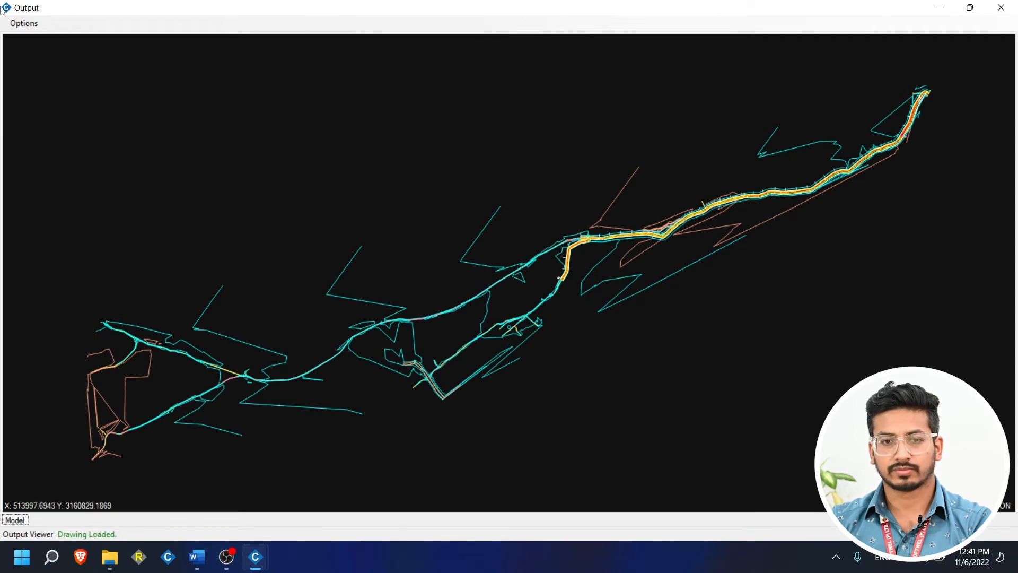
click(31, 24)
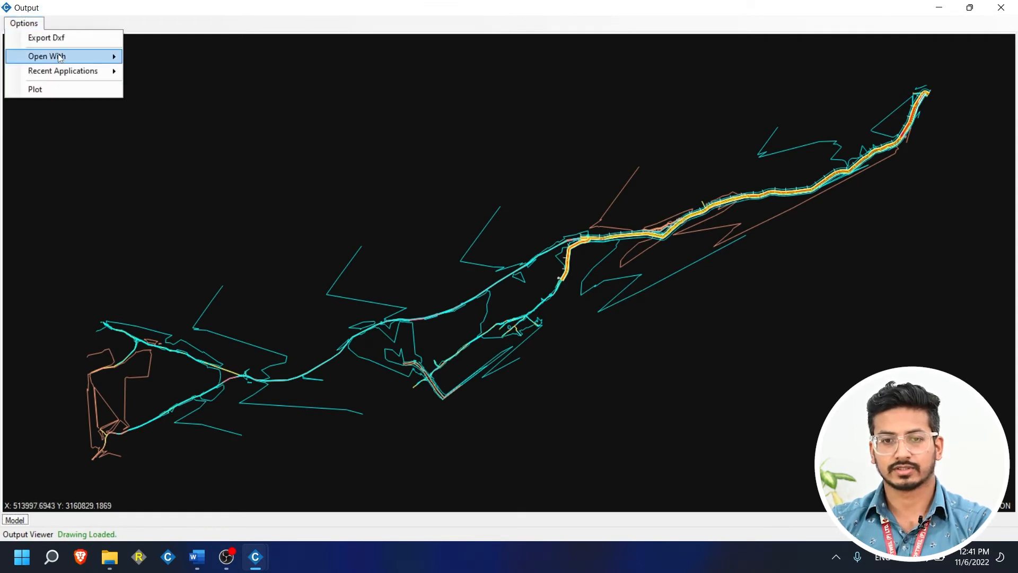
mouse_move(60, 59)
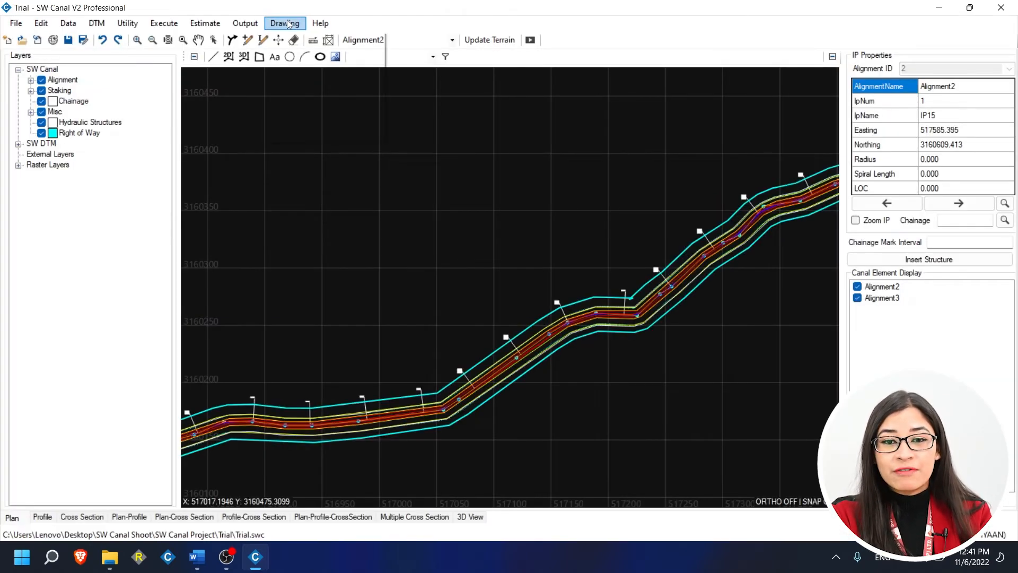
Step: Draw the design profiles of Alignment2 and Alignment3 on framed A3 sheets at horizontal scale 2500 and vertical scale 100
click(288, 24)
click(297, 49)
drag(281, 53, 585, 138)
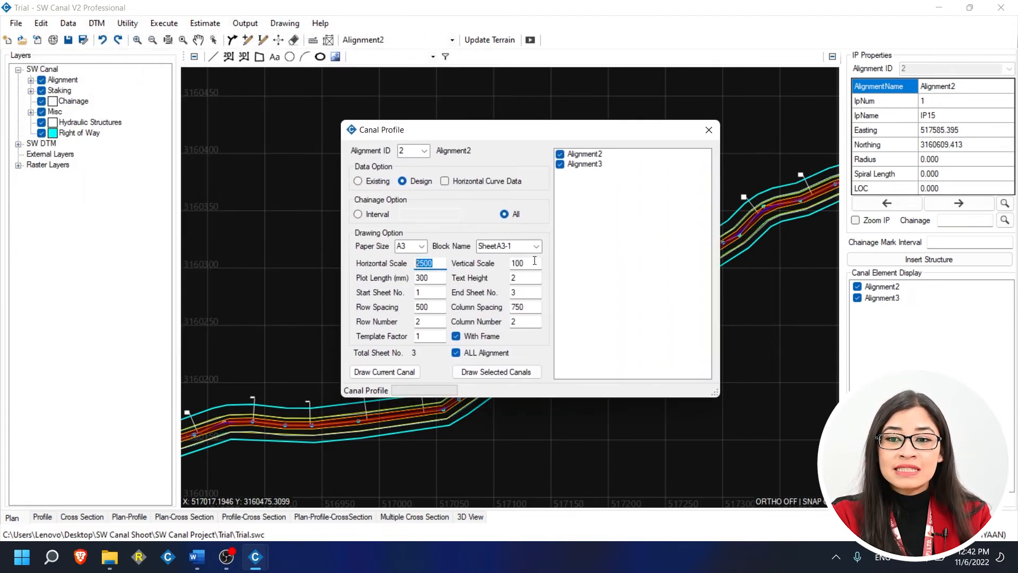
click(510, 372)
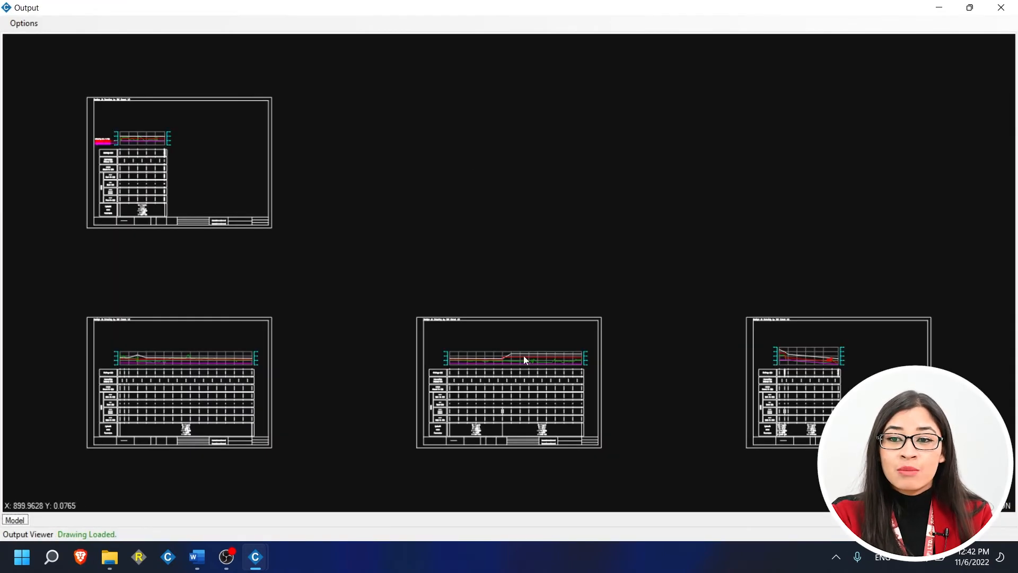
Step: Examine the generated profile sheets up close, including the longitudinal profiles, data tables and title blocks
scroll(78, 134, up, 6)
middle_drag(217, 123, 303, 303)
middle_drag(306, 184, 316, 210)
scroll(328, 228, up, 1)
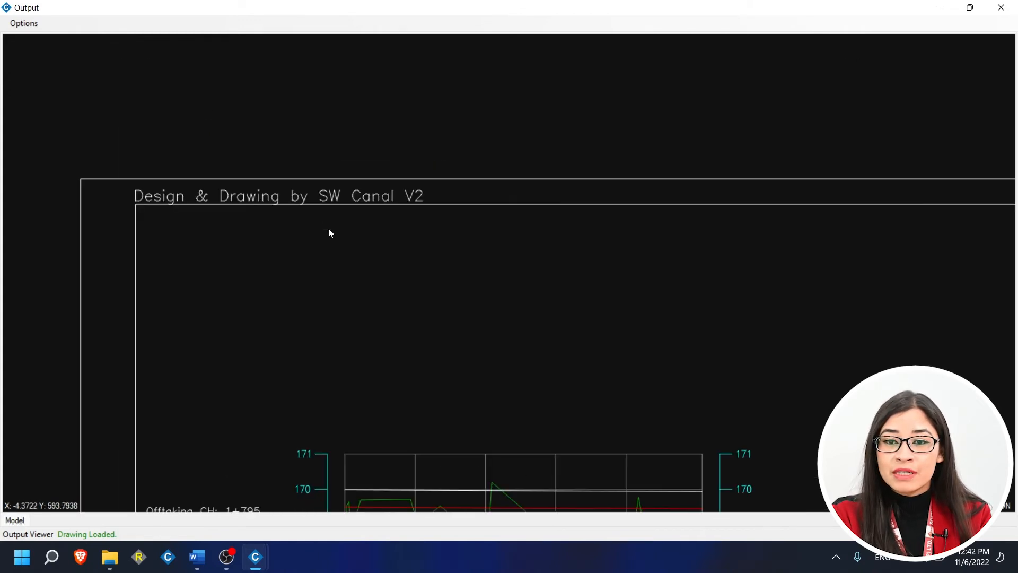
scroll(328, 228, down, 2)
mouse_move(398, 441)
middle_down()
mouse_move(341, 234)
mouse_move(334, 159)
middle_up()
middle_drag(341, 494, 281, 247)
middle_drag(716, 310, 403, 262)
mouse_move(808, 313)
middle_down()
mouse_move(691, 364)
mouse_move(467, 308)
middle_up()
scroll(522, 82, up, 1)
scroll(398, 112, down, 2)
scroll(467, 227, up, 2)
scroll(346, 226, up, 2)
middle_drag(122, 175, 597, 306)
middle_drag(374, 225, 544, 291)
mouse_move(604, 140)
middle_down()
mouse_move(590, 332)
mouse_move(546, 279)
middle_up()
middle_drag(532, 109, 570, 445)
scroll(569, 443, down, 2)
scroll(258, 332, down, 2)
middle_drag(216, 317, 578, 242)
middle_click(365, 123)
middle_click(365, 123)
Step: Open the profile drawing with an external application
click(23, 24)
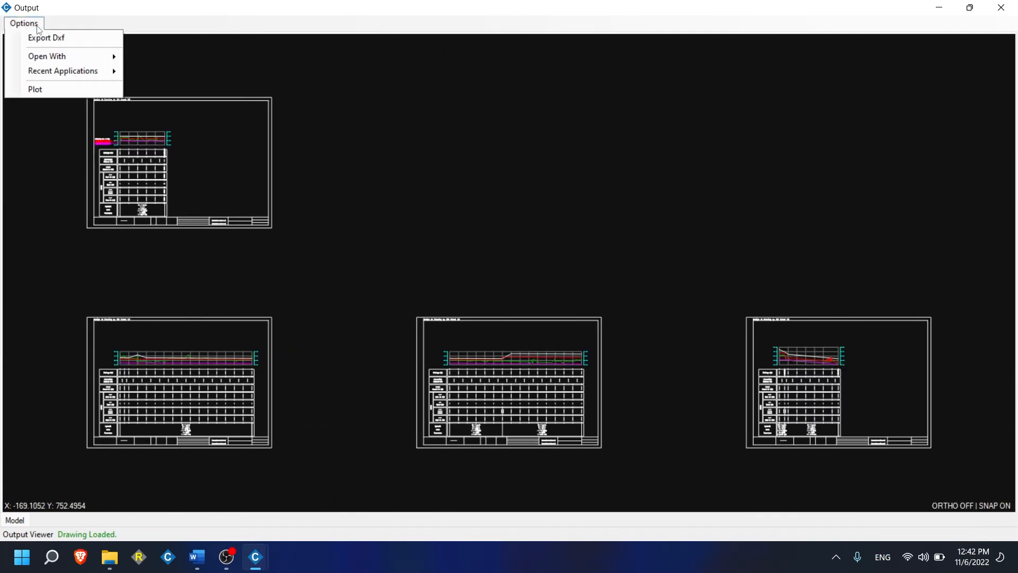
mouse_move(64, 62)
click(147, 58)
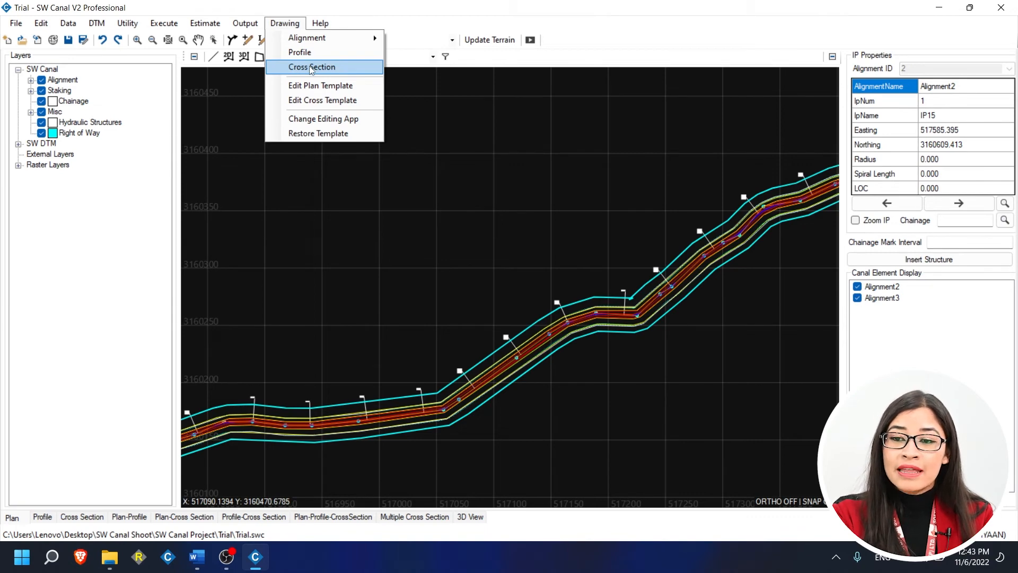
Step: Draw all cross-section sheets of both alignments on framed A3 paper at 1:200 with Dimensions and Trim GP, and close the setup
click(311, 68)
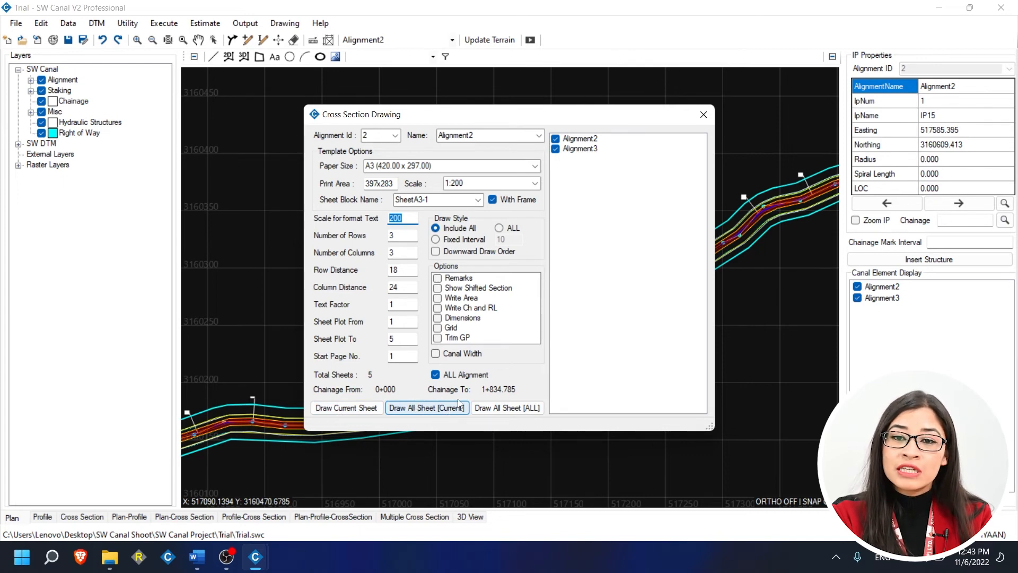
click(486, 410)
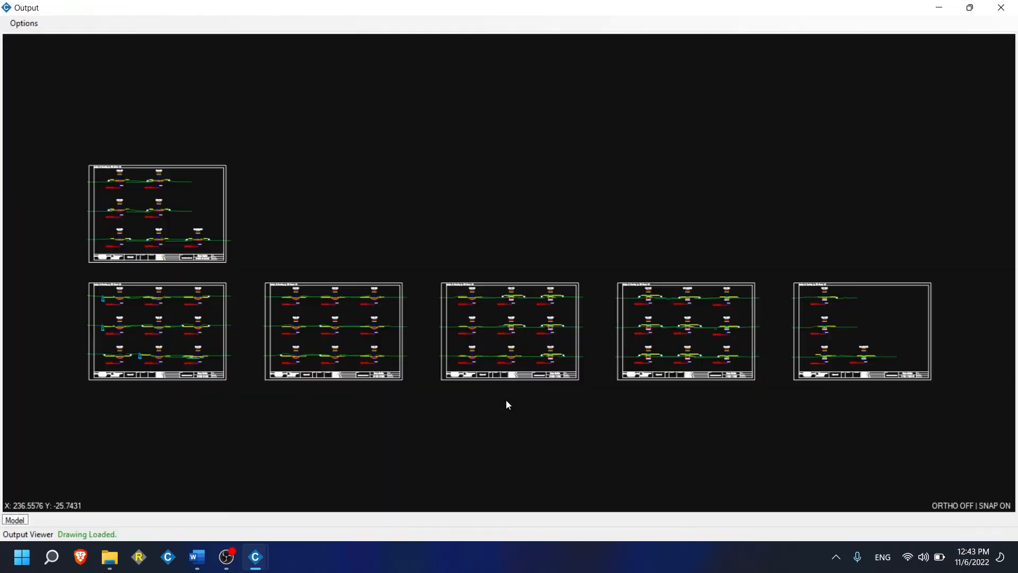
click(1001, 7)
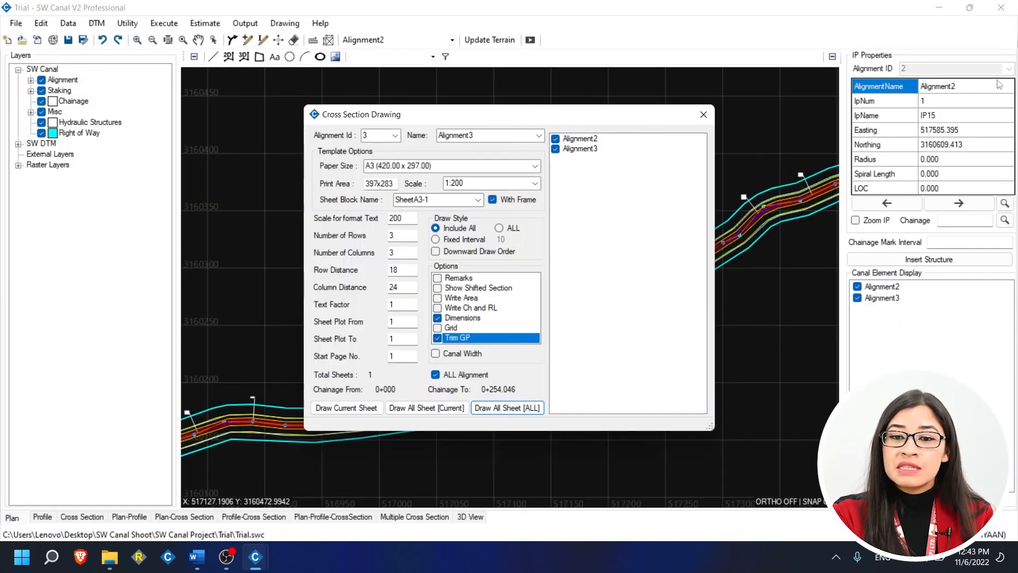
click(703, 115)
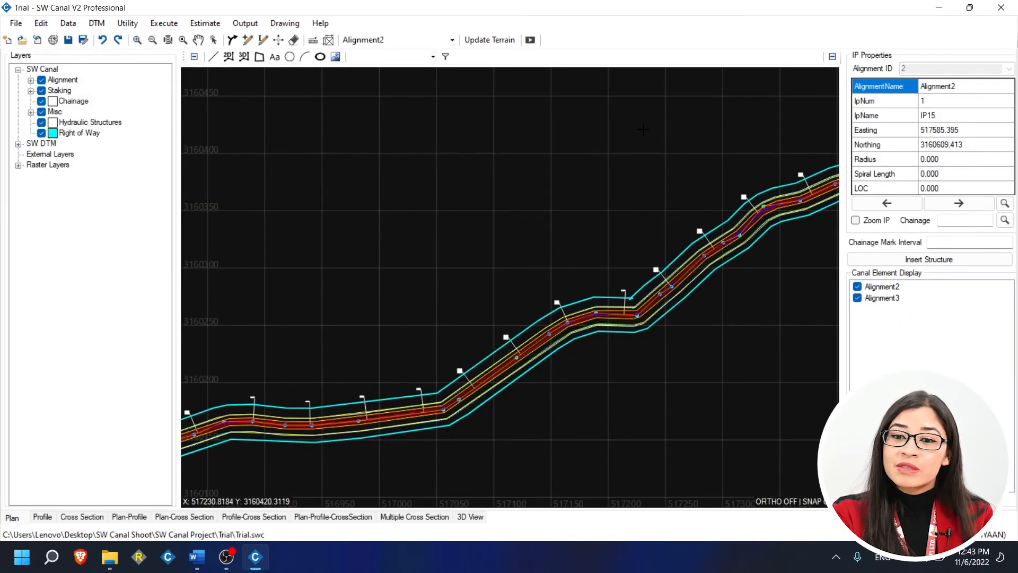
Step: View the canal in the combined plan-profile and plan-cross-section layouts
click(275, 27)
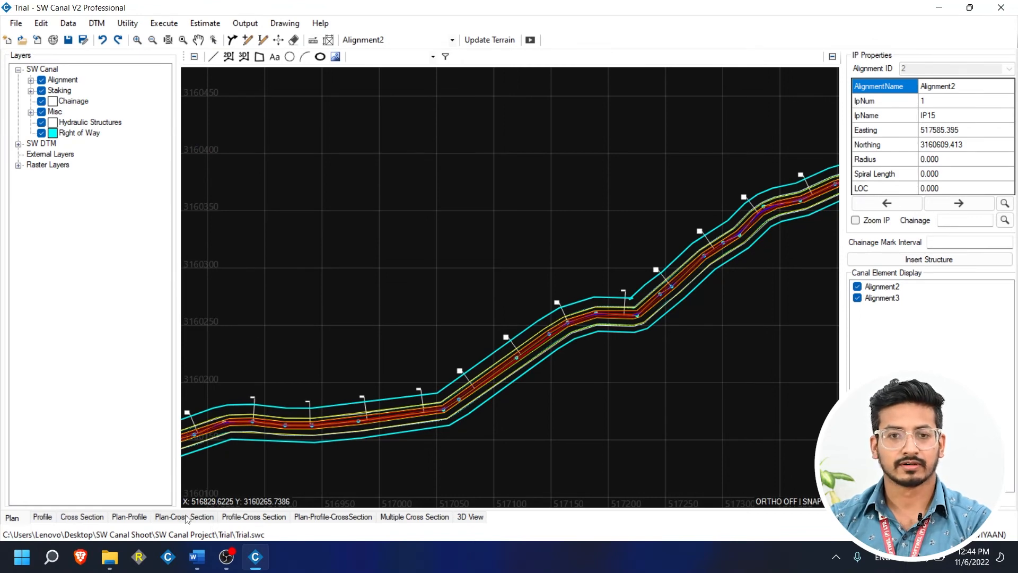
click(129, 517)
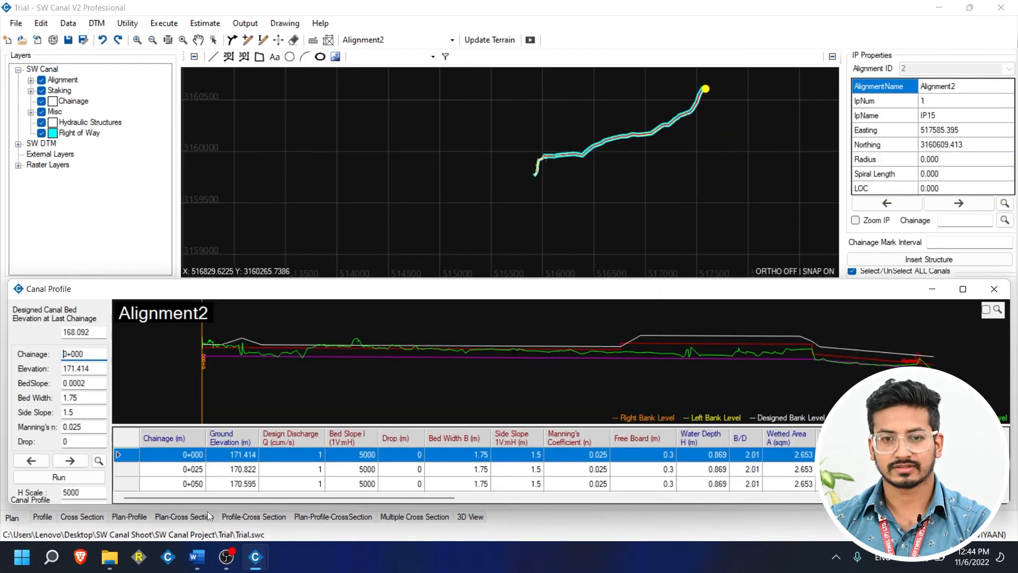
click(203, 516)
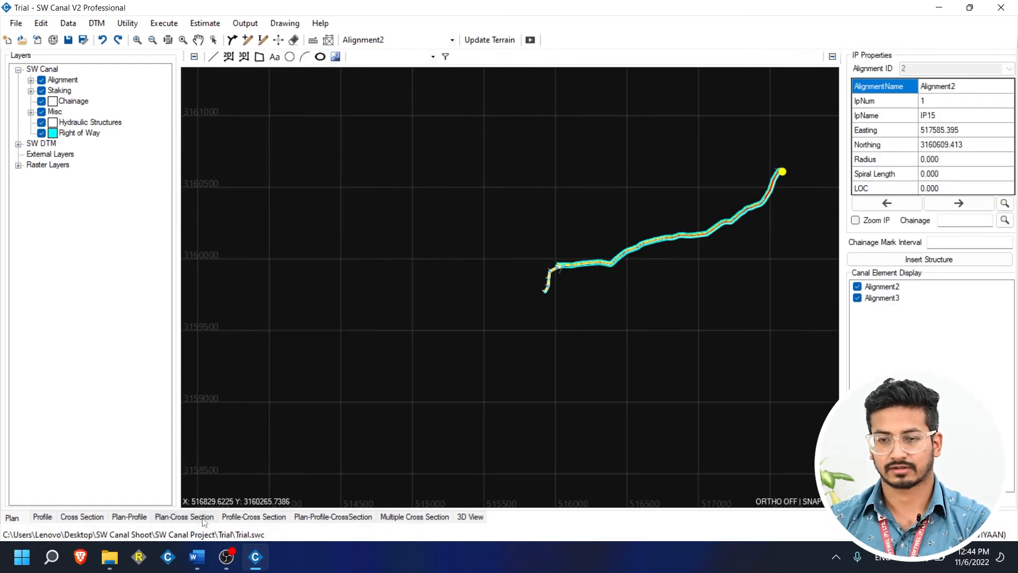
click(127, 517)
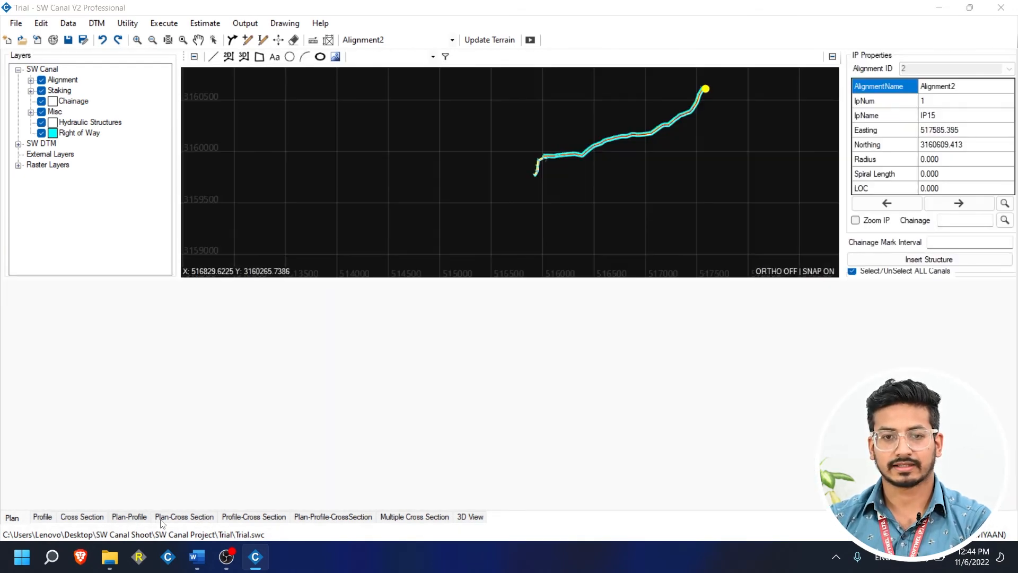
click(166, 517)
click(265, 563)
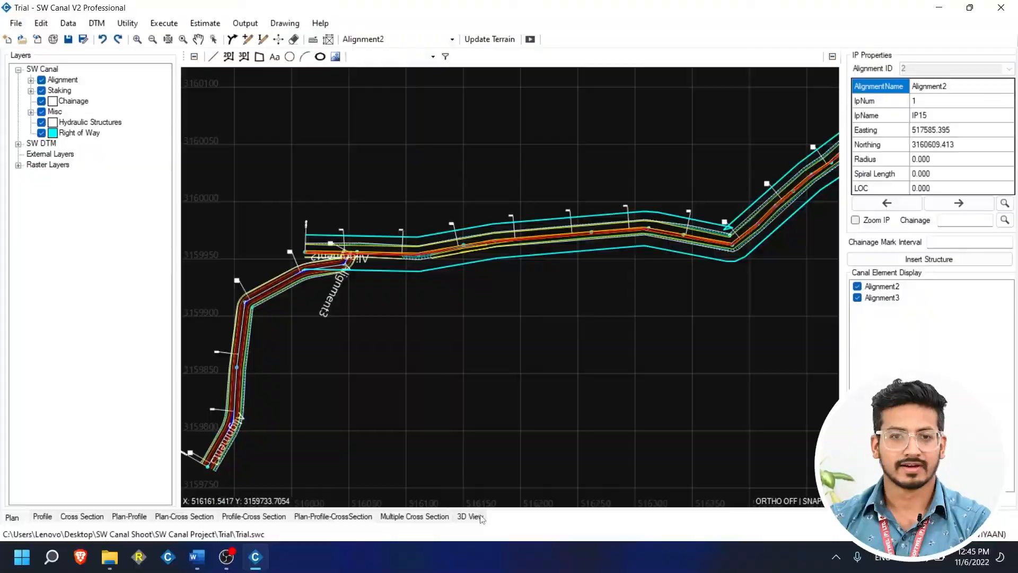
Step: Open the 3D view of the canal and inspect its course along the 250 length from chainage 0+000
click(480, 517)
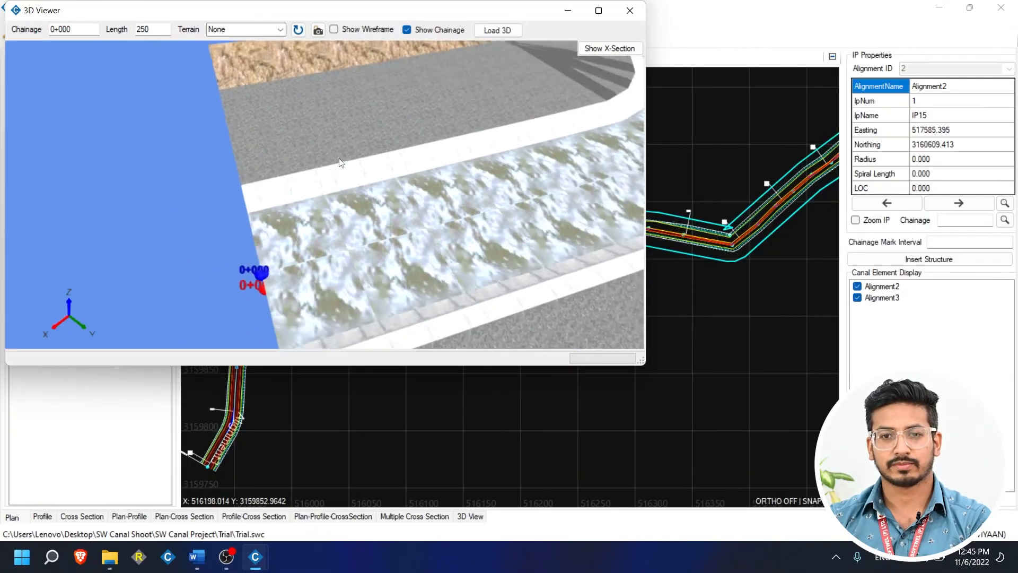
scroll(339, 159, down, 5)
middle_drag(350, 189, 286, 264)
drag(372, 178, 307, 297)
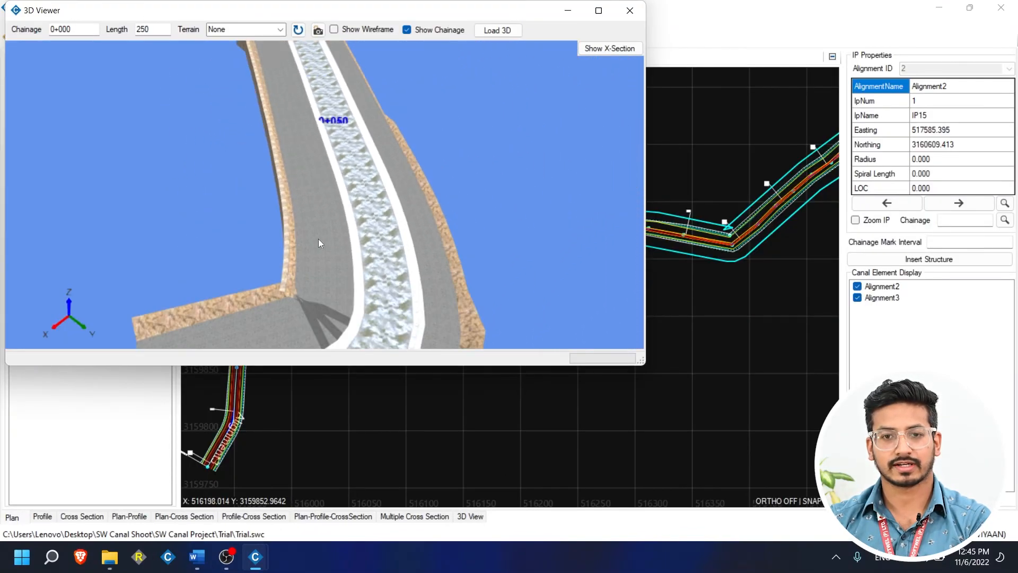
drag(328, 158, 337, 253)
scroll(335, 206, up, 3)
drag(335, 205, 336, 332)
right_drag(363, 254, 331, 210)
scroll(331, 211, up, 2)
middle_drag(332, 212, 339, 334)
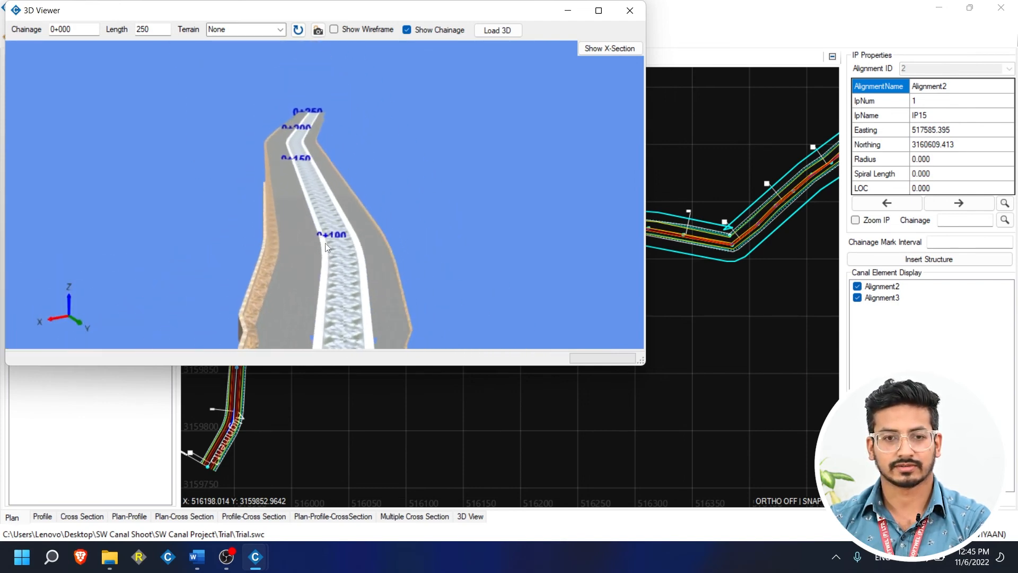
scroll(320, 222, up, 3)
middle_drag(313, 208, 316, 178)
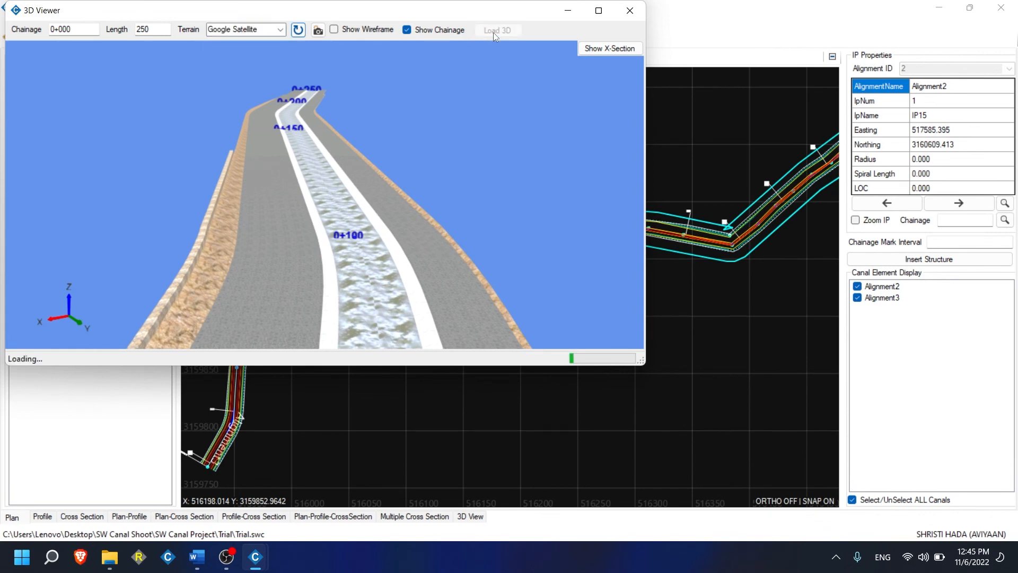
Step: Inspect the canal in 3D on Google Satellite terrain with length 500, and show the cross sections along it
right_drag(448, 249, 389, 212)
right_drag(352, 45, 435, 175)
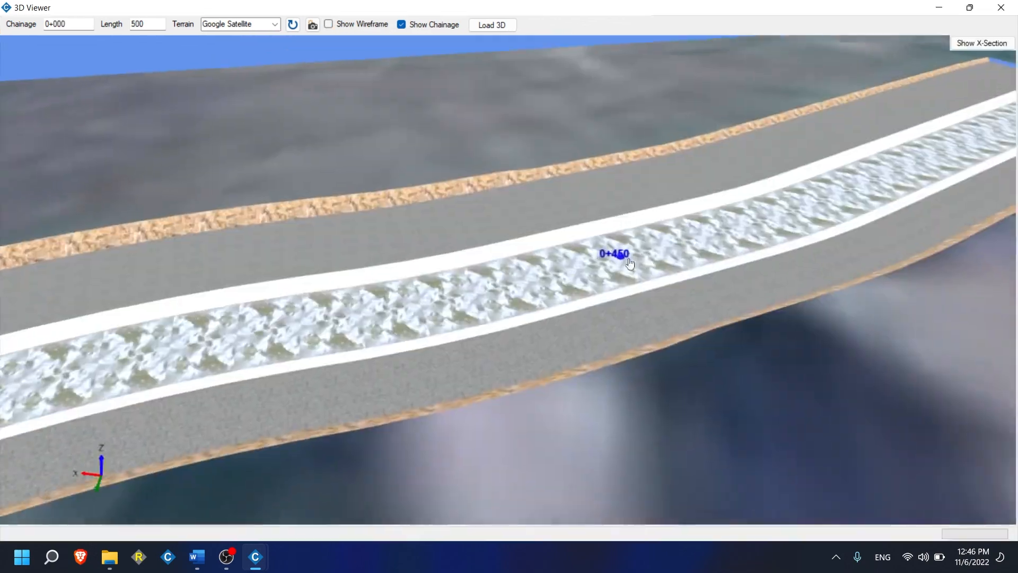
middle_drag(630, 264, 233, 348)
click(975, 45)
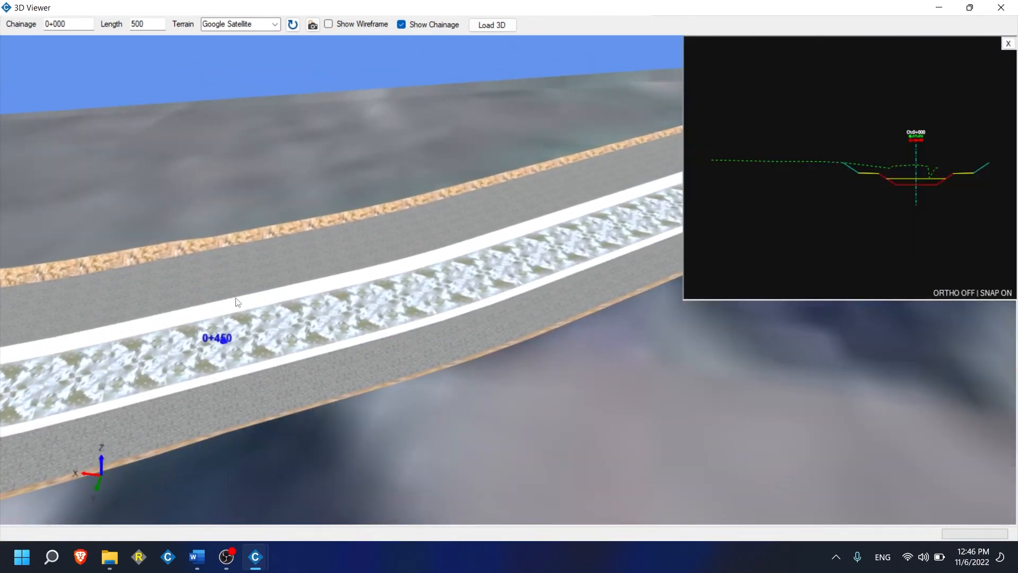
right_drag(157, 432, 591, 274)
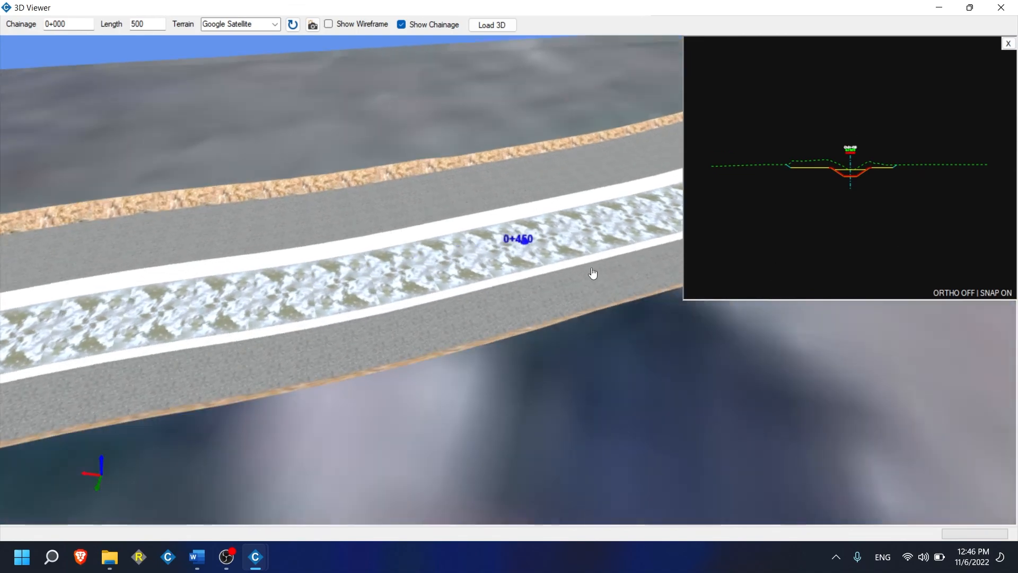